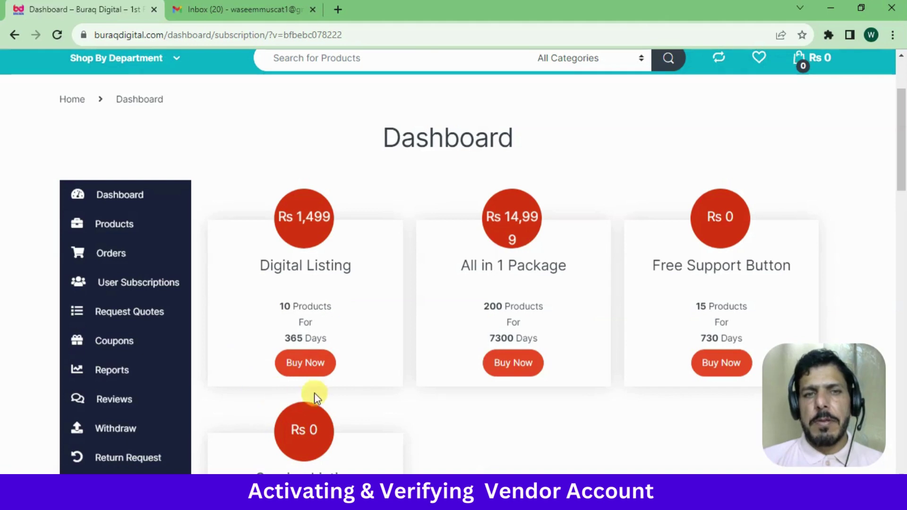
# Buy the Digital Listing plan (Rs 1,499), adding it to the cart and opening checkout
pyautogui.click(305, 364)
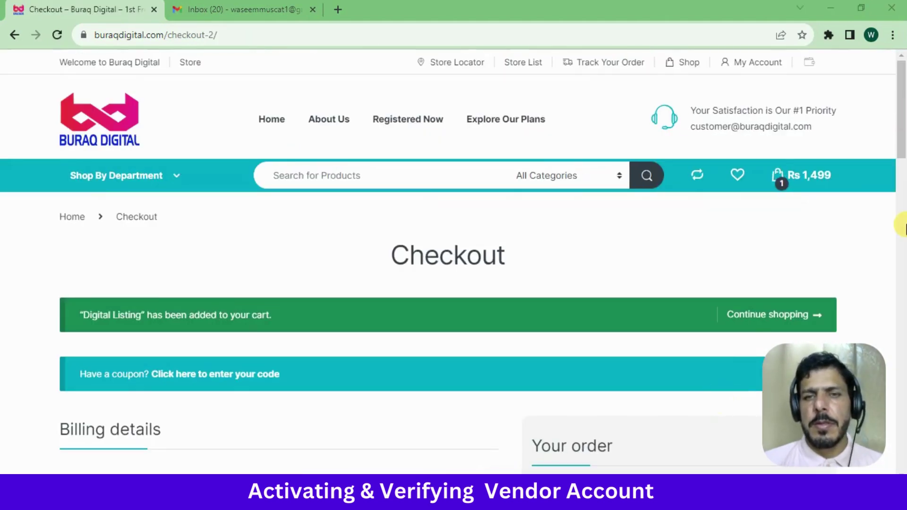
# Fill the billing Full Name, Phone and Town/City fields, using saved autofill suggestions
pyautogui.moveTo(902, 128); pyautogui.dragTo(901, 198)
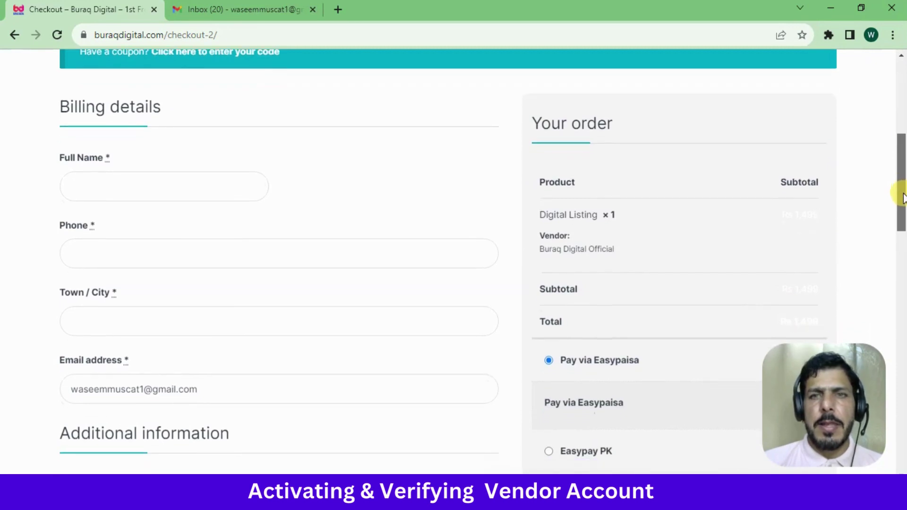
pyautogui.click(129, 190)
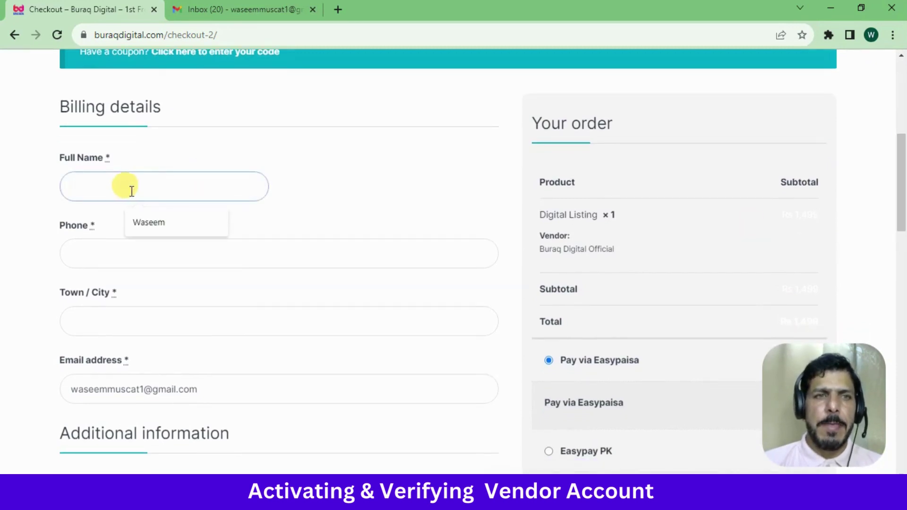
pyautogui.click(151, 229)
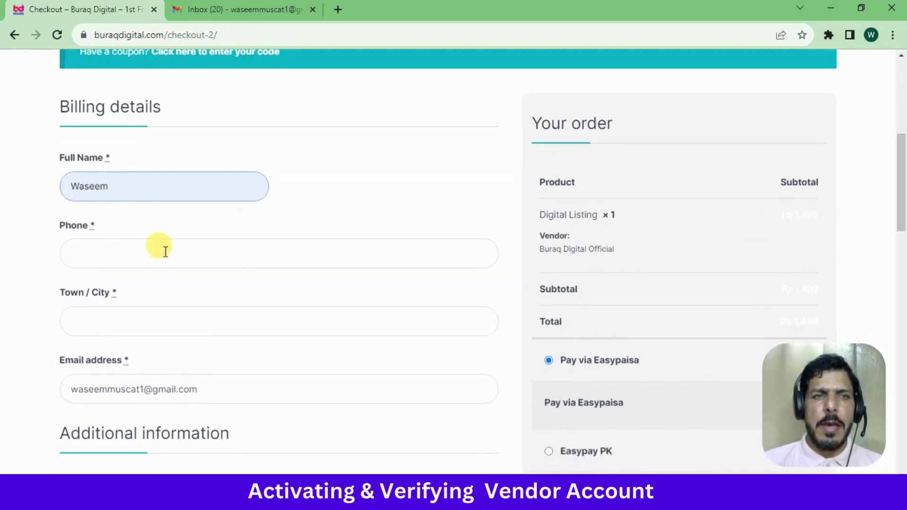
pyautogui.click(165, 253)
pyautogui.click(146, 184)
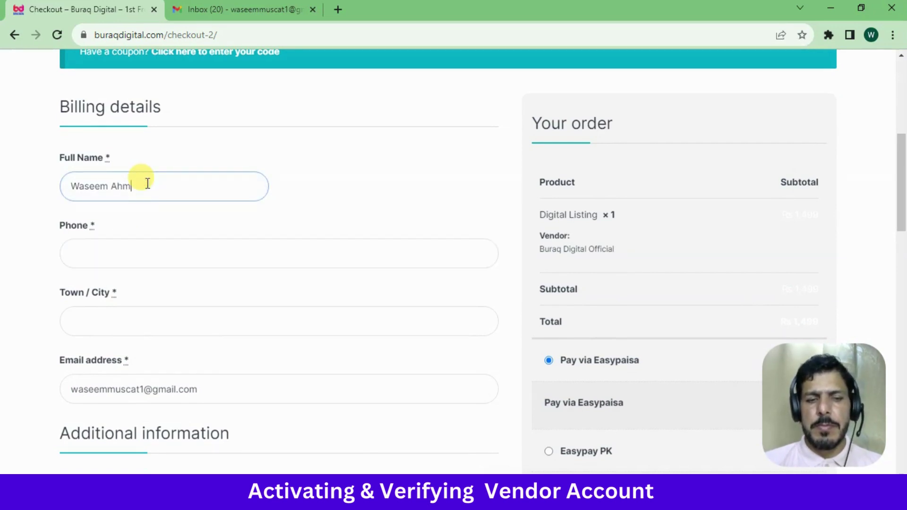
pyautogui.click(148, 246)
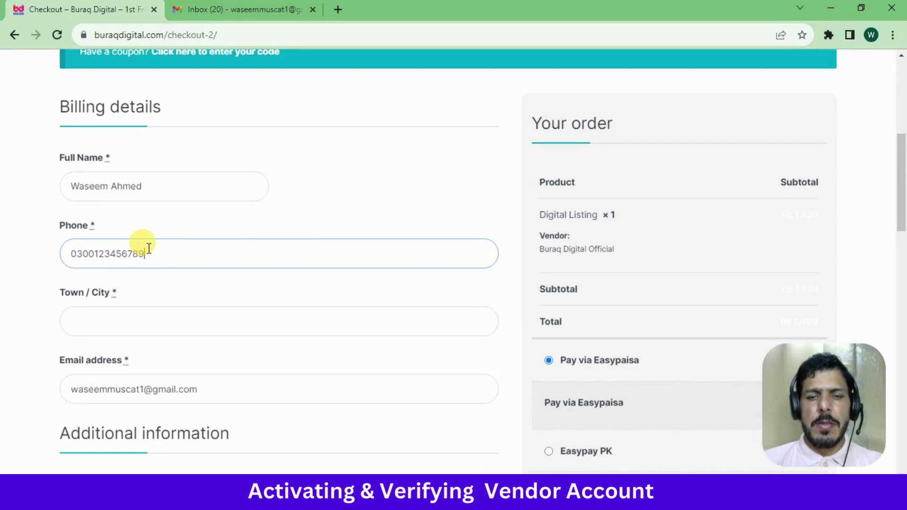
pyautogui.click(133, 316)
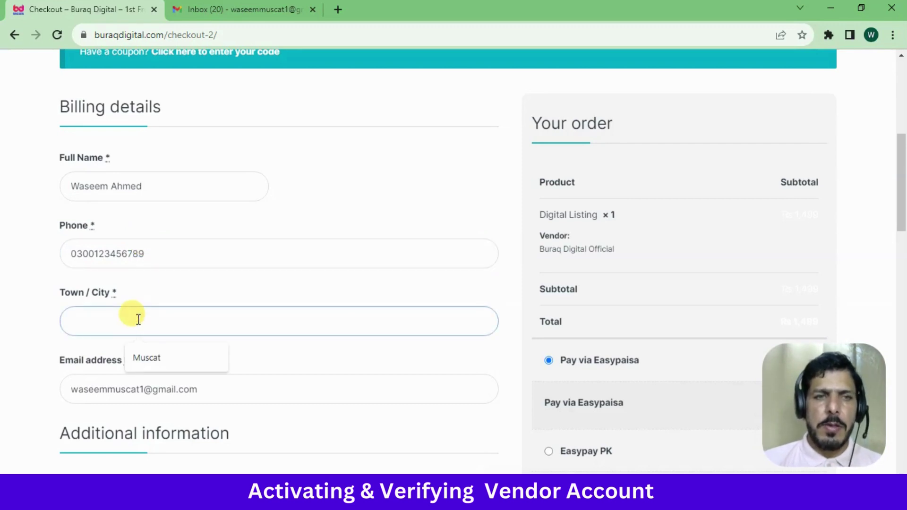
pyautogui.click(159, 358)
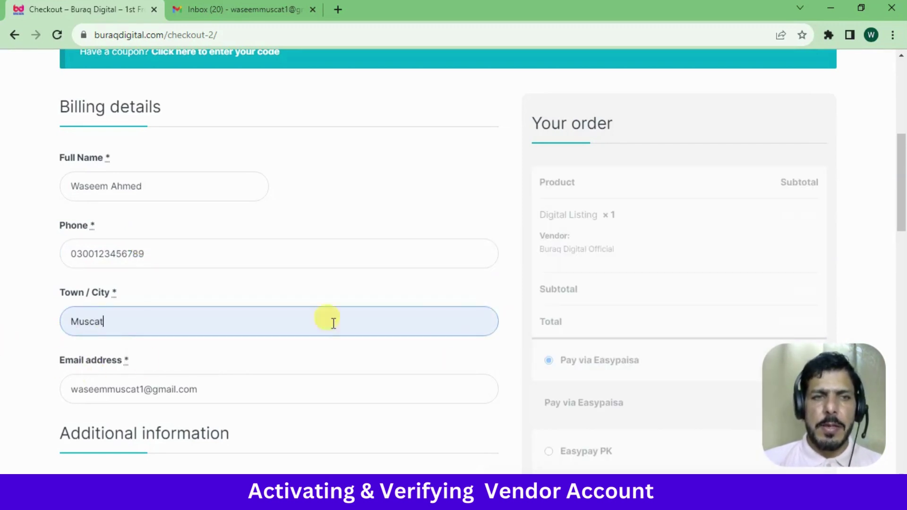
pyautogui.scroll(-3, 897, 189)
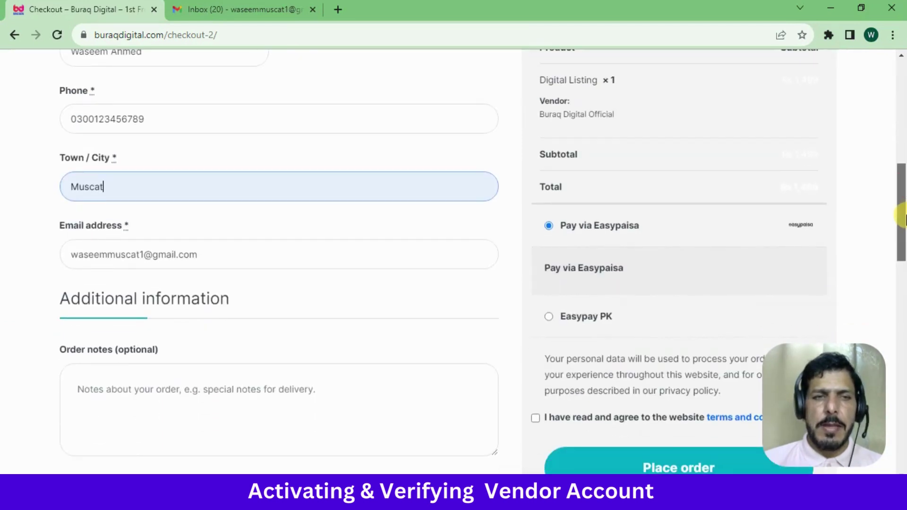
pyautogui.moveTo(901, 217)
pyautogui.mouseDown()
pyautogui.moveTo(902, 182)
pyautogui.moveTo(902, 235)
pyautogui.mouseUp()
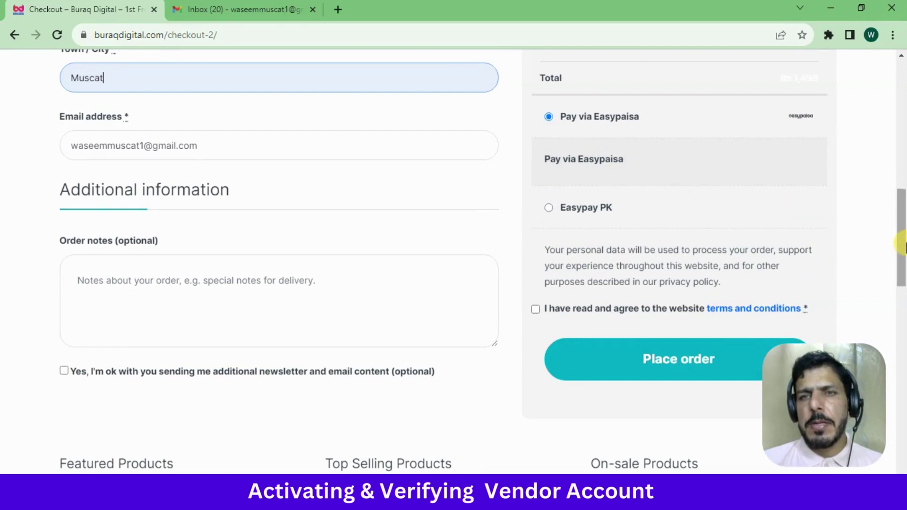
pyautogui.moveTo(901, 227)
pyautogui.mouseDown()
pyautogui.moveTo(901, 200)
pyautogui.moveTo(901, 210)
pyautogui.mouseUp()
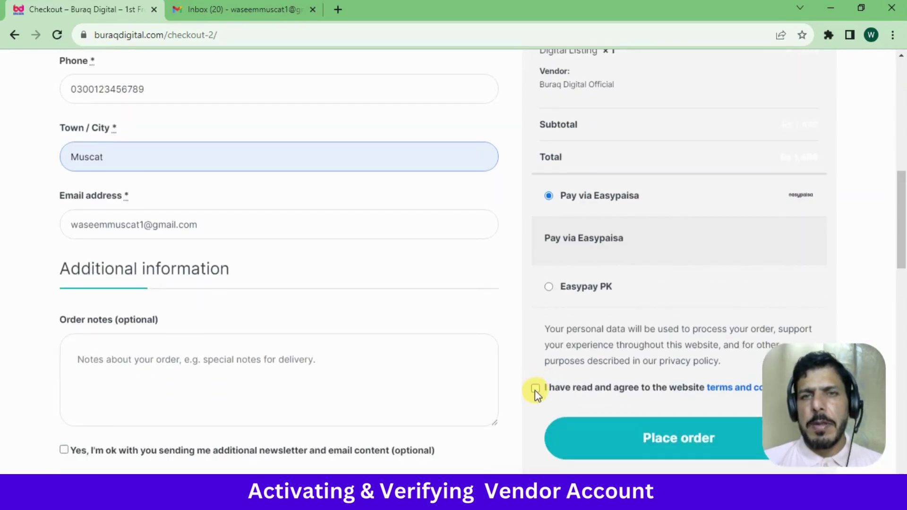
# Tick the checkbox agreeing to the website terms and conditions
pyautogui.click(535, 388)
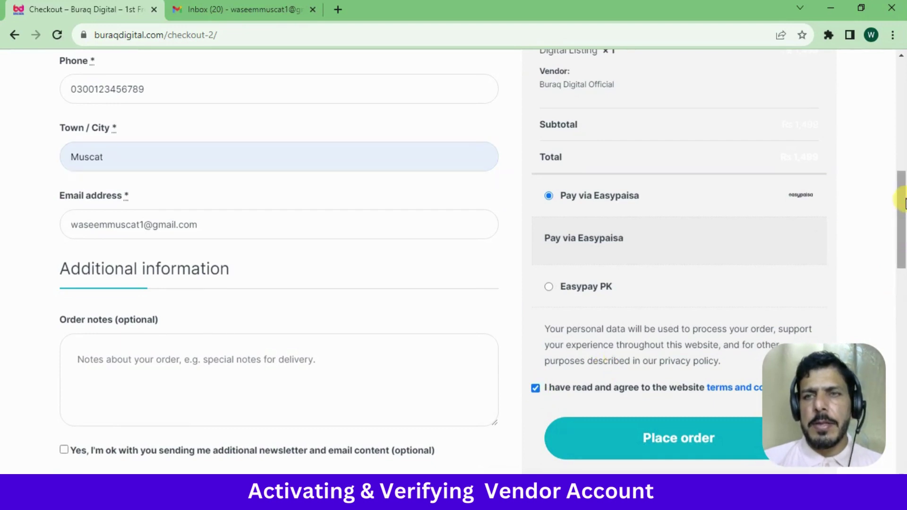
pyautogui.moveTo(902, 202); pyautogui.dragTo(902, 221)
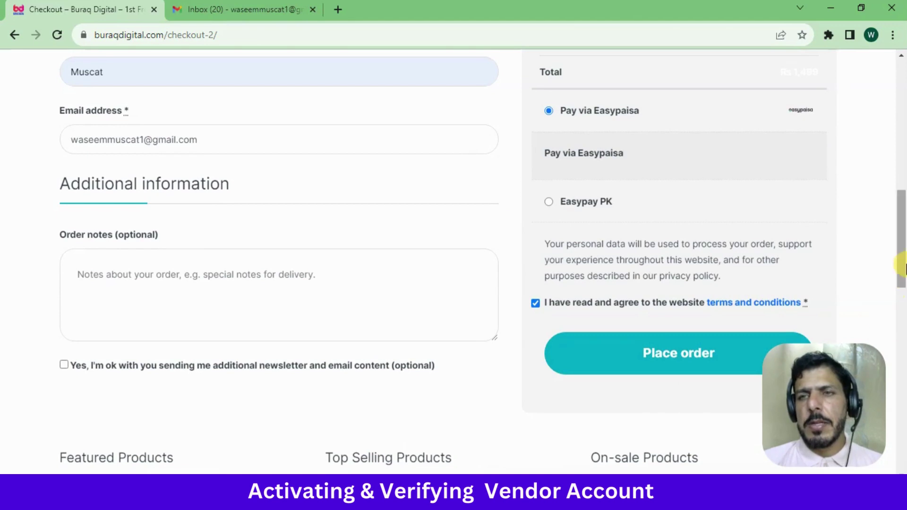
pyautogui.scroll(-1, 903, 266)
pyautogui.scroll(2, 902, 267)
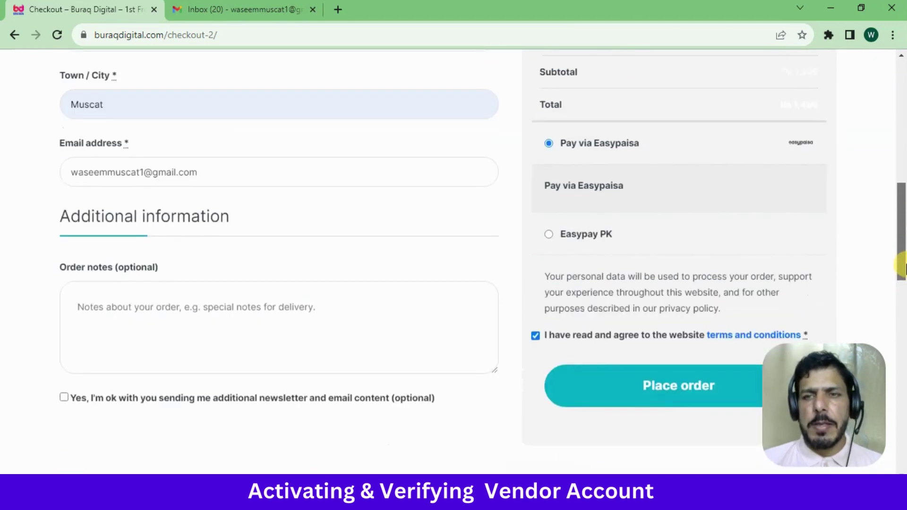
pyautogui.moveTo(903, 267)
pyautogui.mouseDown()
pyautogui.moveTo(903, 189)
pyautogui.moveTo(897, 262)
pyautogui.mouseUp()
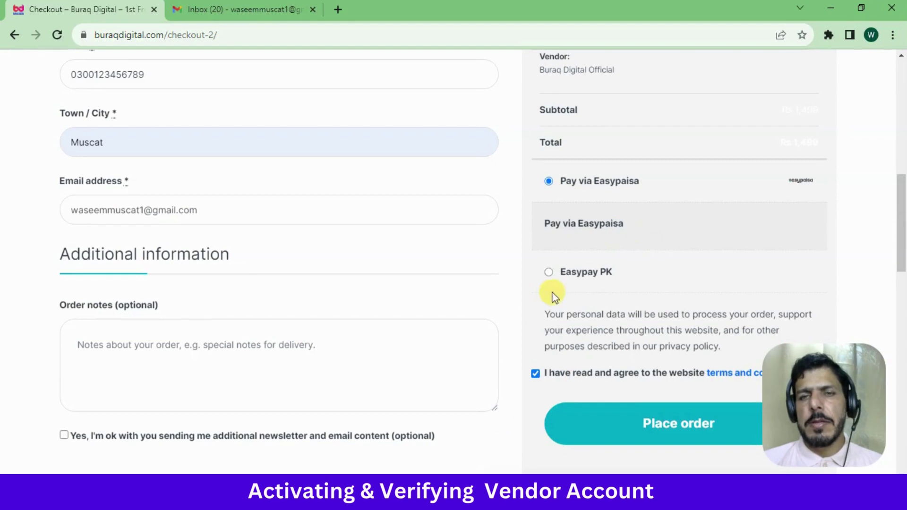
# Keep Pay via Easypaisa as the payment method instead of Easypay PK, leaving order notes empty
pyautogui.click(549, 272)
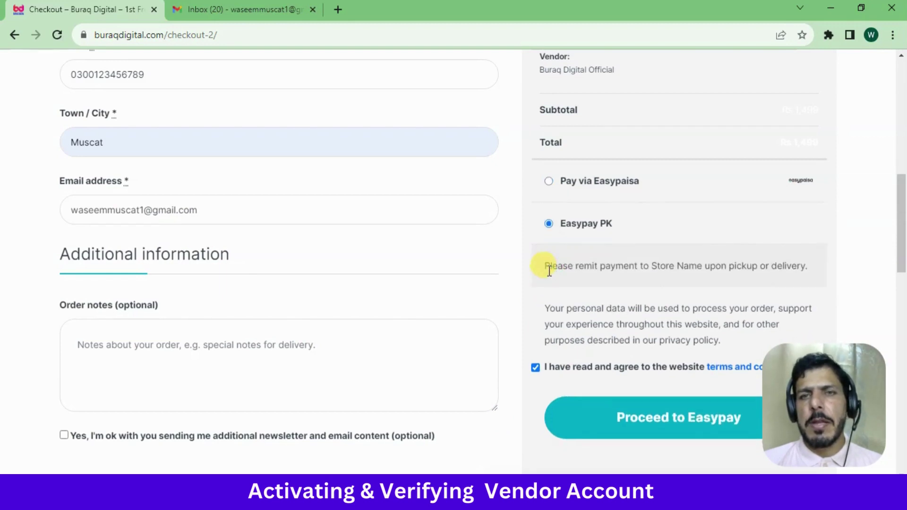
pyautogui.click(550, 181)
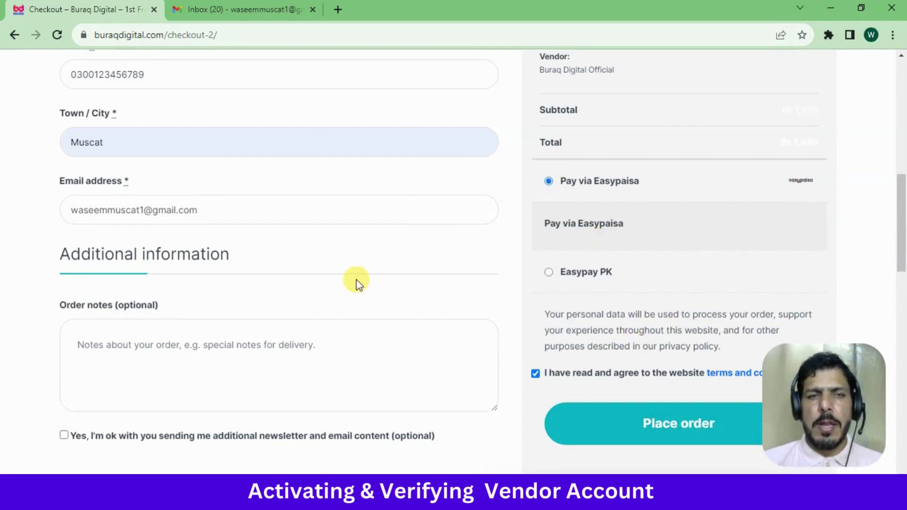
pyautogui.click(176, 344)
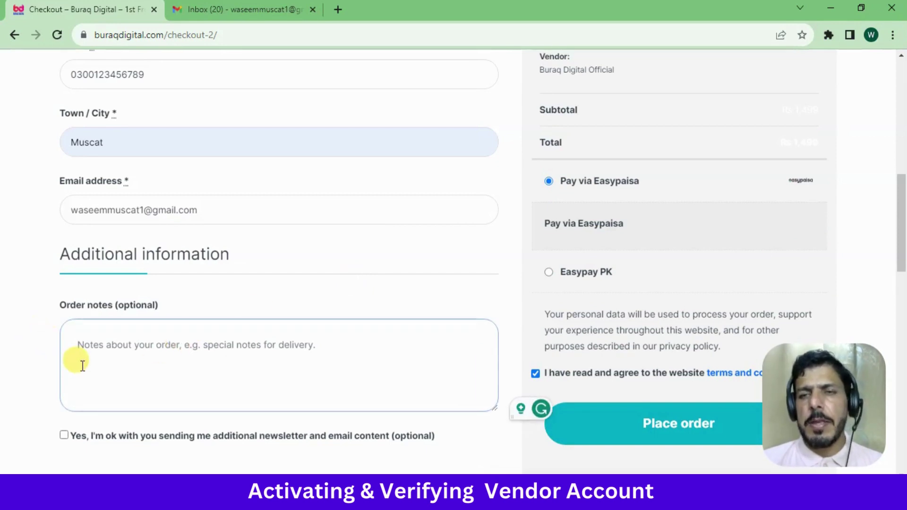
pyautogui.click(48, 346)
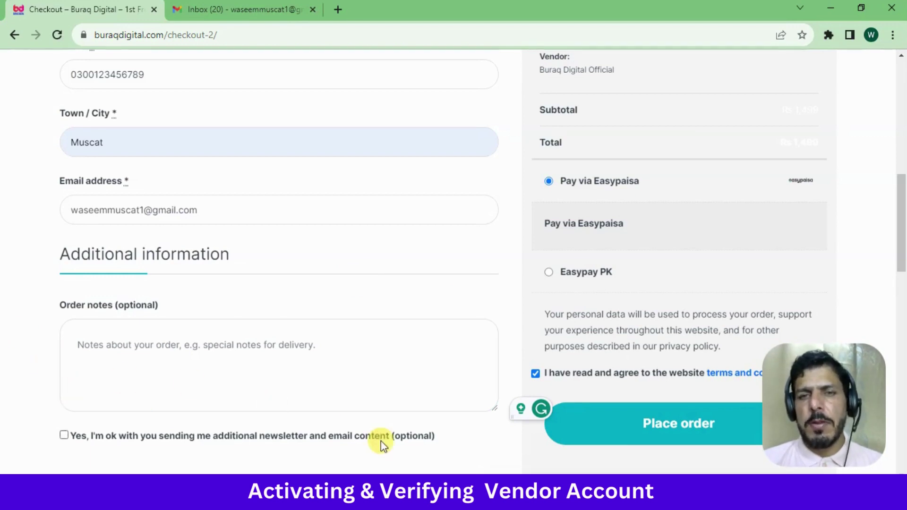
pyautogui.click(494, 452)
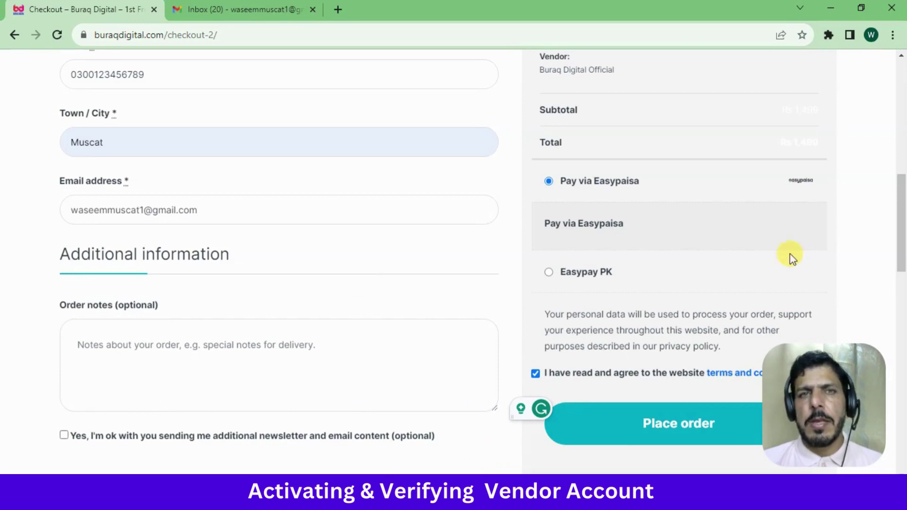
pyautogui.moveTo(902, 273); pyautogui.dragTo(903, 149)
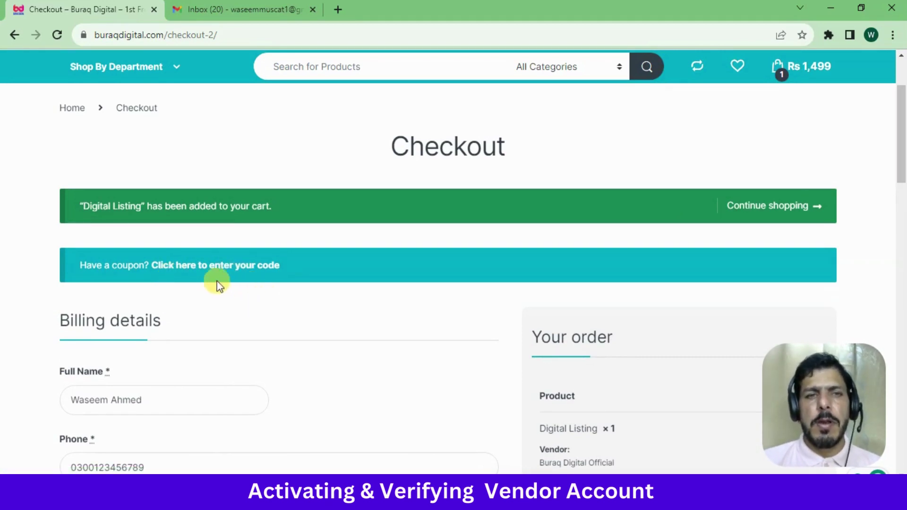
# Open the coupon form and enter the code 'freelisting'
pyautogui.click(202, 270)
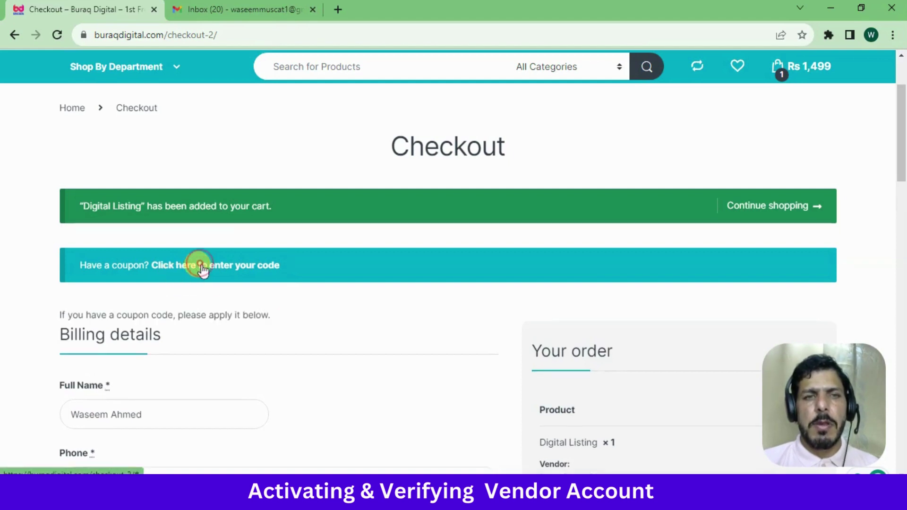
pyautogui.click(216, 347)
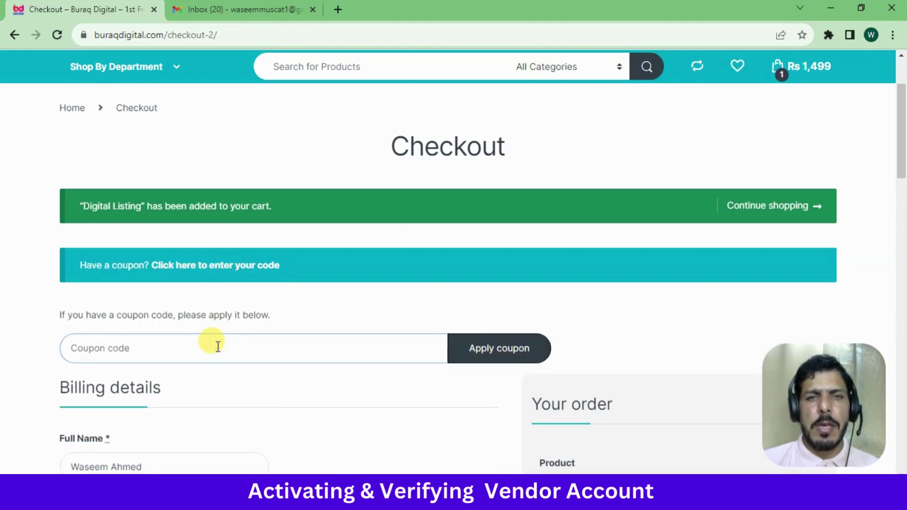
pyautogui.moveTo(899, 156); pyautogui.dragTo(903, 175)
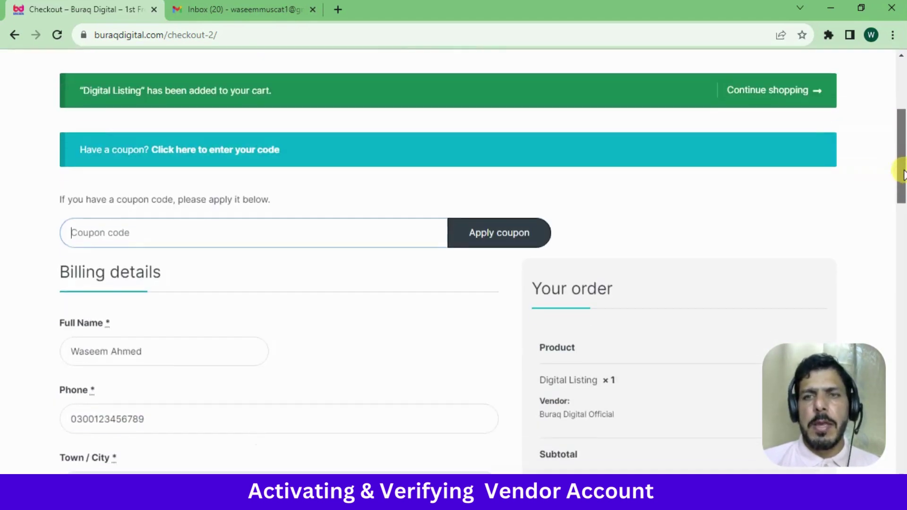
pyautogui.scroll(-1, 897, 226)
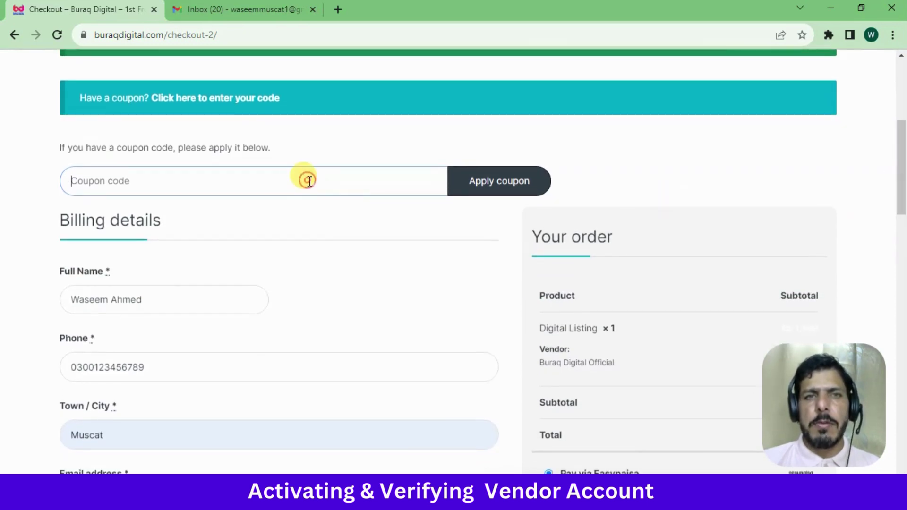
pyautogui.scroll(-1, 902, 172)
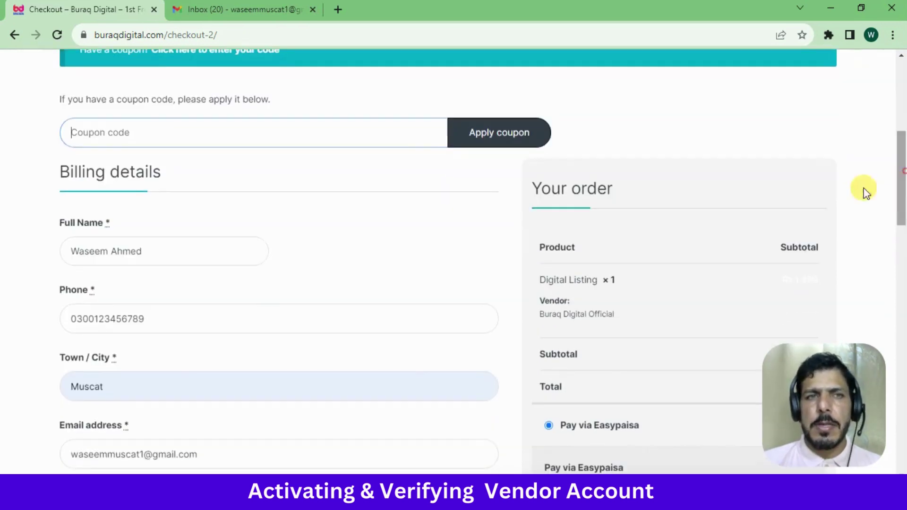
pyautogui.click(296, 142)
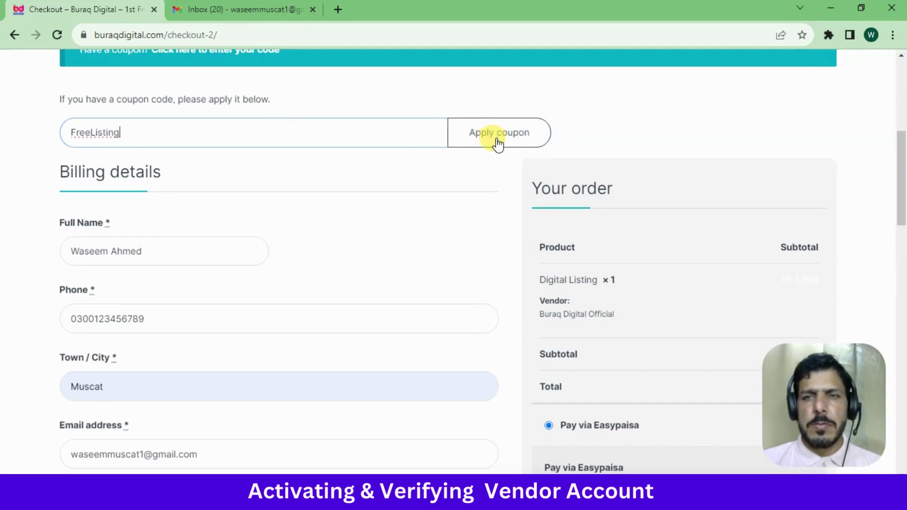
pyautogui.click(38, 150)
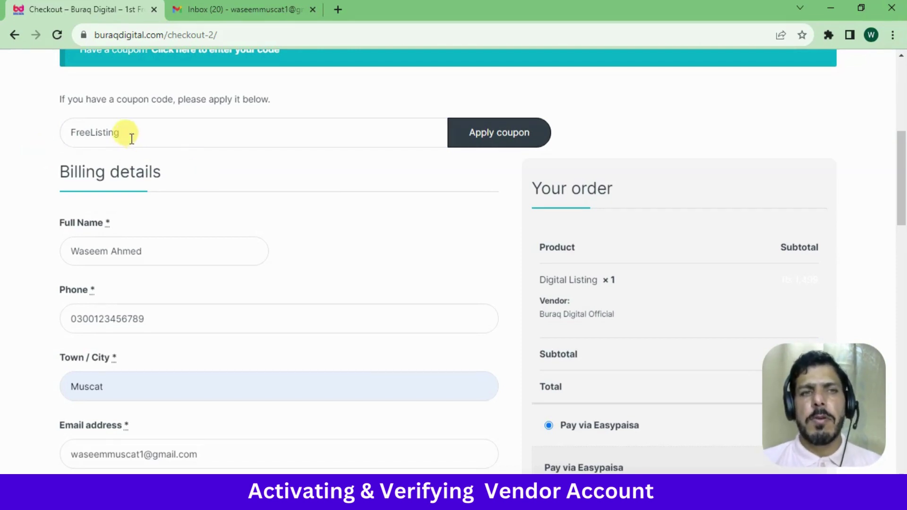
# Apply the freelisting coupon, bringing the order total to Rs 0
pyautogui.click(493, 142)
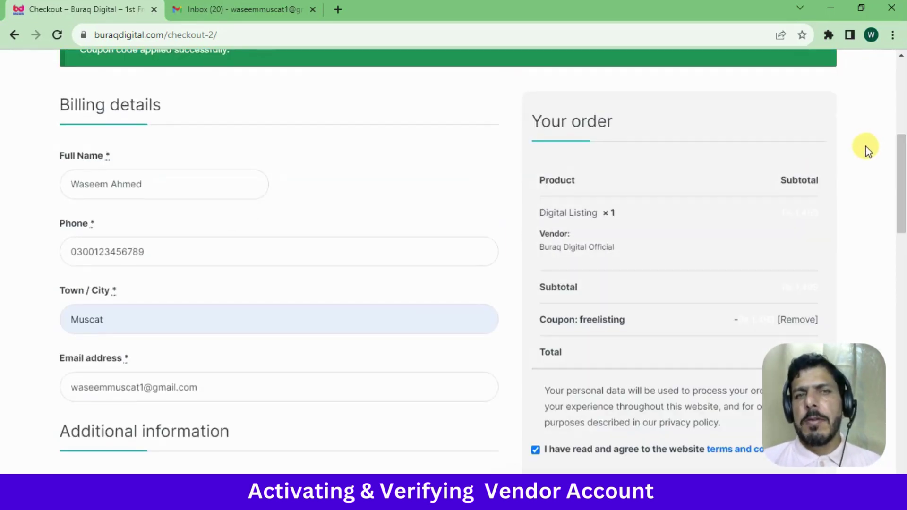
pyautogui.moveTo(900, 184); pyautogui.dragTo(900, 161)
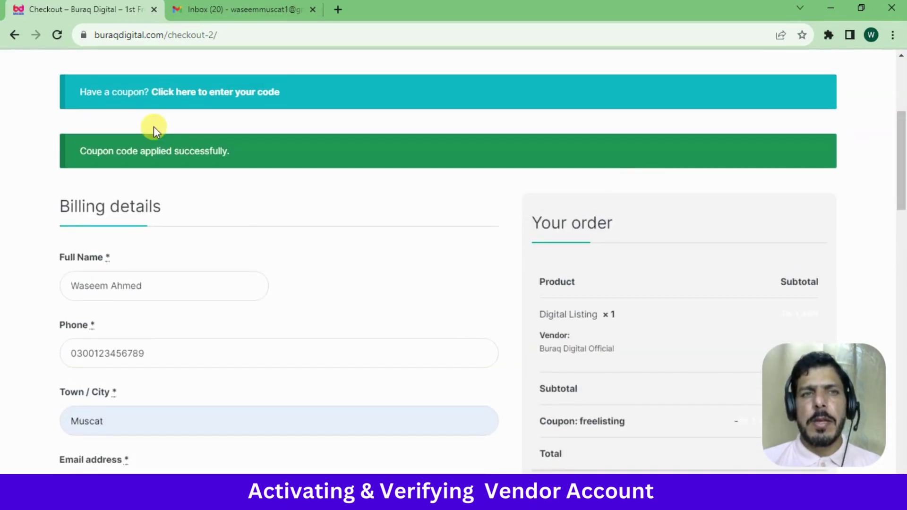
pyautogui.tripleClick(157, 151)
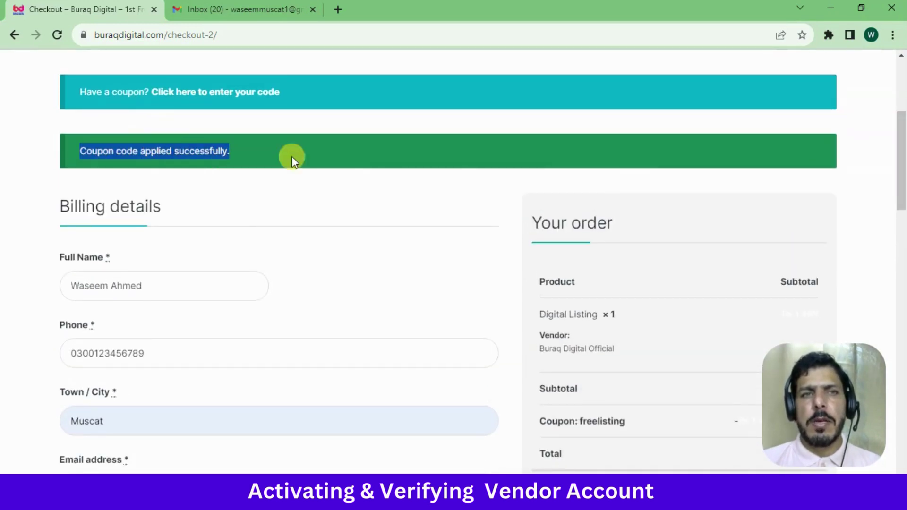
pyautogui.moveTo(900, 186); pyautogui.dragTo(903, 222)
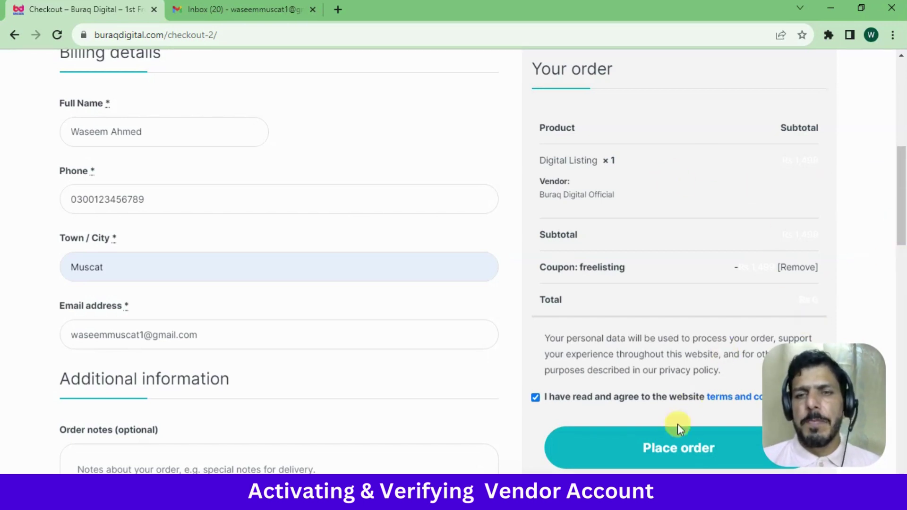
# Place the Digital Listing order and bring up the Order received confirmation
pyautogui.click(658, 451)
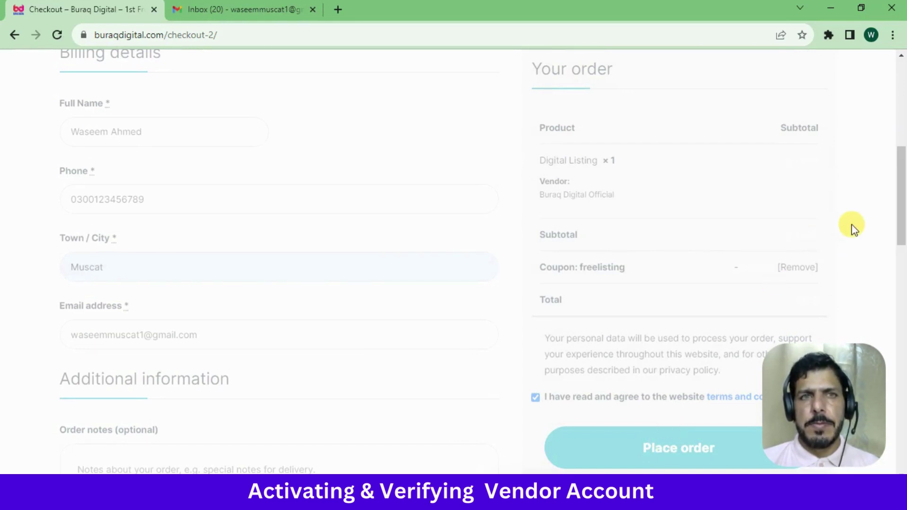
pyautogui.click(811, 269)
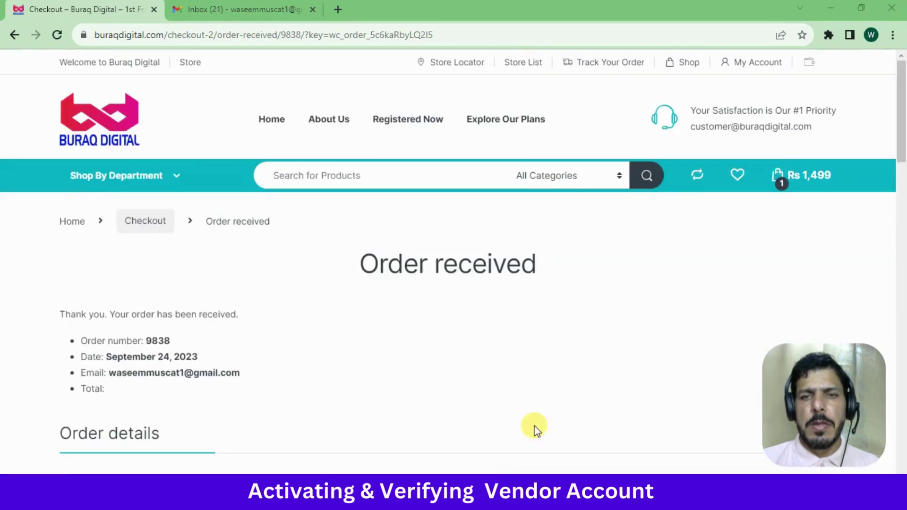
pyautogui.moveTo(901, 120); pyautogui.dragTo(893, 95)
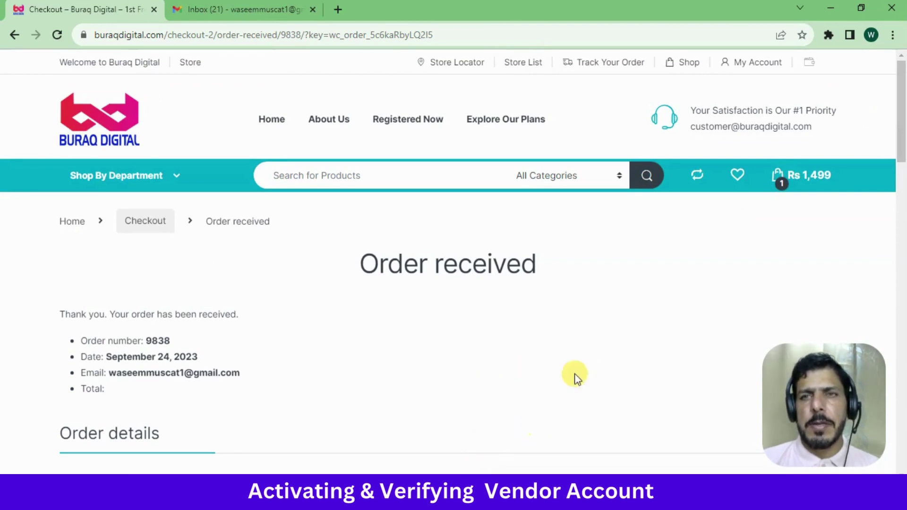
# Go from My Account to the vendor dashboard and reveal the sidebar's Settings menu
pyautogui.click(747, 66)
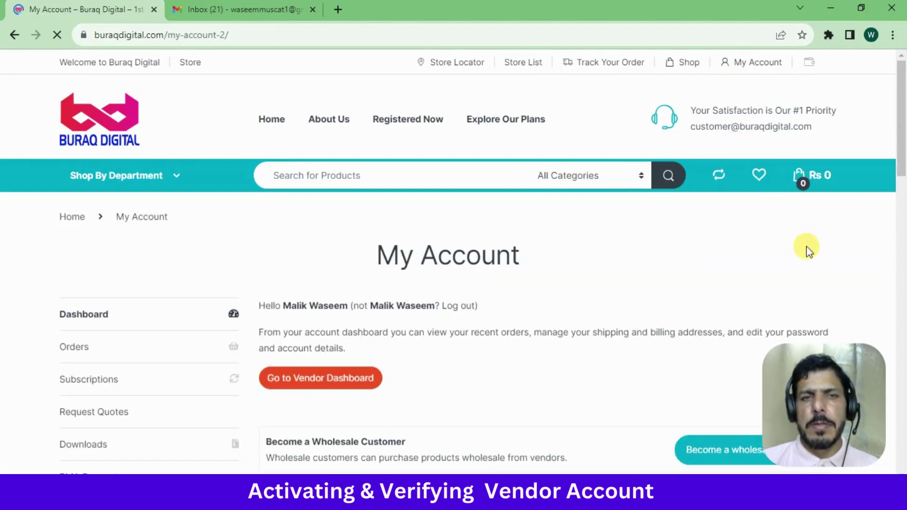
pyautogui.click(332, 380)
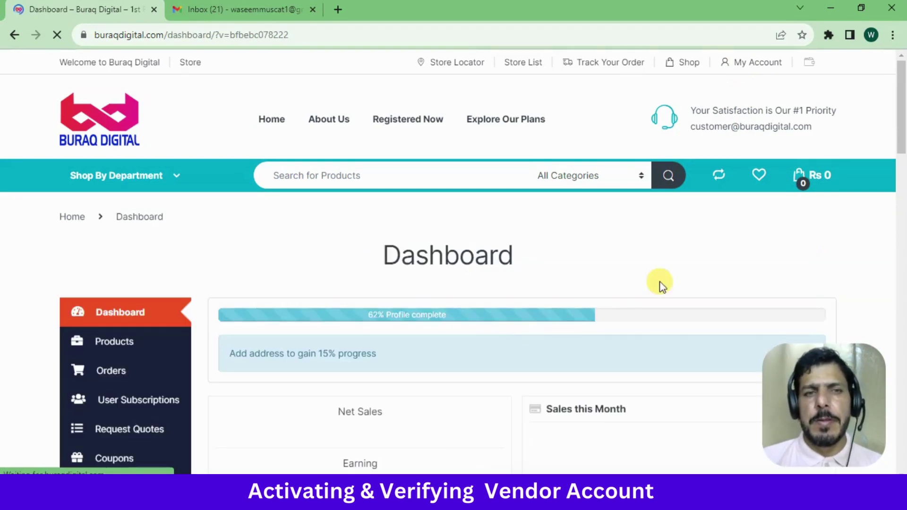
pyautogui.moveTo(900, 92); pyautogui.dragTo(893, 184)
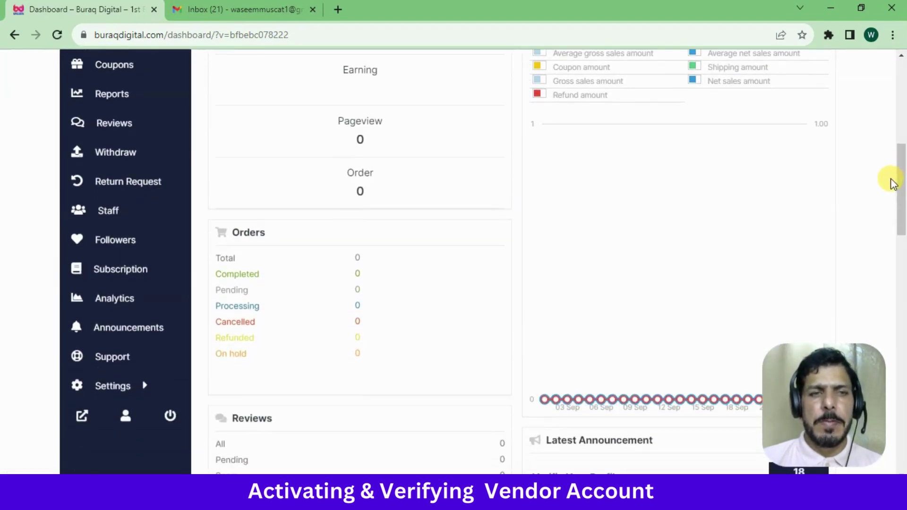
pyautogui.moveTo(127, 387)
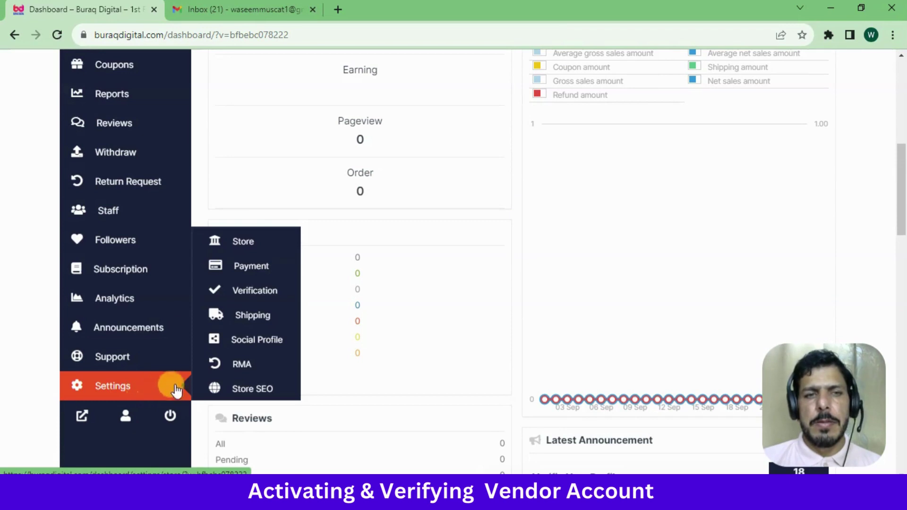
# Open Settings > Verification and review its ID, phone and address sections
pyautogui.click(251, 296)
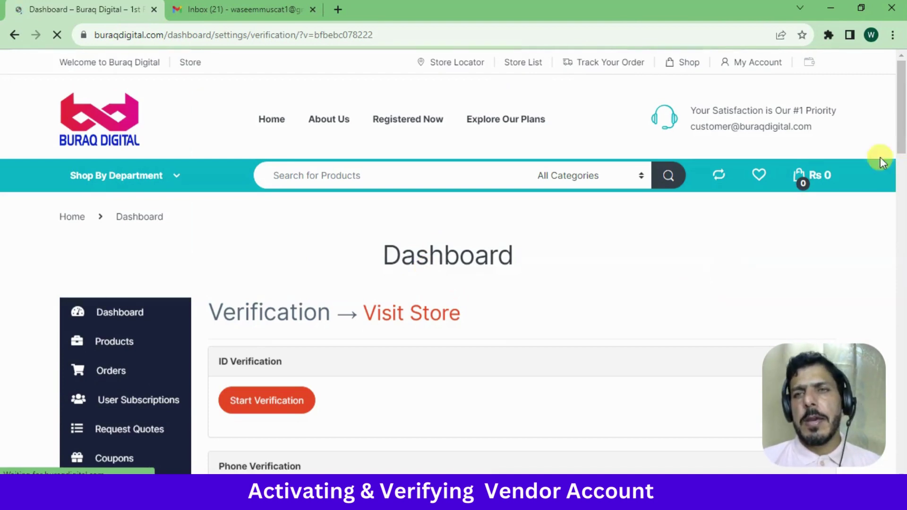
pyautogui.moveTo(903, 95); pyautogui.dragTo(903, 150)
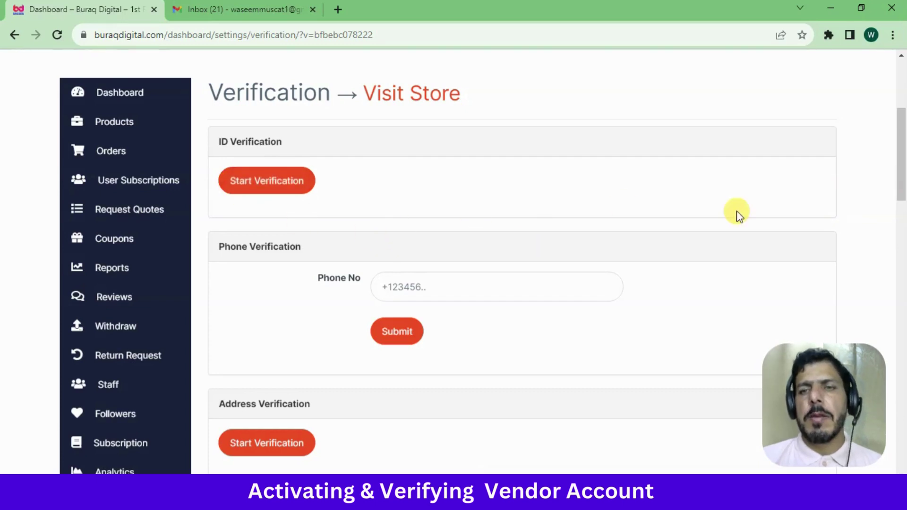
pyautogui.tripleClick(225, 141)
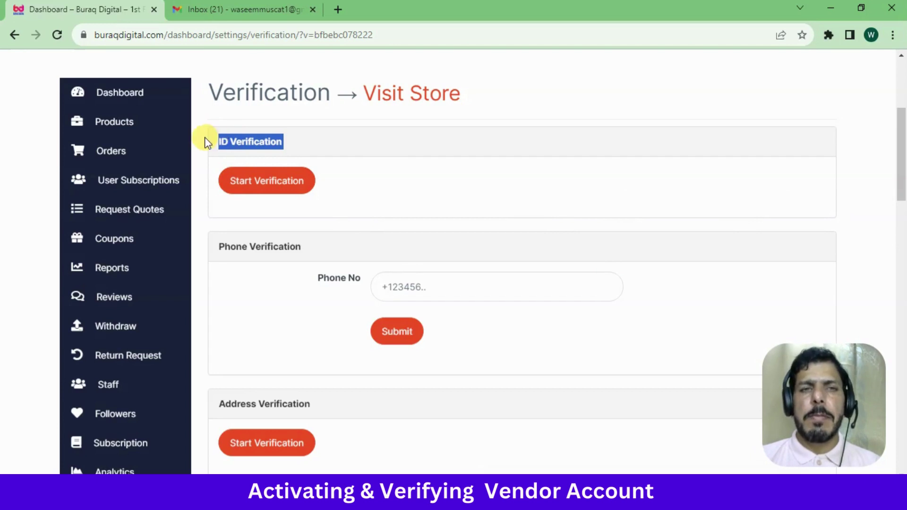
pyautogui.click(205, 138)
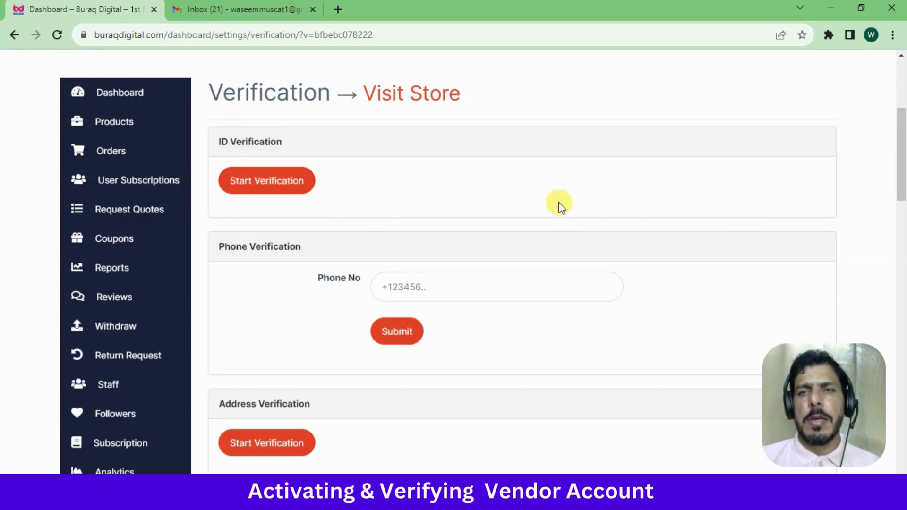
pyautogui.moveTo(902, 180)
pyautogui.mouseDown()
pyautogui.moveTo(902, 142)
pyautogui.moveTo(902, 174)
pyautogui.mouseUp()
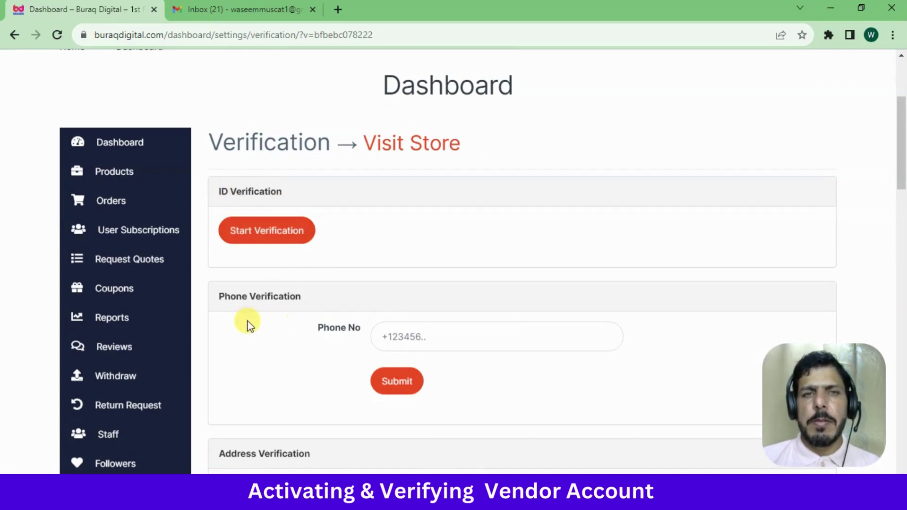
# Start ID verification with National ID Card, closing the photo uploader without uploading
pyautogui.click(258, 228)
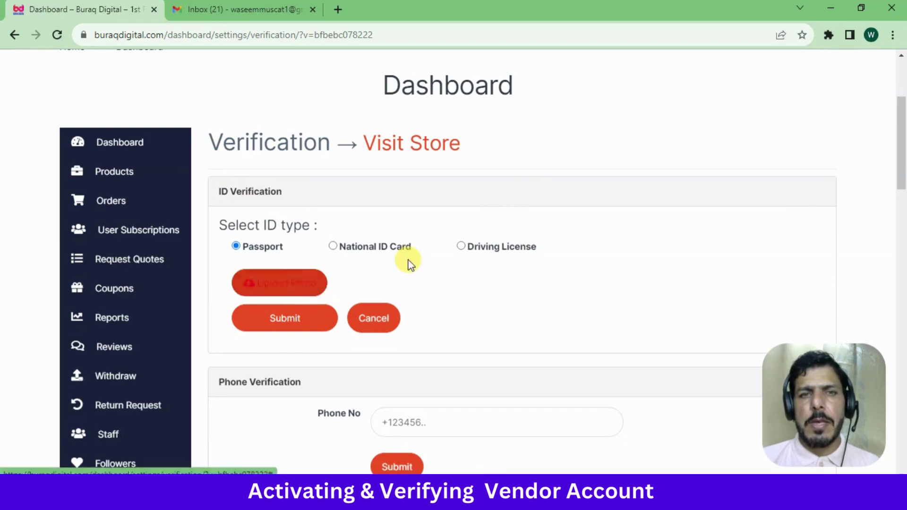
pyautogui.click(333, 247)
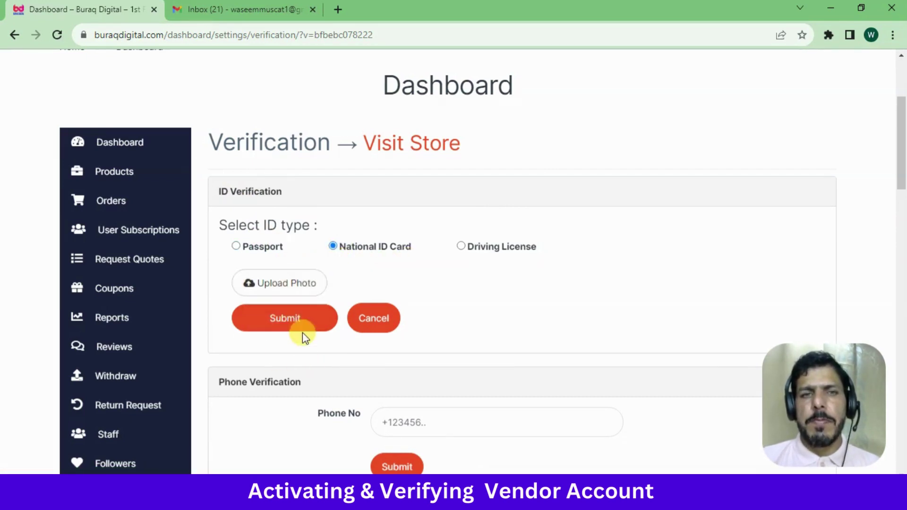
pyautogui.click(269, 284)
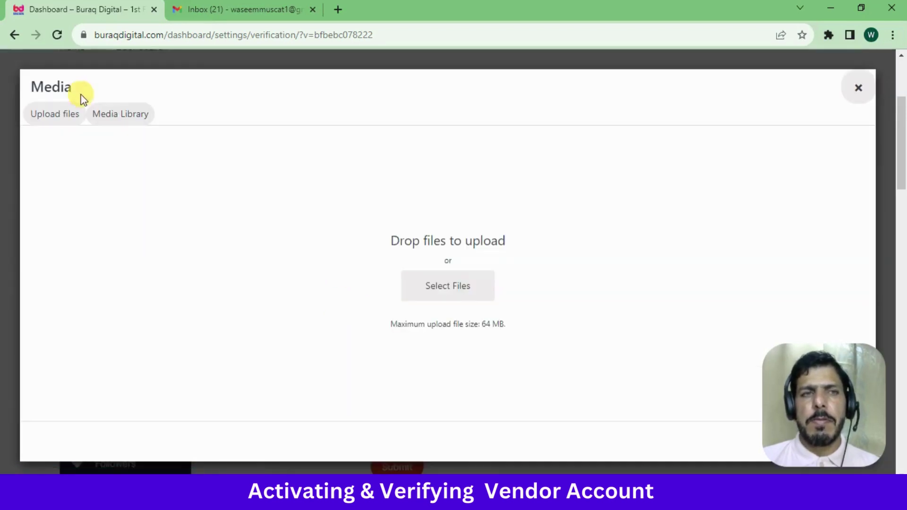
pyautogui.click(54, 122)
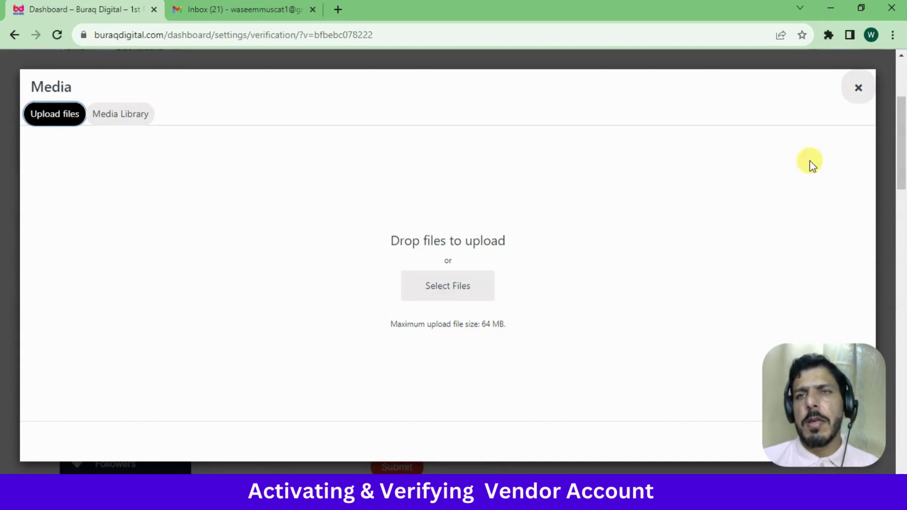
pyautogui.click(858, 88)
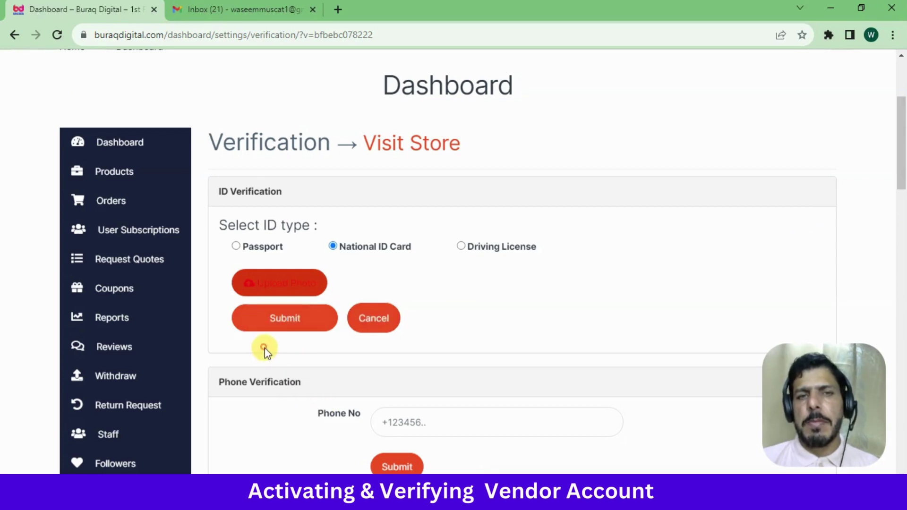
# Enter a phone number under Phone Verification and submit it
pyautogui.scroll(-3, 901, 170)
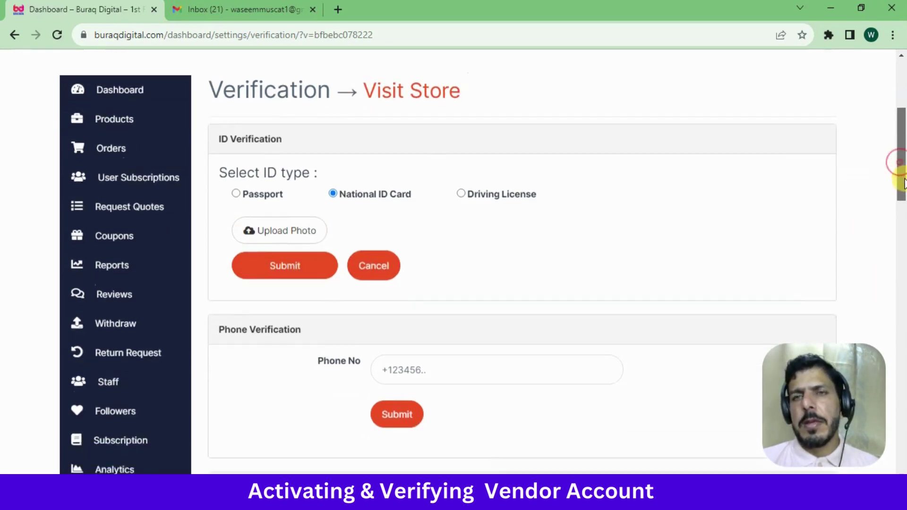
pyautogui.scroll(-1, 903, 203)
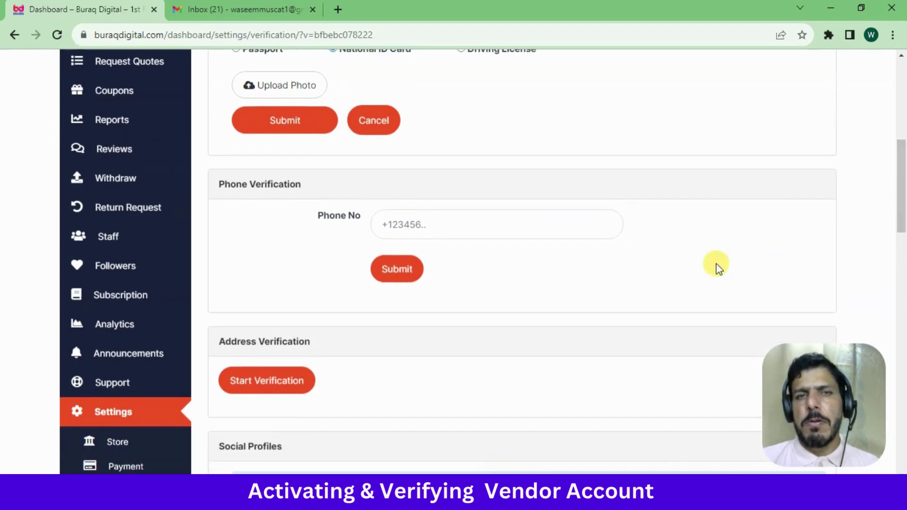
pyautogui.click(446, 226)
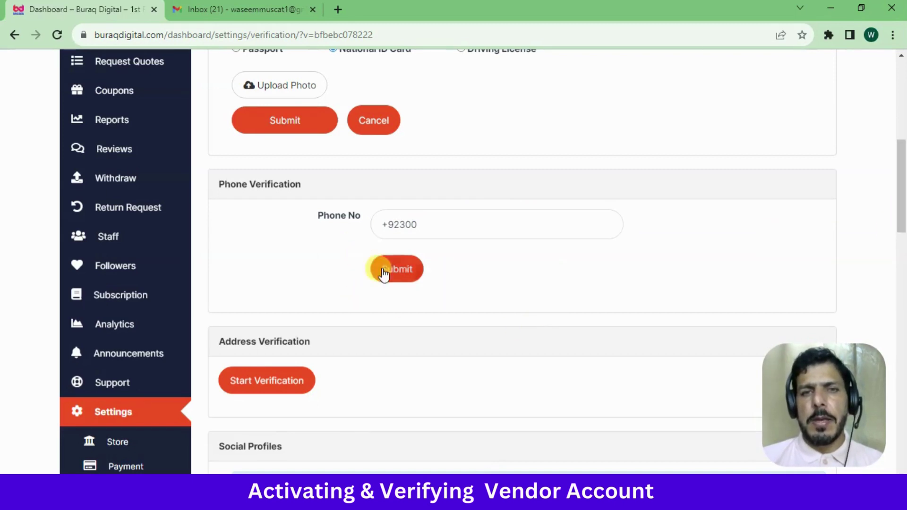
pyautogui.click(385, 268)
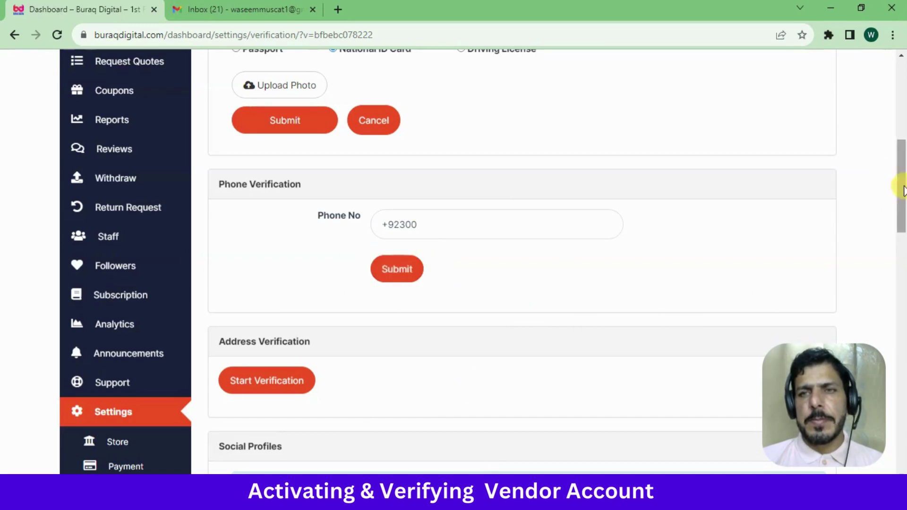
pyautogui.moveTo(897, 173); pyautogui.dragTo(897, 190)
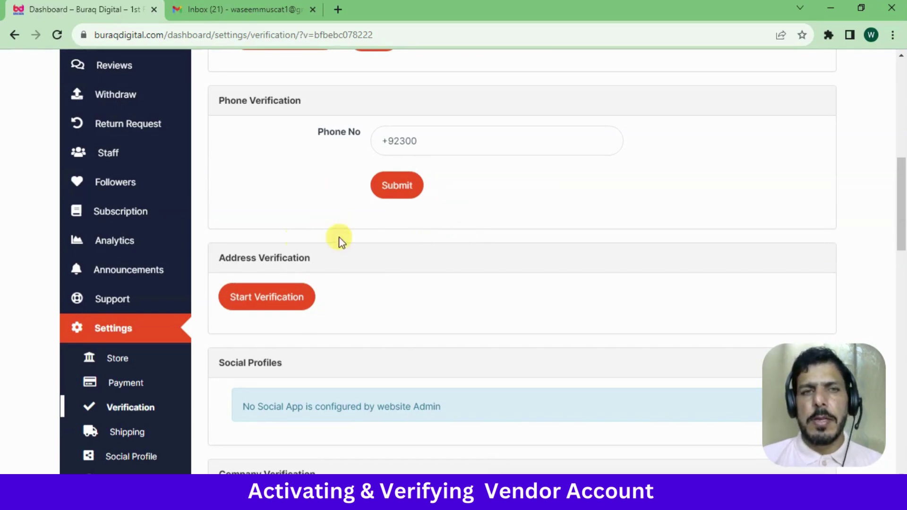
pyautogui.moveTo(902, 198); pyautogui.dragTo(901, 236)
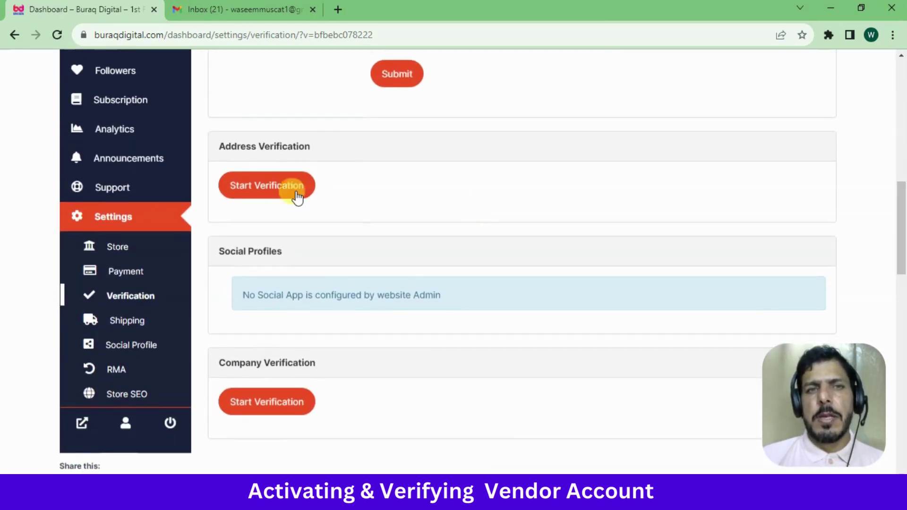
# Open the Address Verification form with Rawalpindi, Punjab and Pakistan prefilled and review its fields
pyautogui.click(265, 184)
pyautogui.click(300, 198)
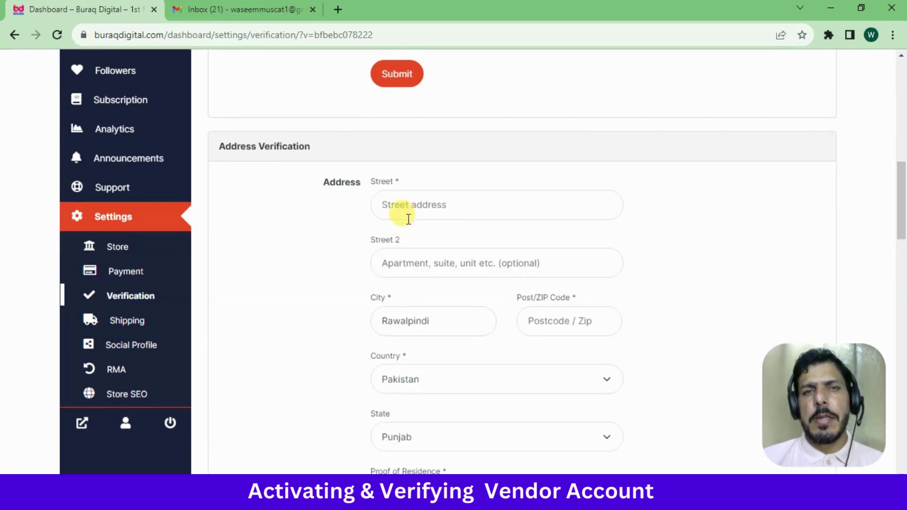
pyautogui.click(408, 217)
pyautogui.moveTo(897, 217)
pyautogui.mouseDown()
pyautogui.moveTo(897, 282)
pyautogui.moveTo(897, 227)
pyautogui.mouseUp()
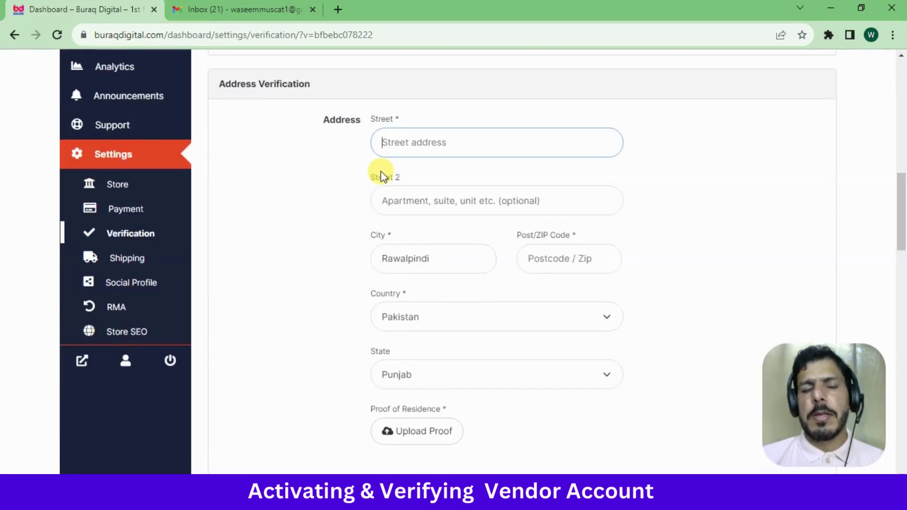
pyautogui.click(397, 266)
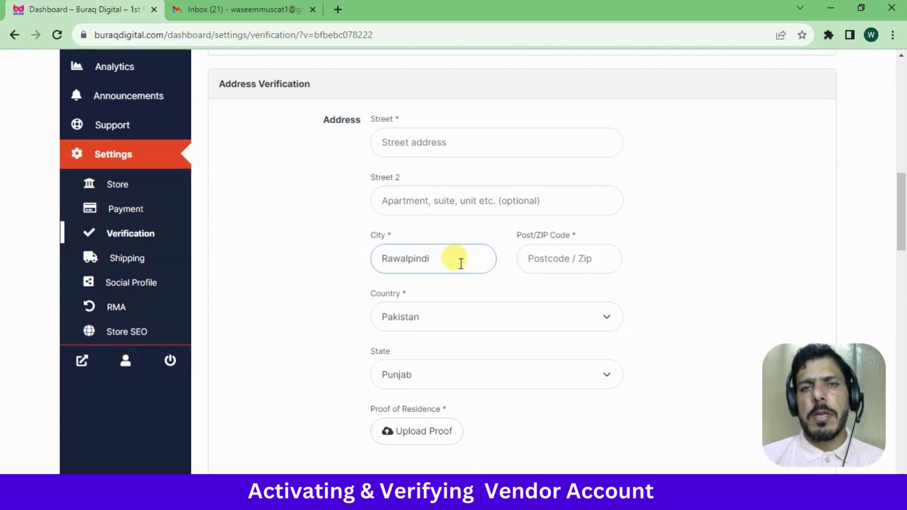
pyautogui.click(331, 268)
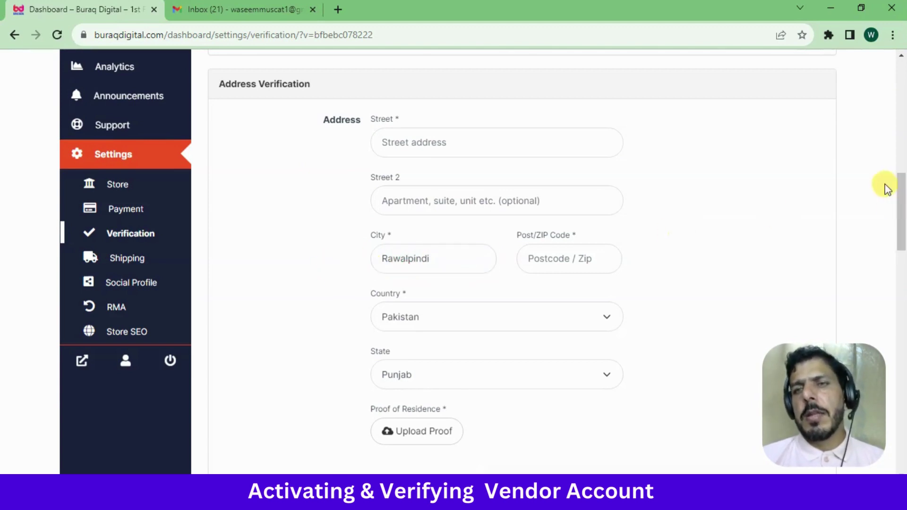
pyautogui.scroll(-2, 902, 236)
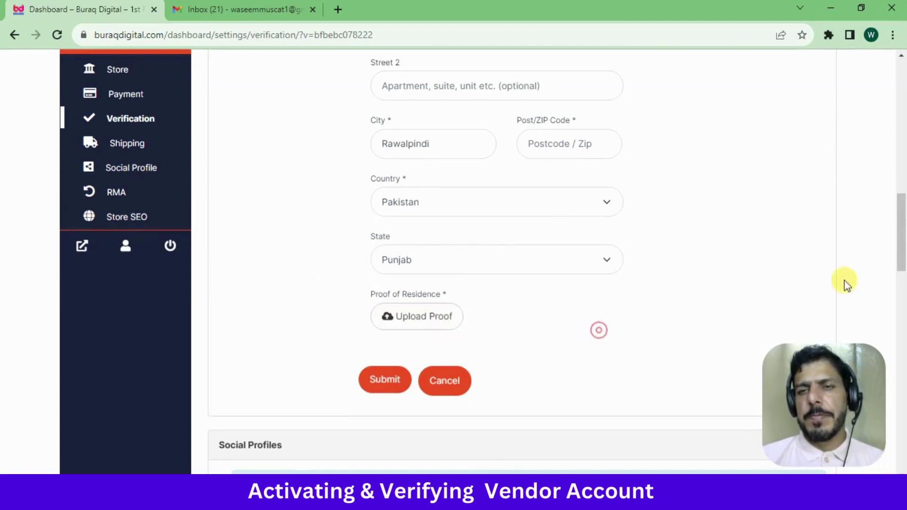
pyautogui.moveTo(902, 235); pyautogui.dragTo(900, 294)
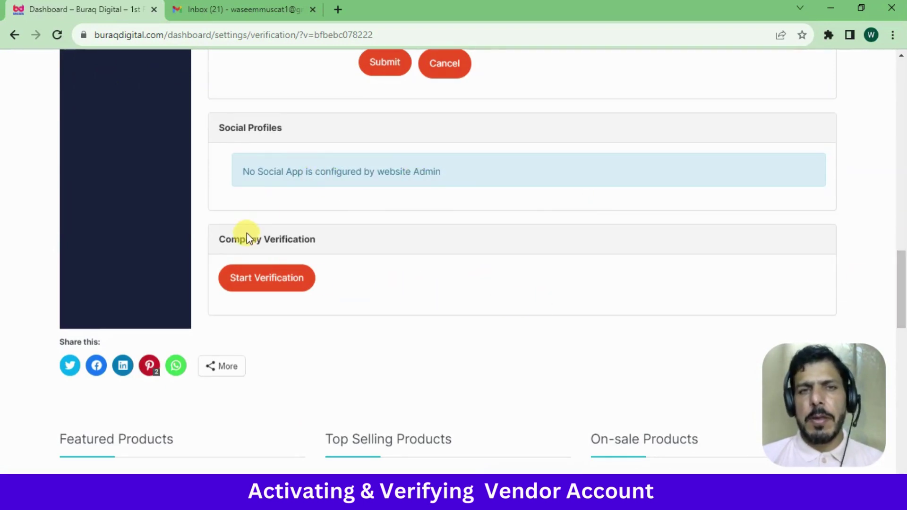
pyautogui.tripleClick(270, 171)
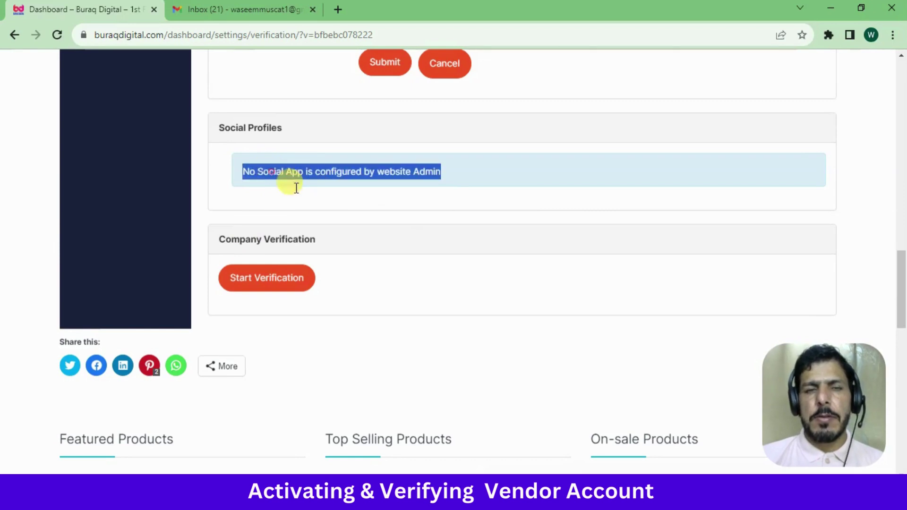
pyautogui.click(403, 241)
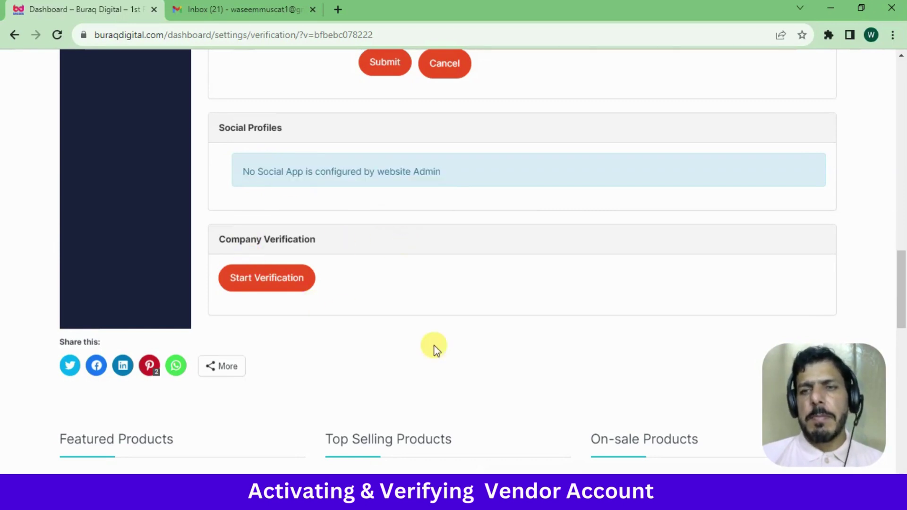
pyautogui.moveTo(903, 297)
pyautogui.mouseDown()
pyautogui.moveTo(903, 305)
pyautogui.moveTo(902, 296)
pyautogui.mouseUp()
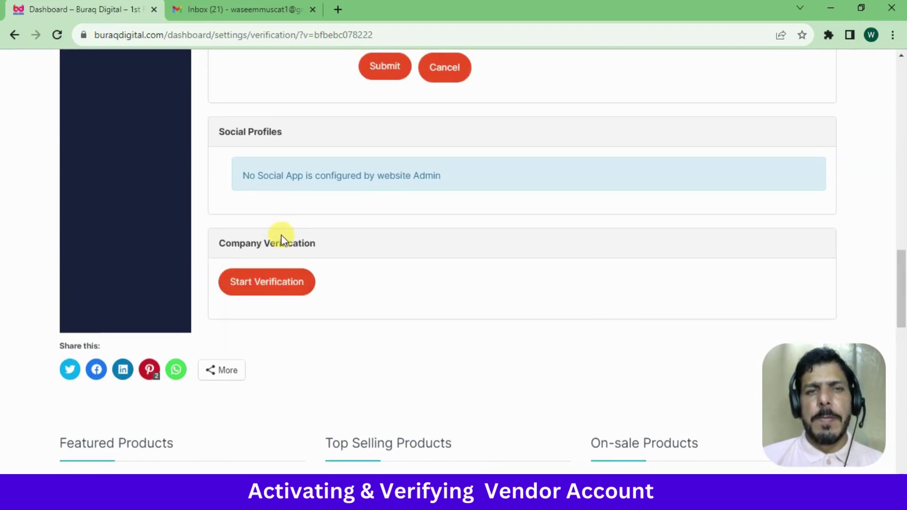
pyautogui.click(278, 288)
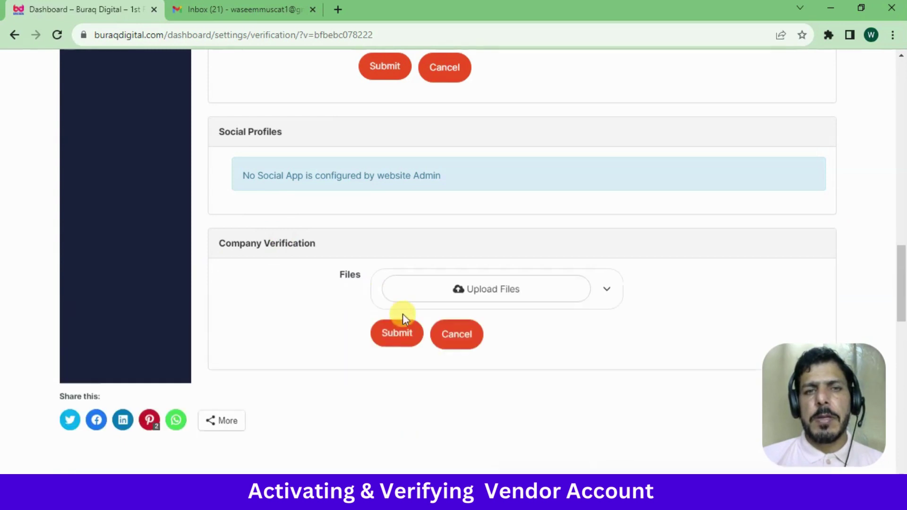
pyautogui.click(501, 295)
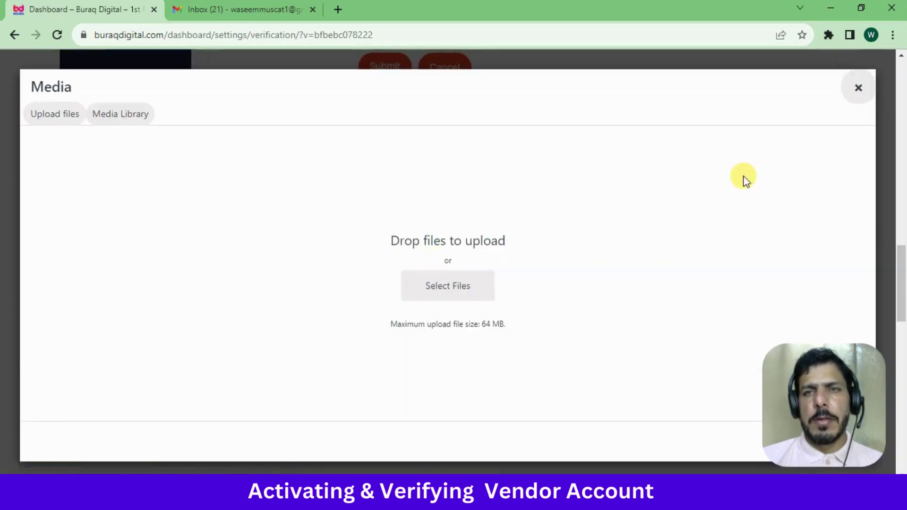
pyautogui.click(857, 88)
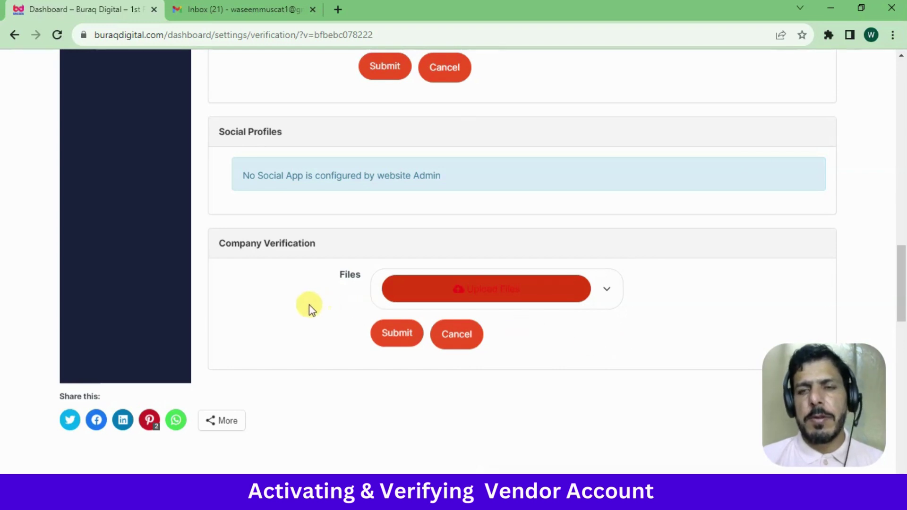
pyautogui.click(463, 341)
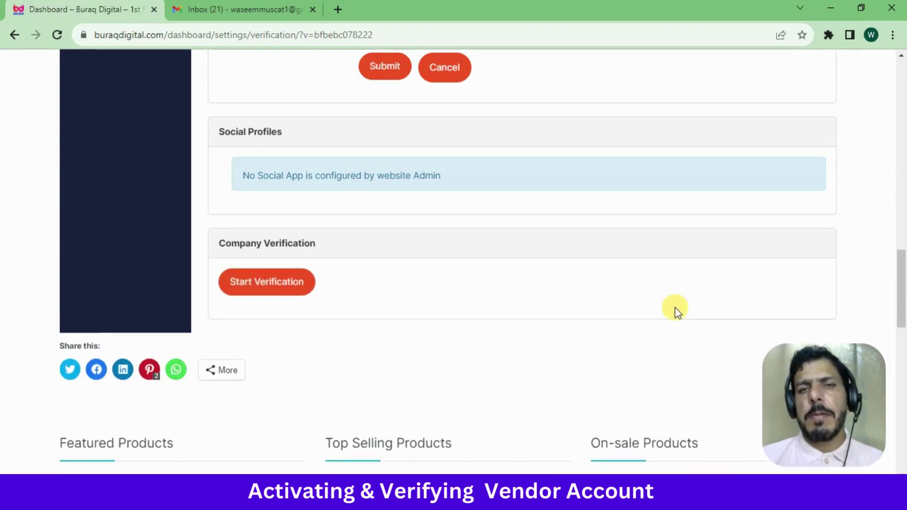
pyautogui.moveTo(903, 288); pyautogui.dragTo(902, 128)
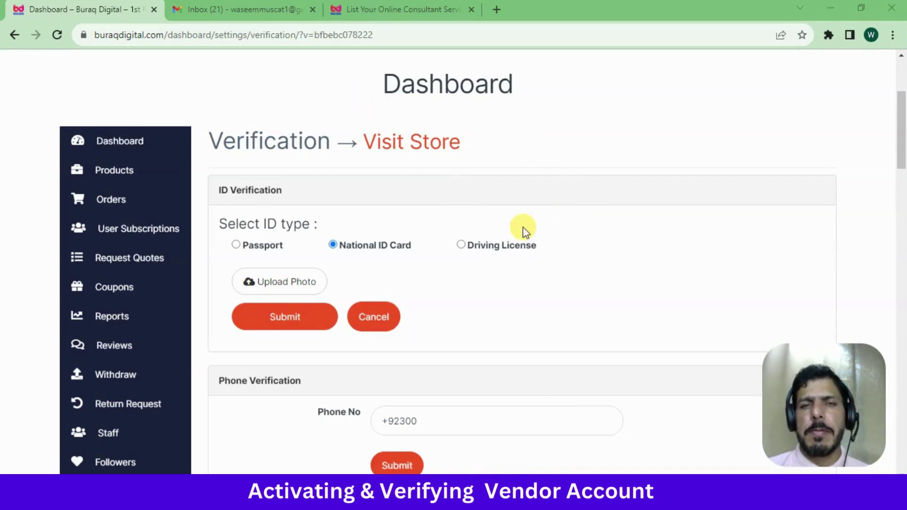
# Check the vendor's verified tick on the consultant services listing, then return to the Dashboard tab
pyautogui.click(399, 9)
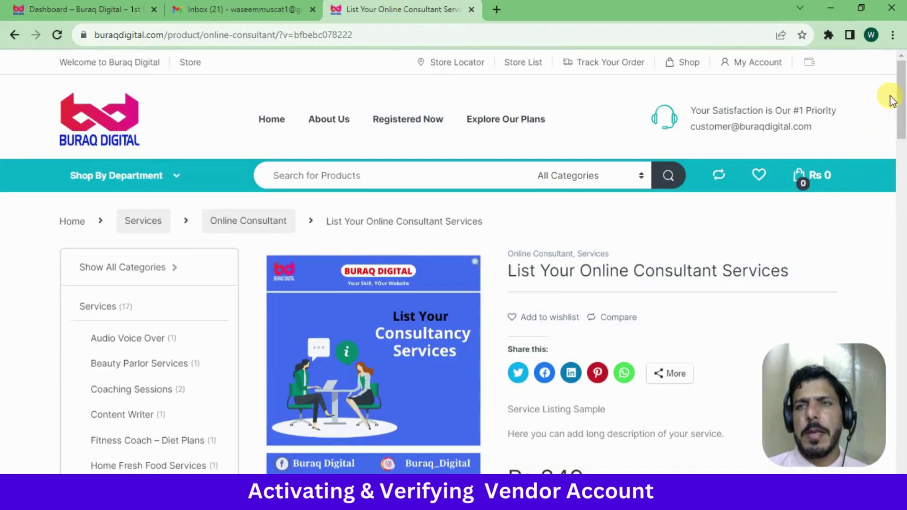
pyautogui.scroll(-1, 903, 81)
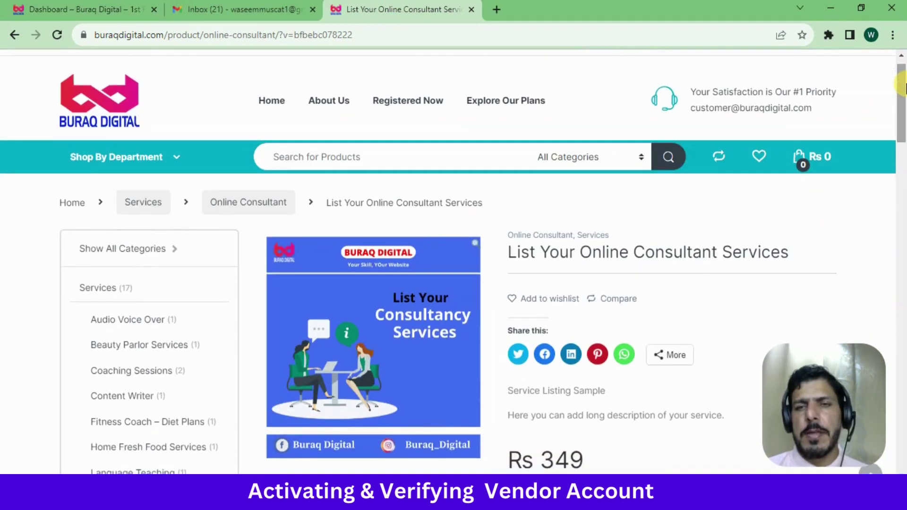
pyautogui.moveTo(903, 94); pyautogui.dragTo(902, 224)
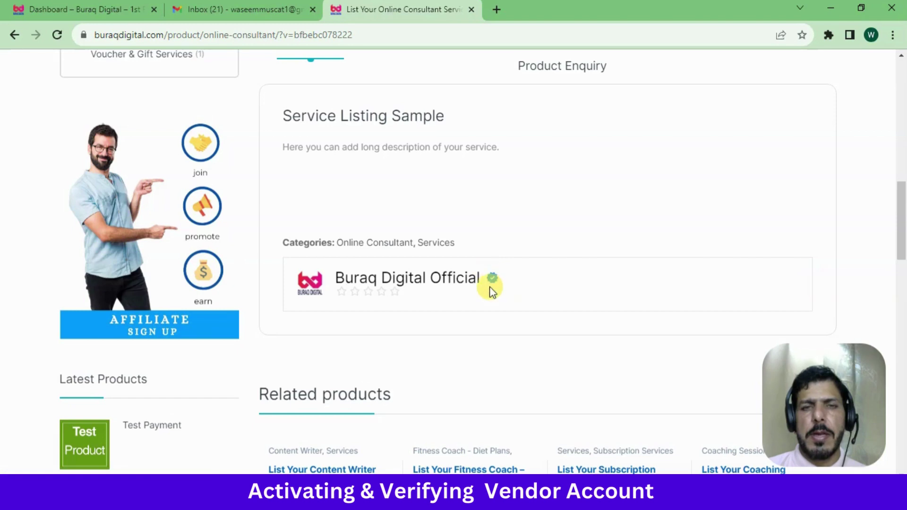
pyautogui.moveTo(493, 285)
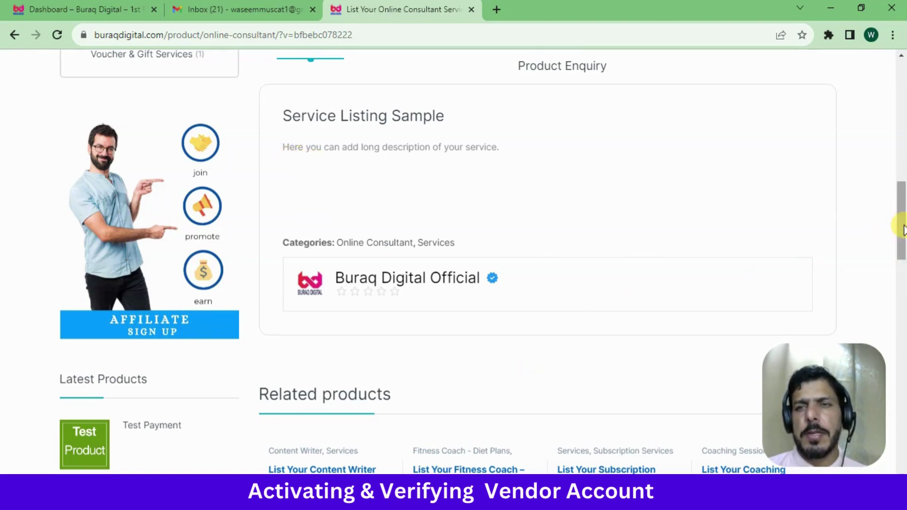
pyautogui.moveTo(903, 227)
pyautogui.mouseDown()
pyautogui.moveTo(903, 134)
pyautogui.moveTo(902, 217)
pyautogui.mouseUp()
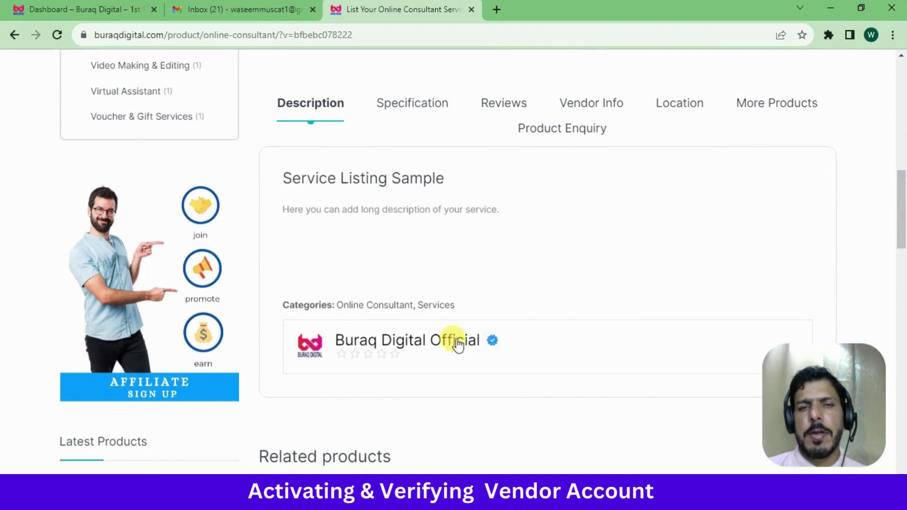
pyautogui.moveTo(902, 226); pyautogui.dragTo(903, 108)
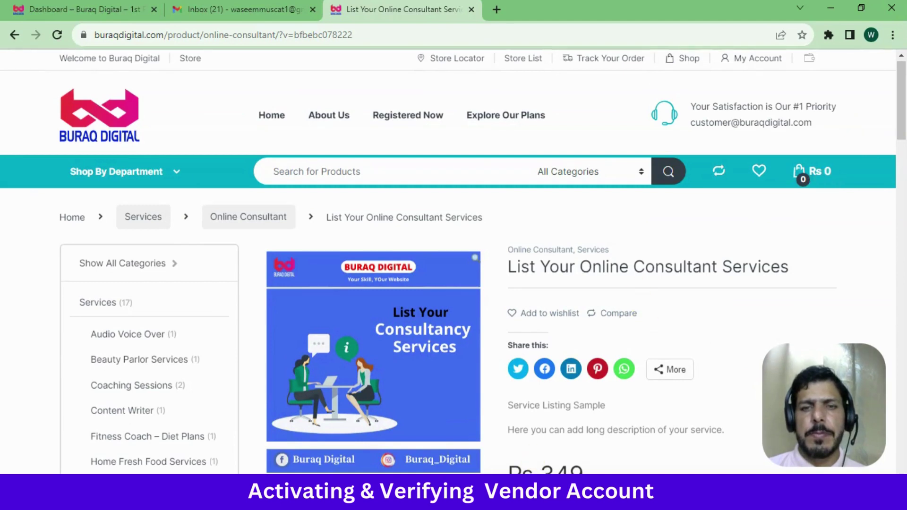
pyautogui.hotkey('ctrl', '1')
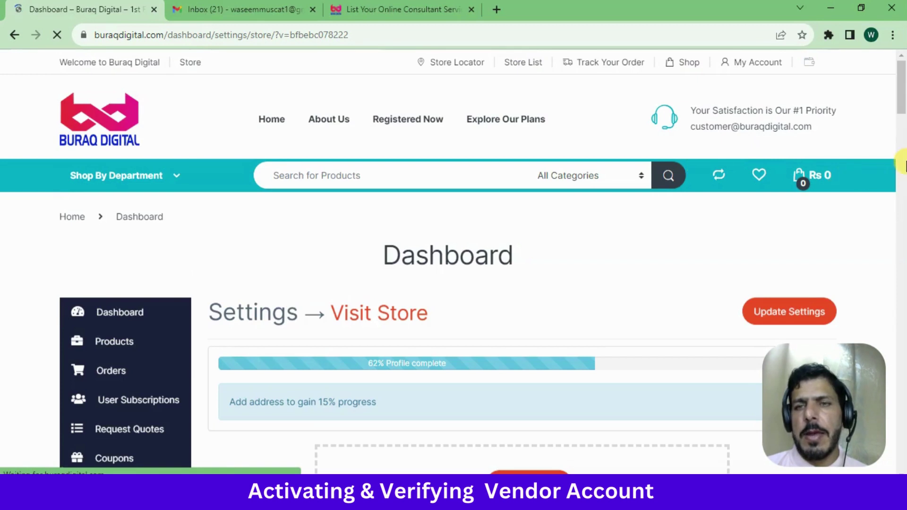
# Open the Choose Image dialog from the store banner's Upload banner button
pyautogui.scroll(-5, 904, 124)
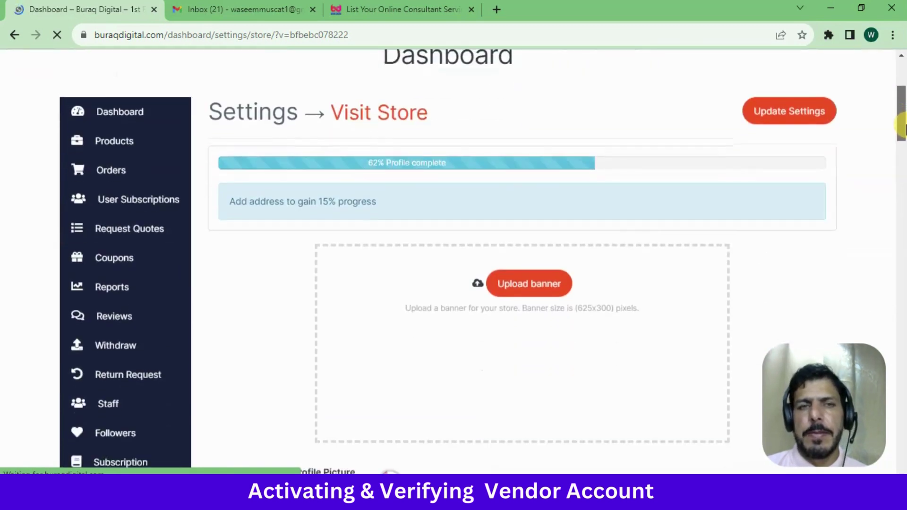
pyautogui.scroll(-1, 901, 137)
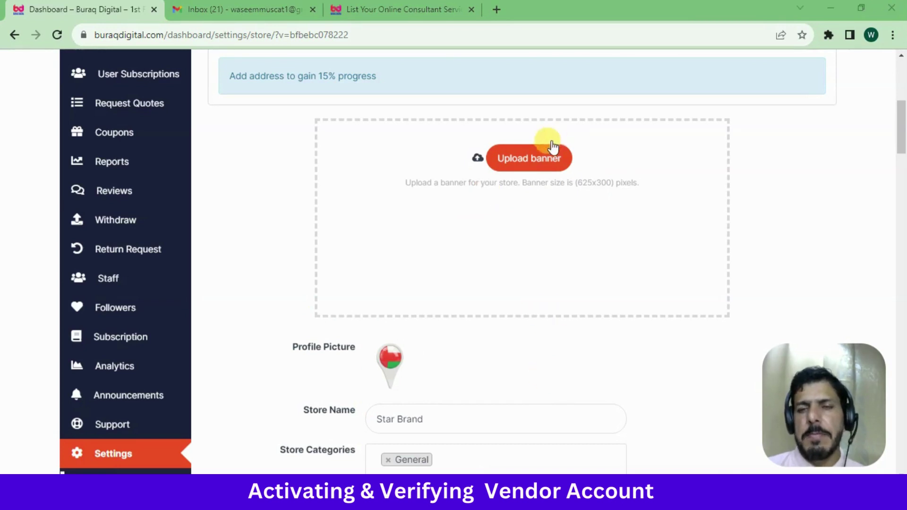
pyautogui.click(525, 163)
pyautogui.click(527, 168)
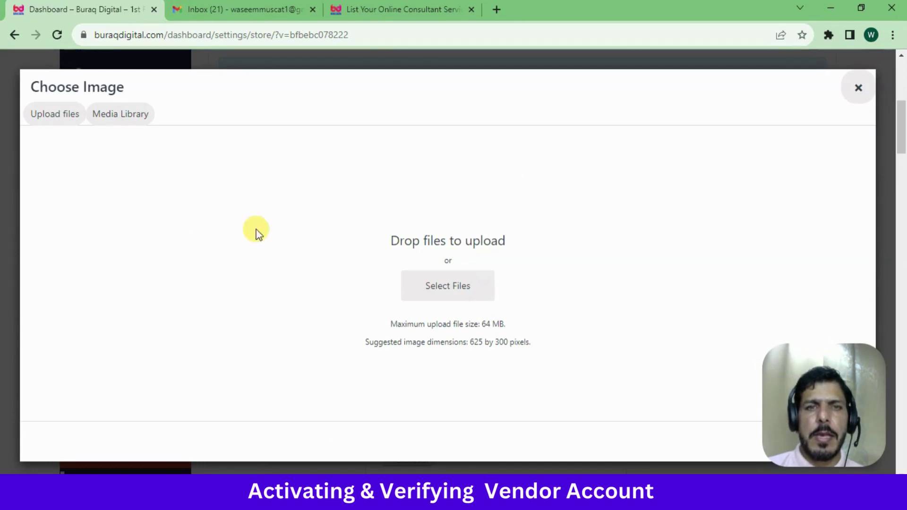
# Upload Build Trust (6) from the Downloads folder into the banner media library
pyautogui.click(467, 284)
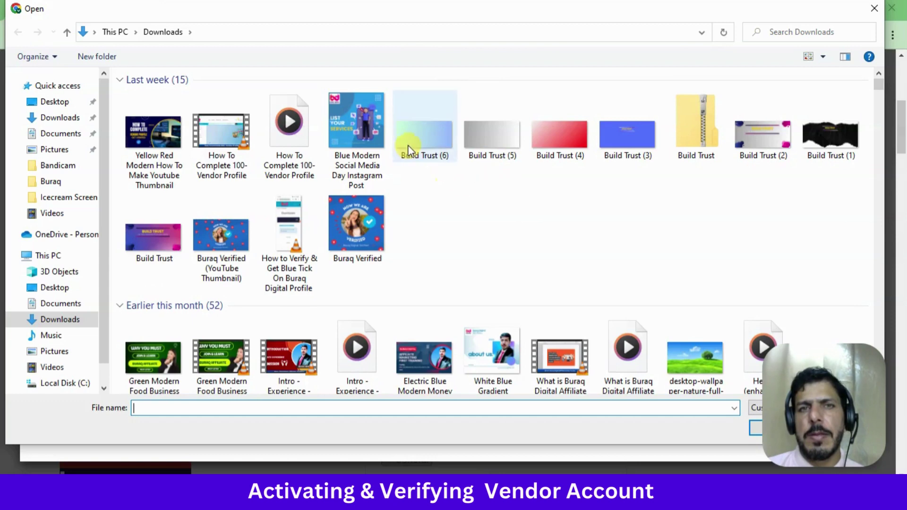
pyautogui.doubleClick(412, 140)
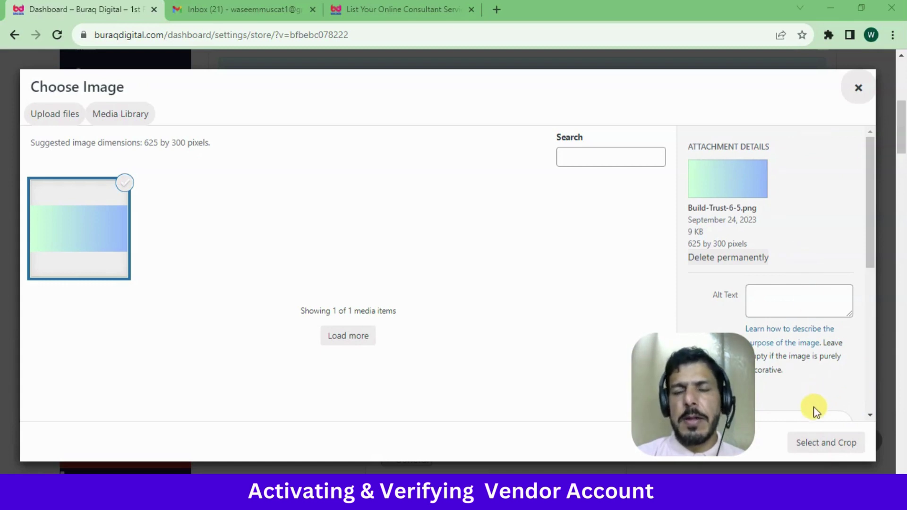
# Select the uploaded gradient image for the banner and skip cropping
pyautogui.click(834, 453)
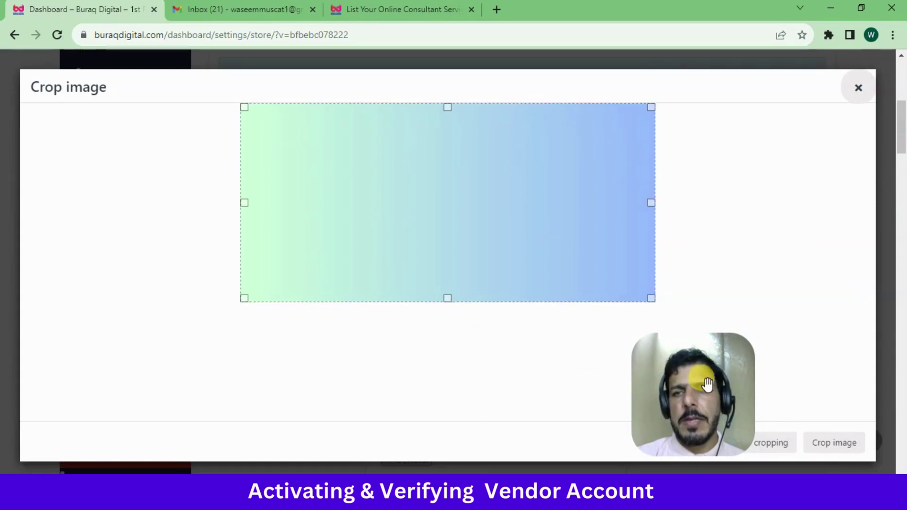
pyautogui.moveTo(710, 384); pyautogui.dragTo(806, 304)
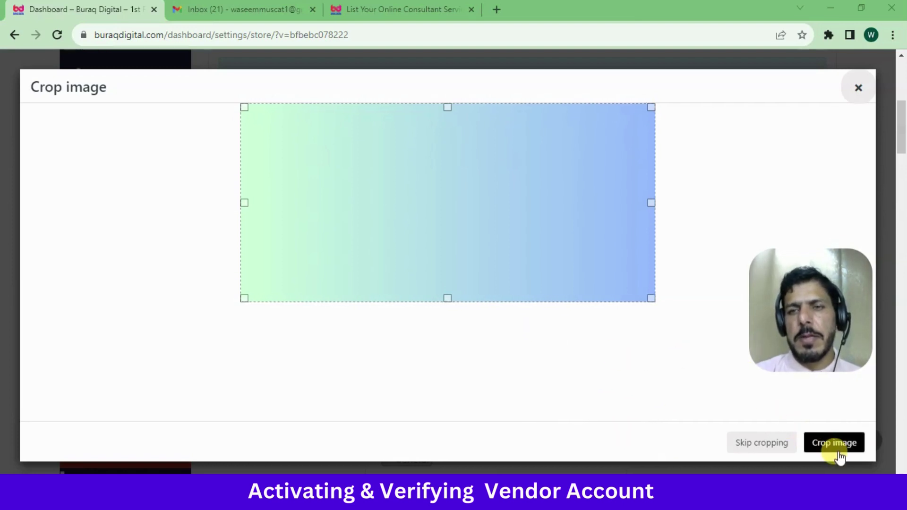
pyautogui.click(762, 444)
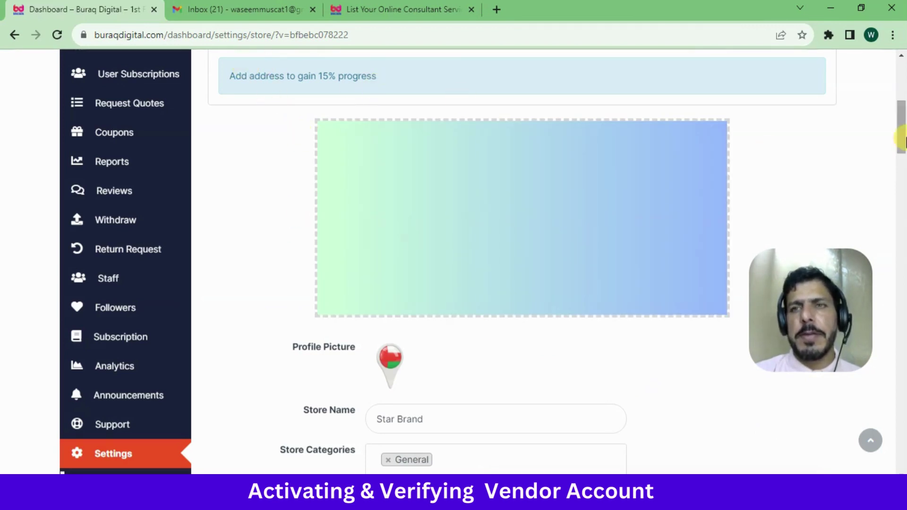
pyautogui.moveTo(901, 140); pyautogui.dragTo(903, 126)
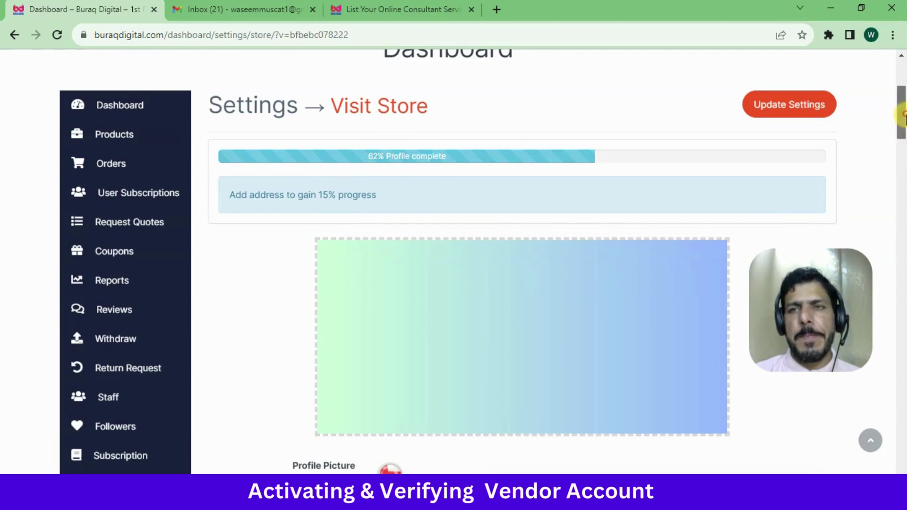
pyautogui.moveTo(900, 118); pyautogui.dragTo(901, 170)
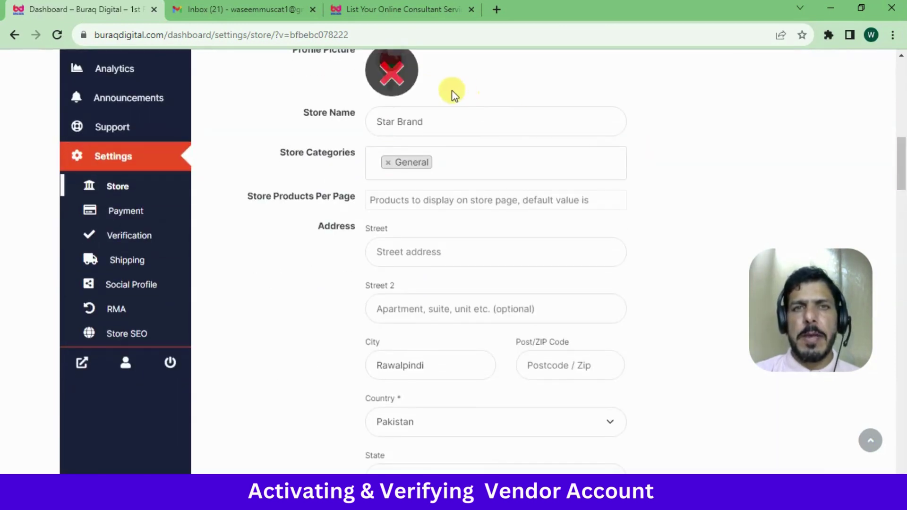
pyautogui.moveTo(901, 172); pyautogui.dragTo(901, 162)
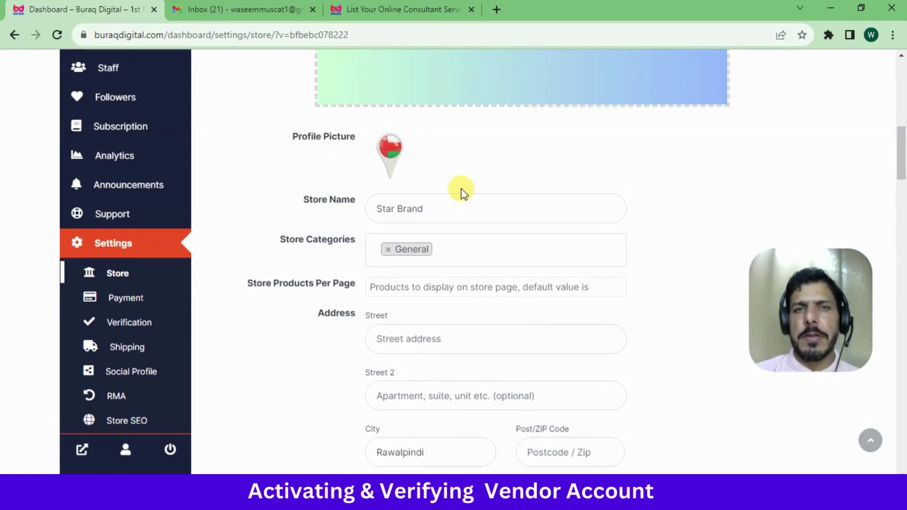
pyautogui.moveTo(400, 158)
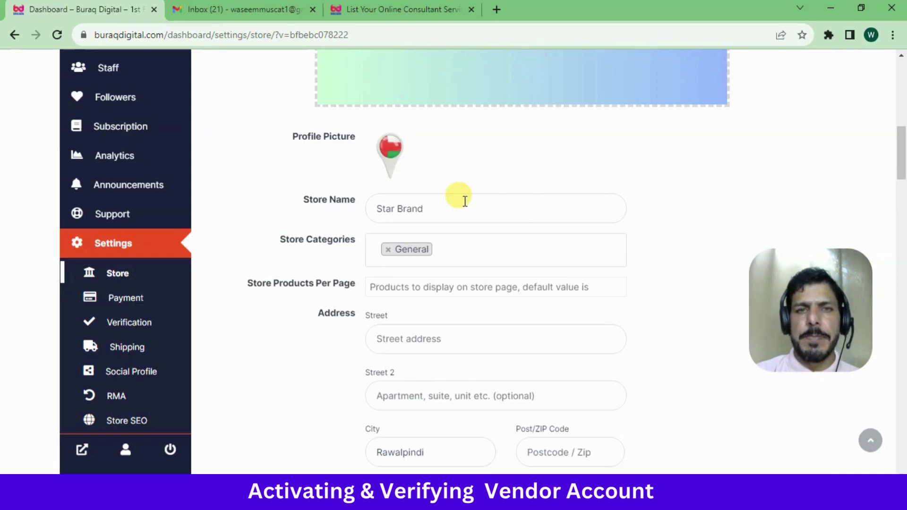
pyautogui.click(463, 202)
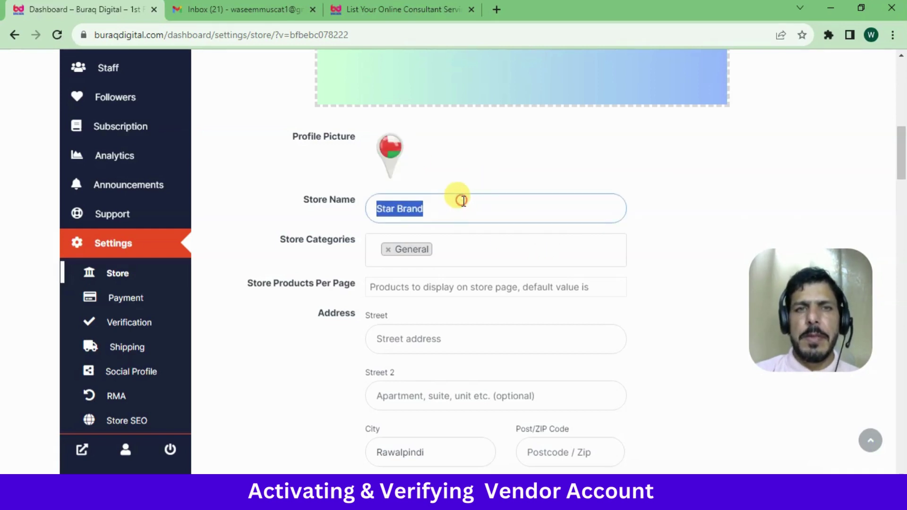
pyautogui.click(307, 213)
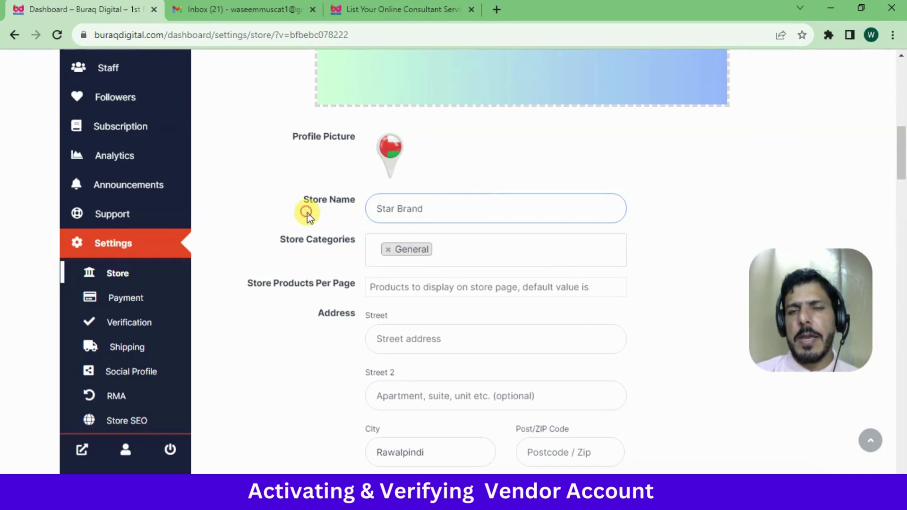
pyautogui.tripleClick(420, 199)
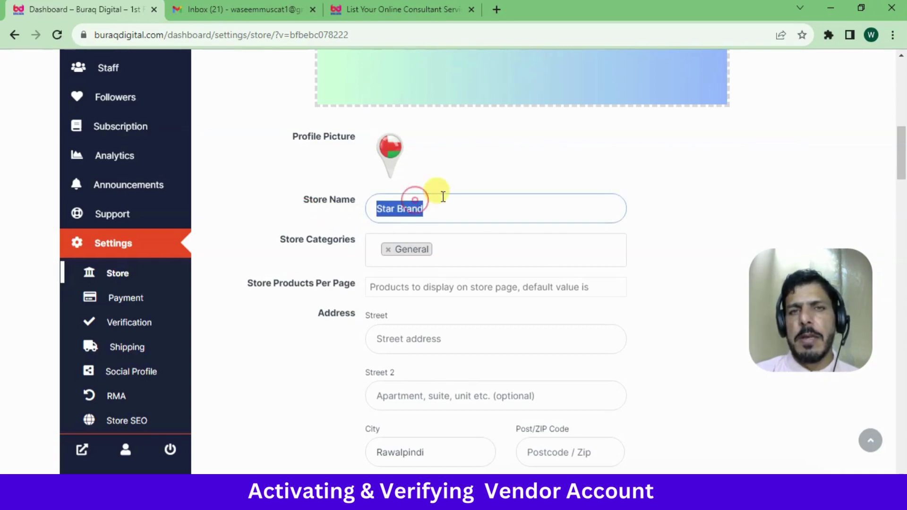
pyautogui.click(696, 230)
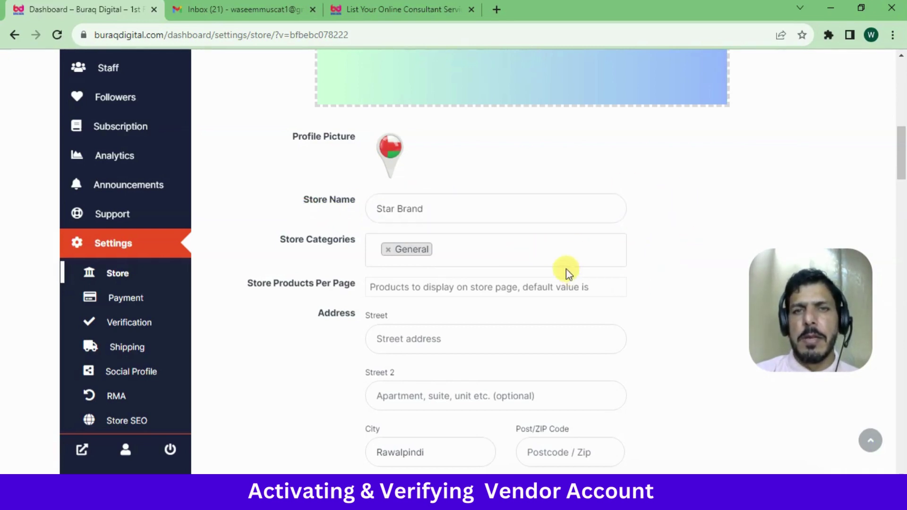
# Clear the trial value 13 from Store Products Per Page so the default applies
pyautogui.moveTo(903, 154); pyautogui.dragTo(903, 170)
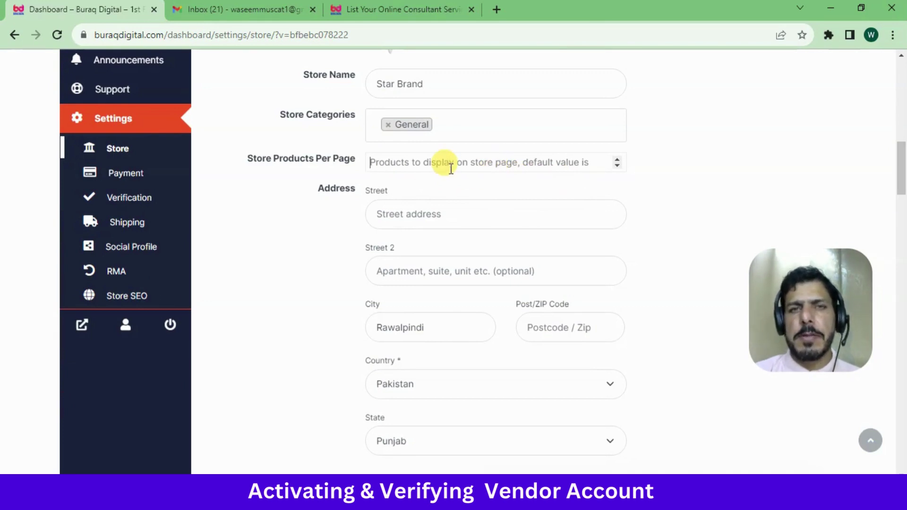
pyautogui.click(617, 159)
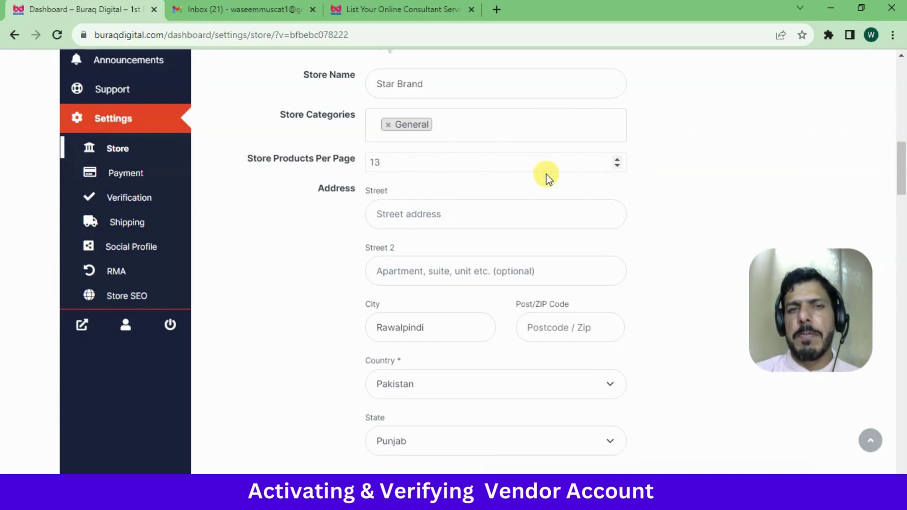
pyautogui.press('BackSpace')
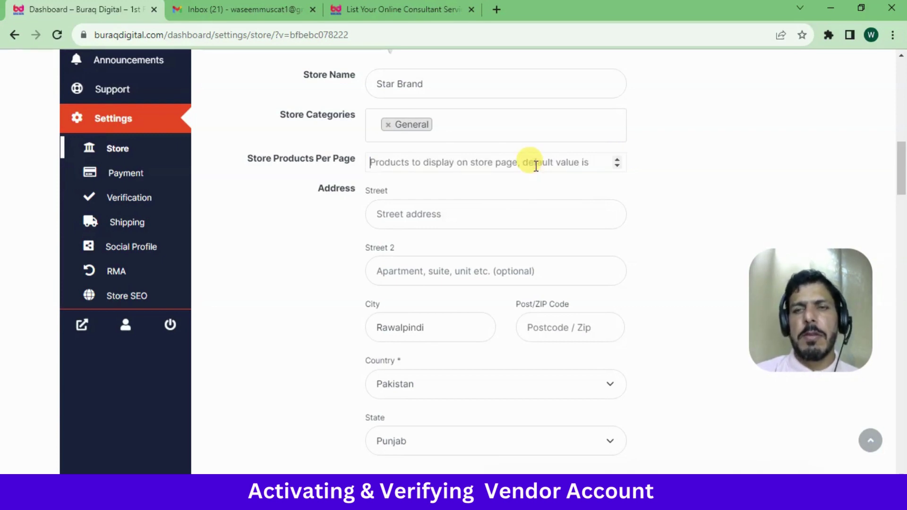
pyautogui.click(440, 208)
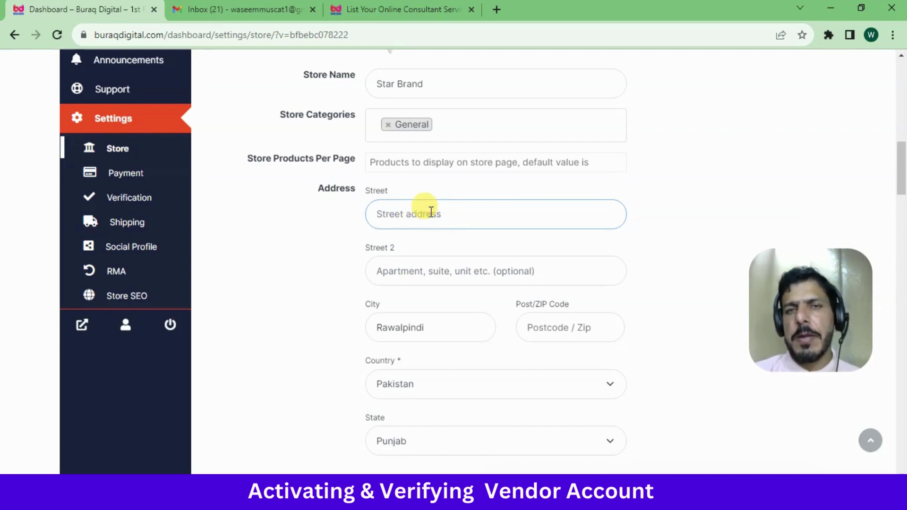
# Replace the Street address text with Chaklala
pyautogui.click(655, 221)
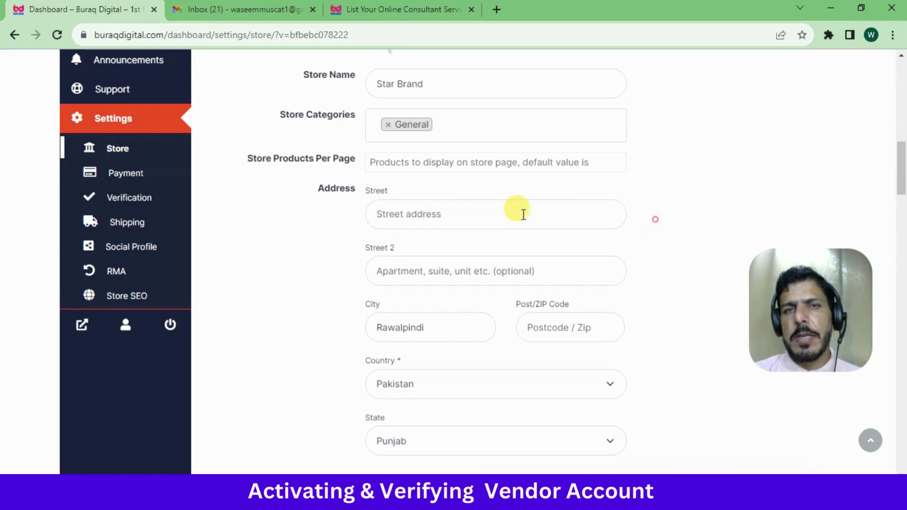
pyautogui.click(478, 214)
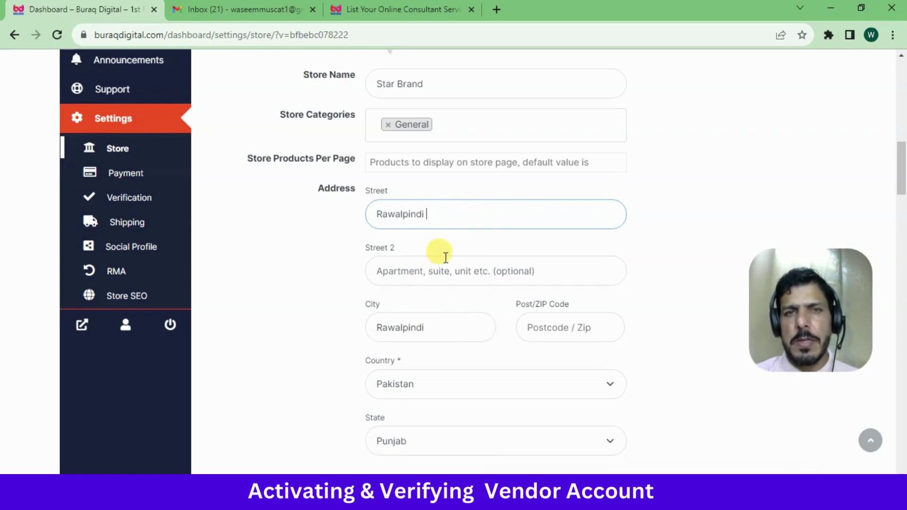
pyautogui.doubleClick(437, 214)
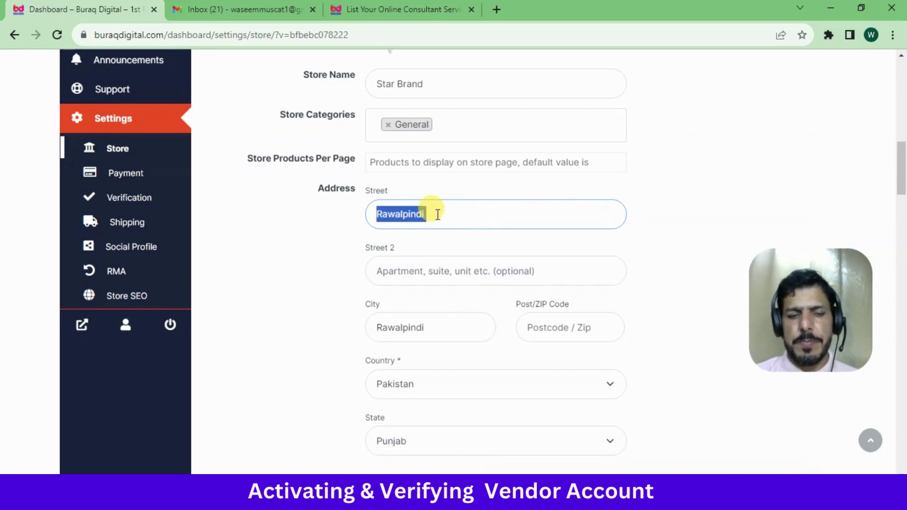
pyautogui.write('Chaklala')
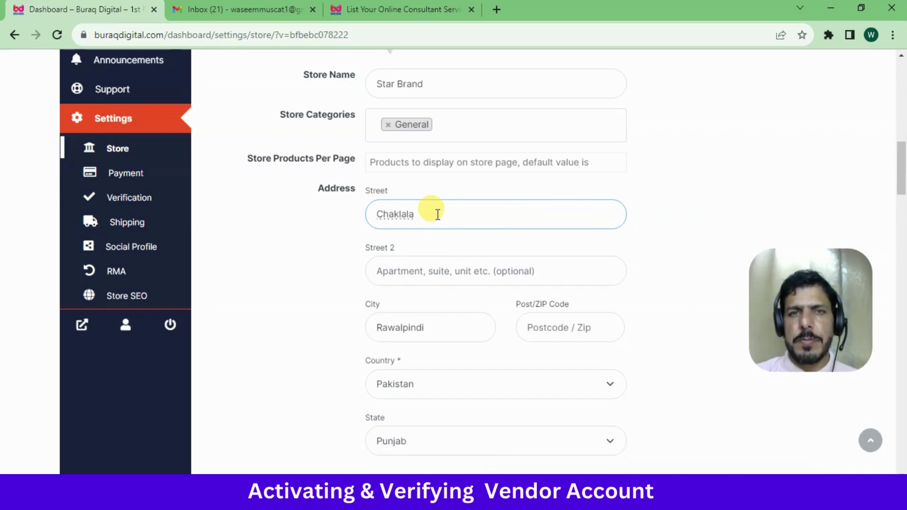
# Fill Street 2 with 'Scheme III' and begin the Post/ZIP code 41000
pyautogui.click(452, 268)
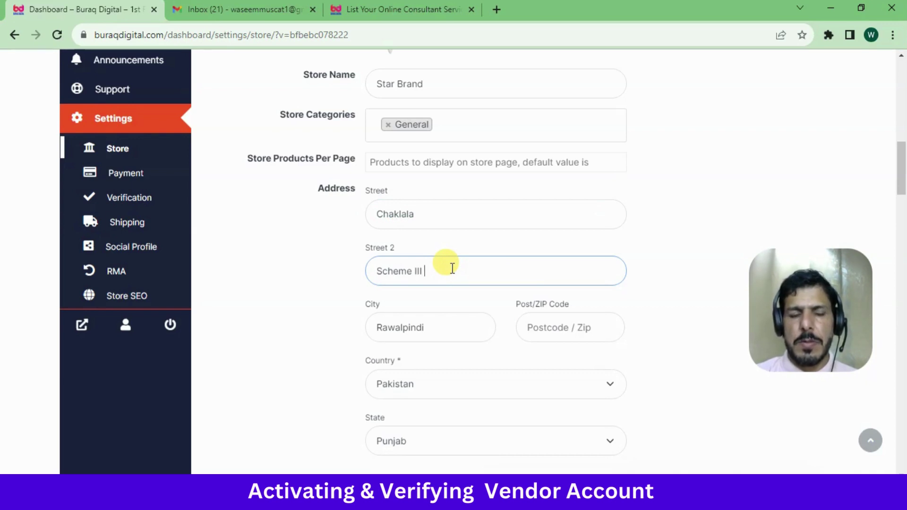
pyautogui.write('Scheme III')
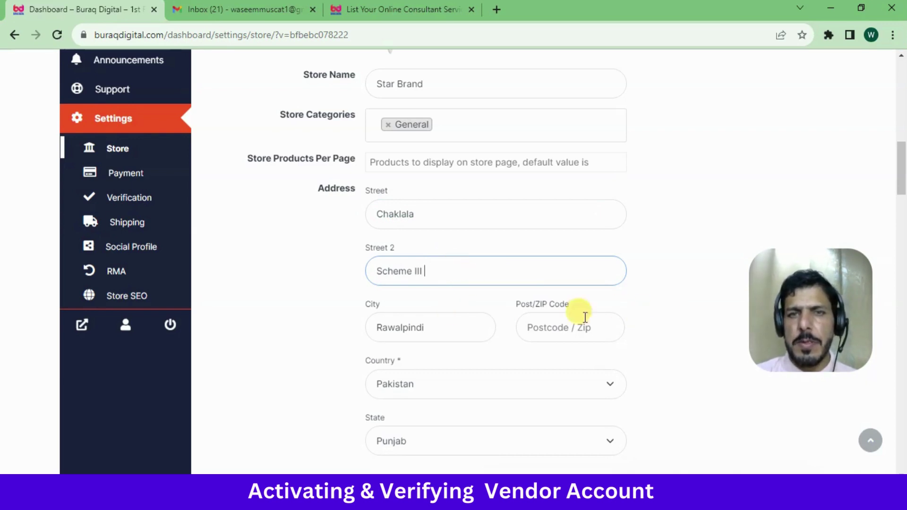
pyautogui.moveTo(901, 158); pyautogui.dragTo(887, 179)
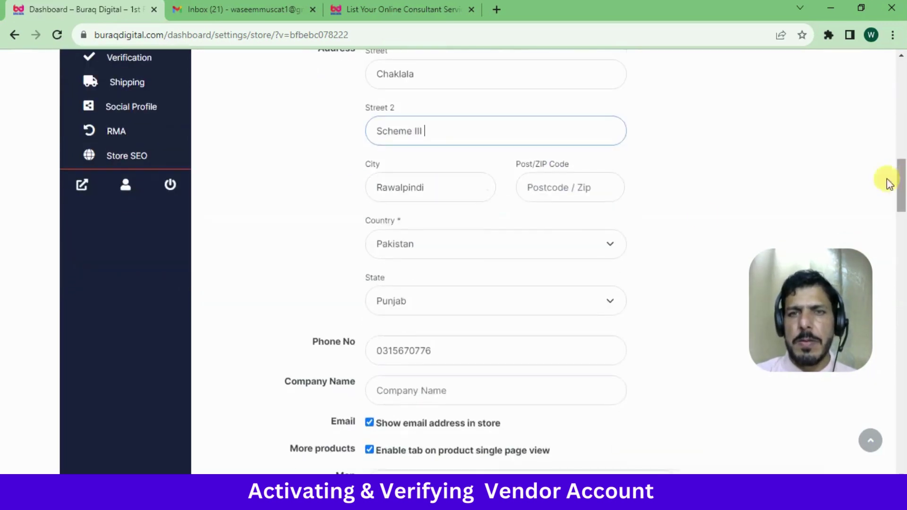
pyautogui.click(541, 194)
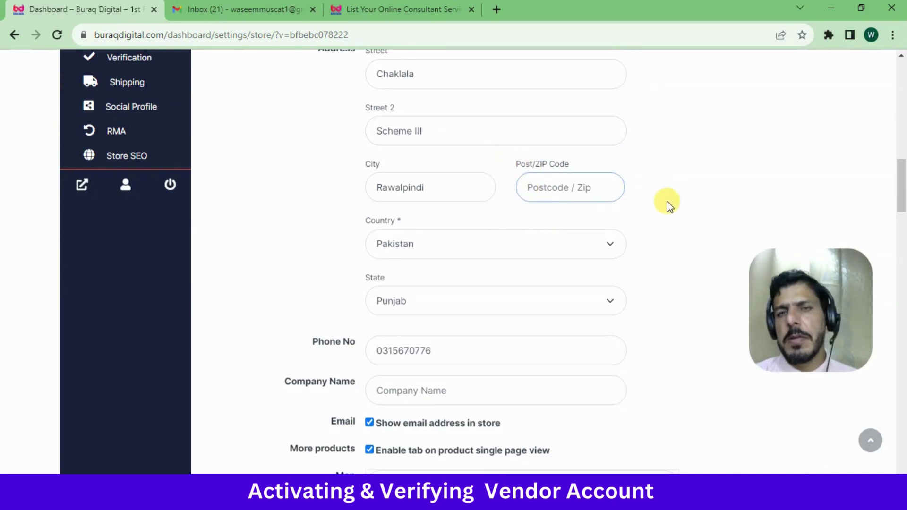
pyautogui.write('41000')
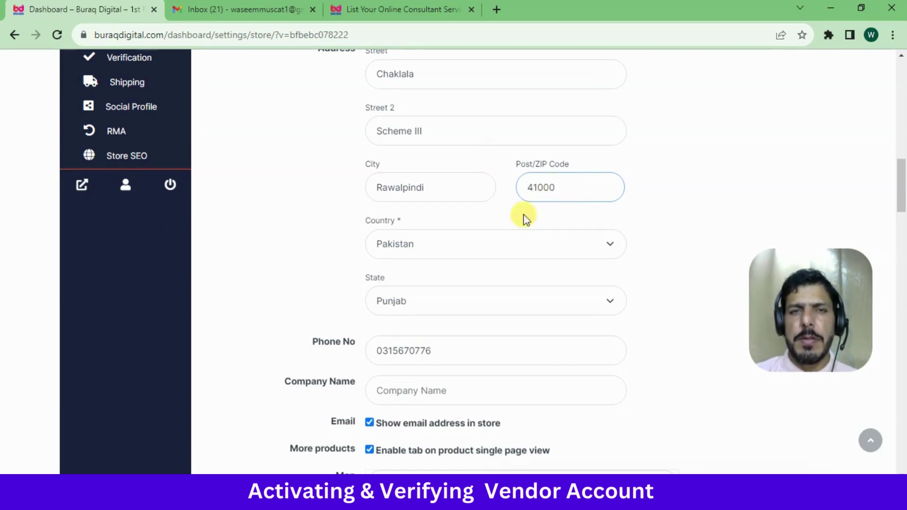
pyautogui.click(449, 246)
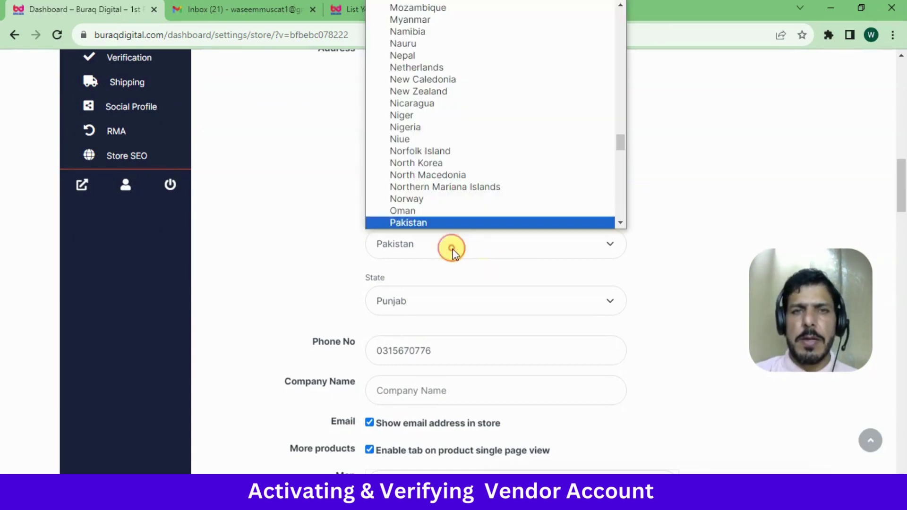
pyautogui.click(429, 247)
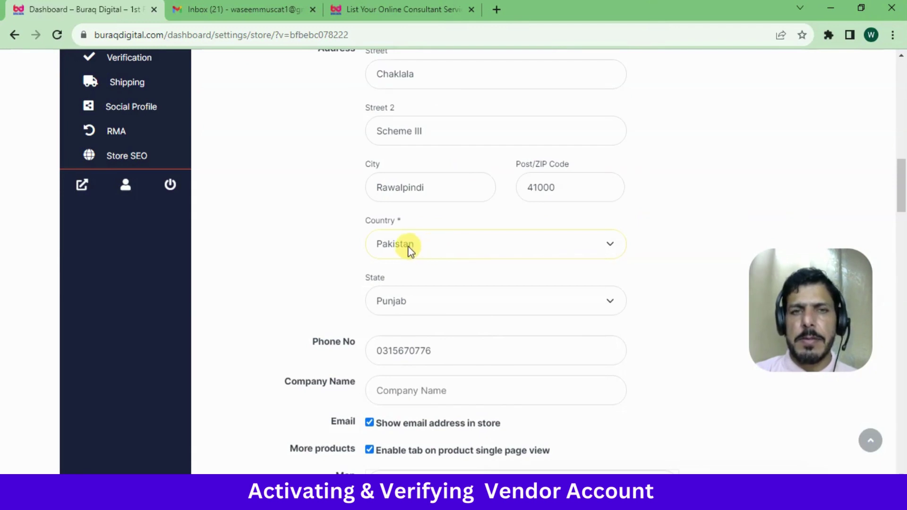
pyautogui.click(443, 303)
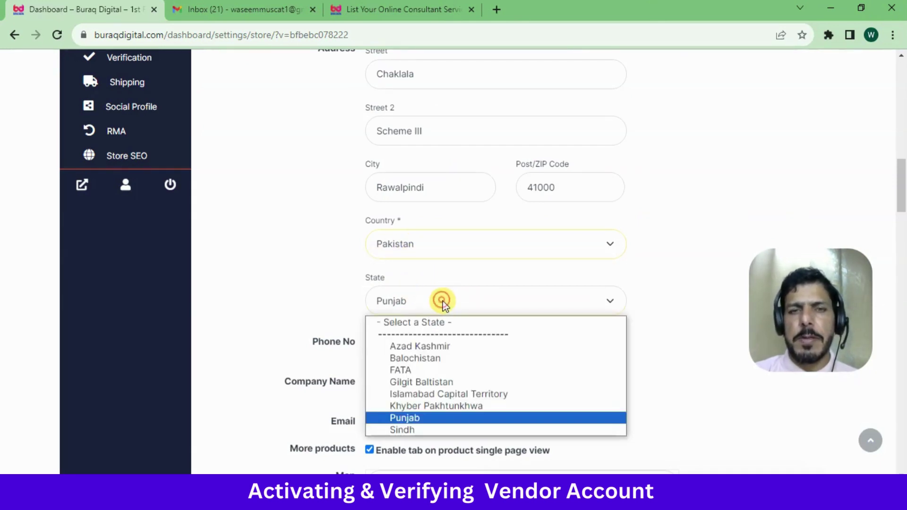
pyautogui.click(340, 296)
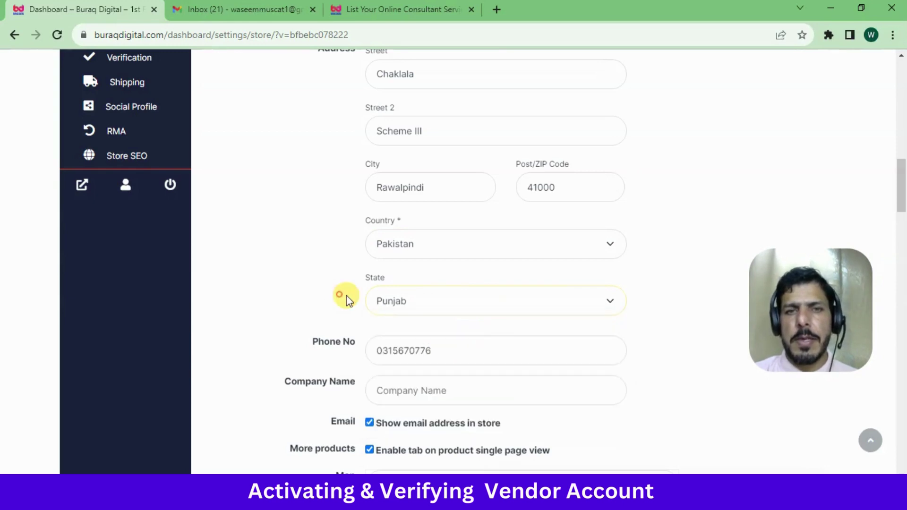
pyautogui.click(392, 302)
pyautogui.click(296, 259)
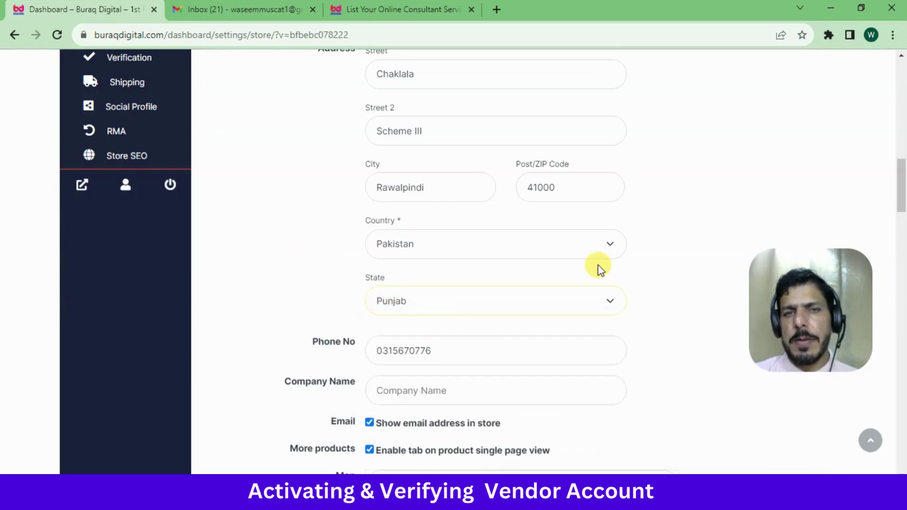
# Replace the old store phone number with the new contact number
pyautogui.scroll(-2, 900, 179)
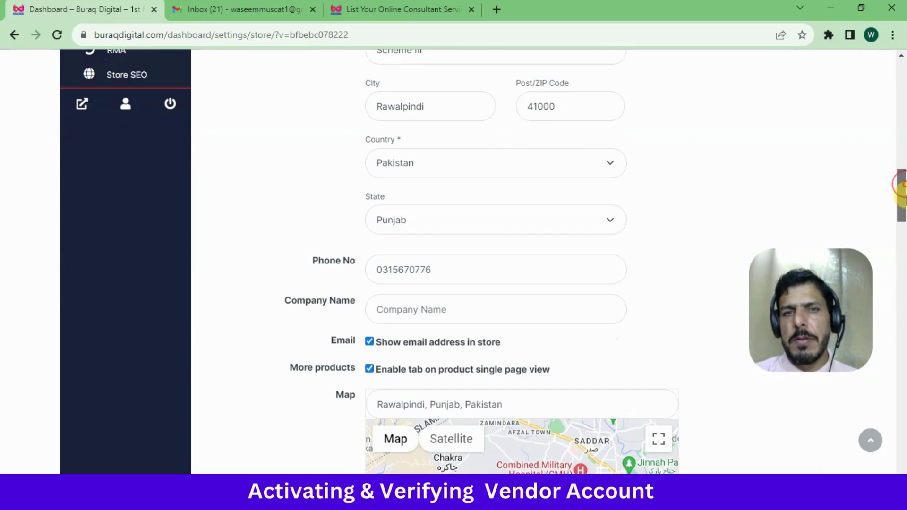
pyautogui.doubleClick(620, 269)
pyautogui.press('BackSpace')
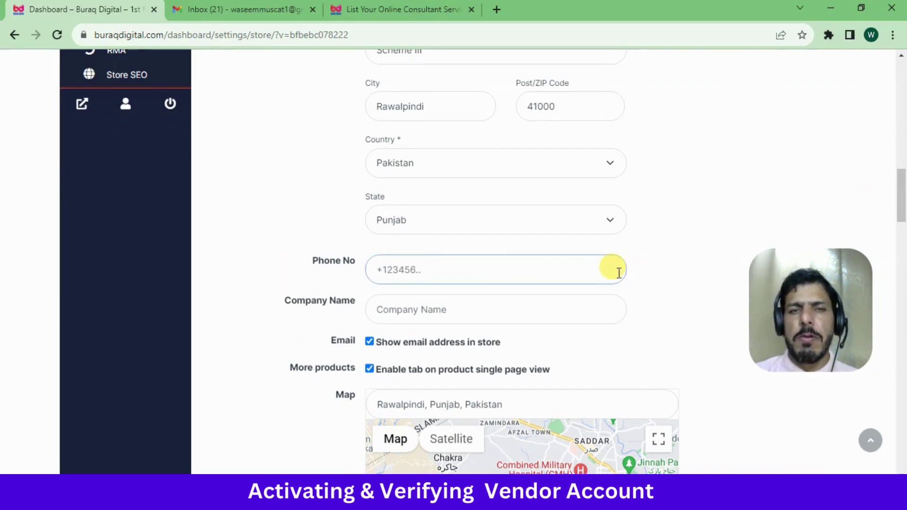
pyautogui.write('030012345670')
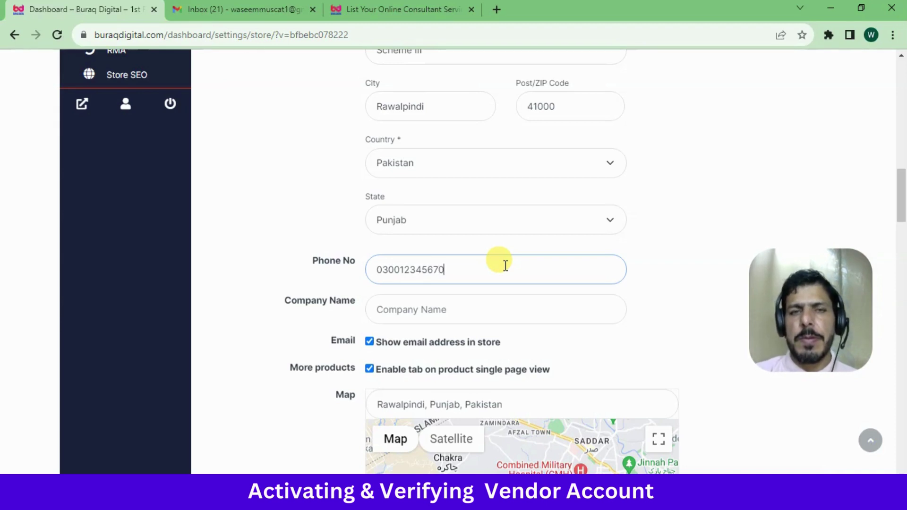
pyautogui.click(659, 318)
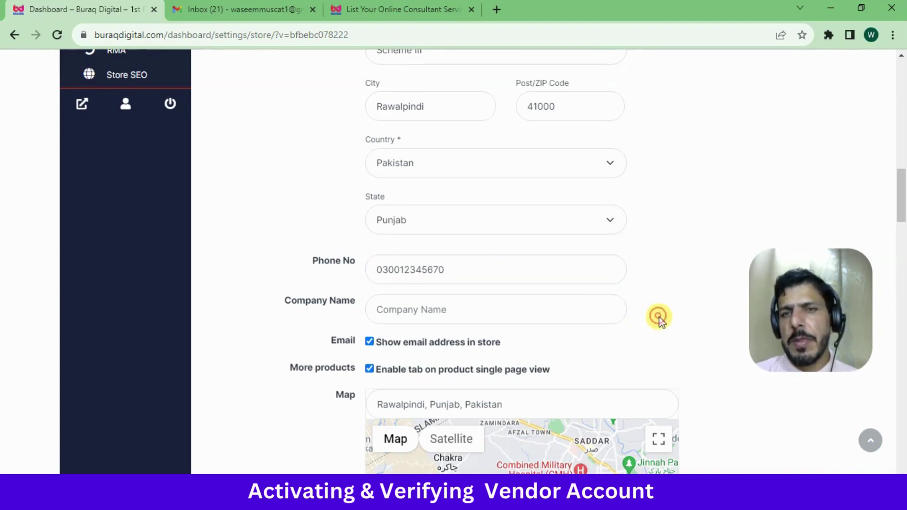
pyautogui.click(444, 310)
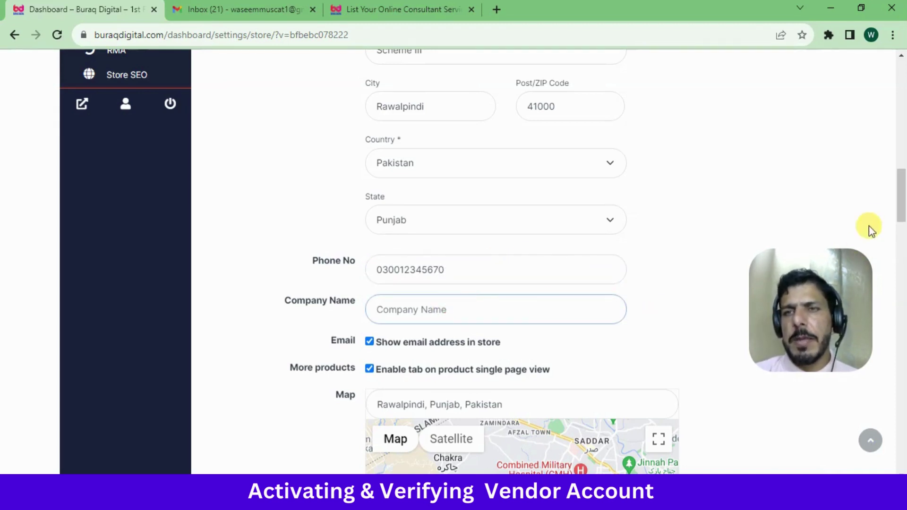
pyautogui.moveTo(901, 210); pyautogui.dragTo(902, 229)
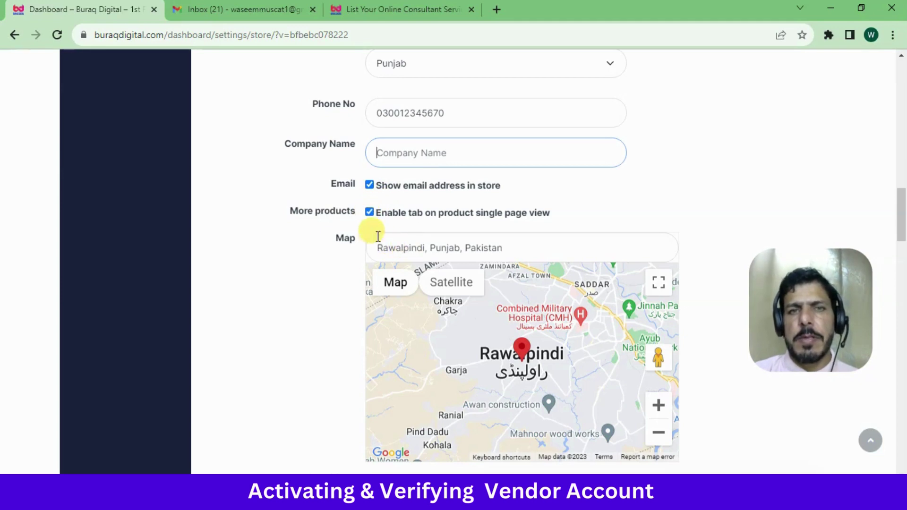
# Enter 'CHaklala' in the map location, pick Chaklala Cantt., and drag the marker
pyautogui.click(453, 242)
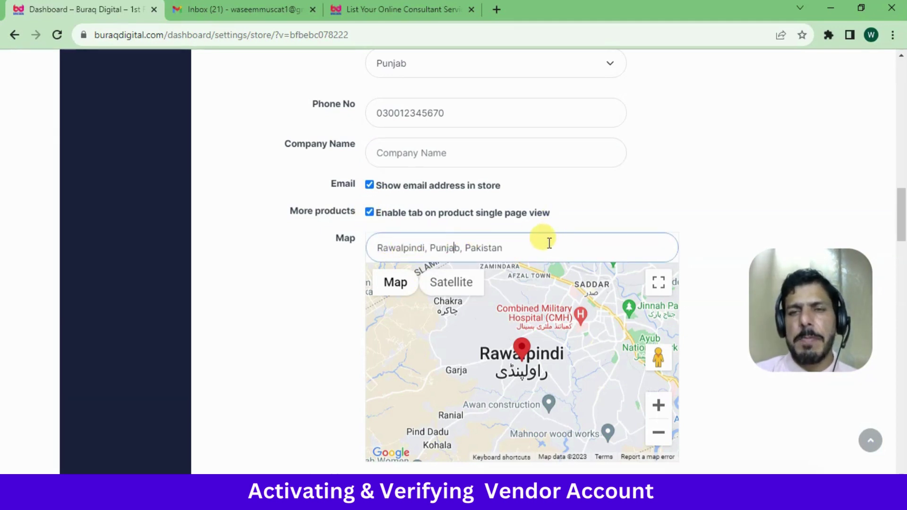
pyautogui.click(278, 309)
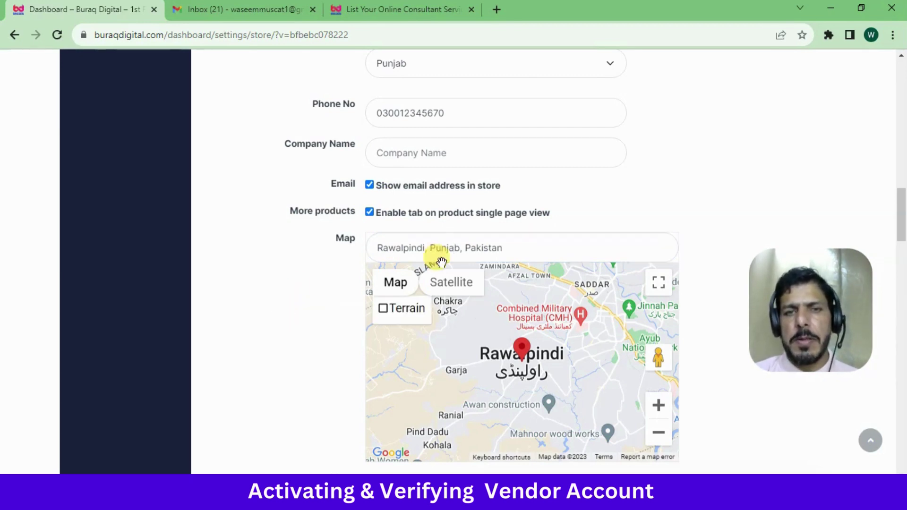
pyautogui.click(380, 250)
pyautogui.write('CHak')
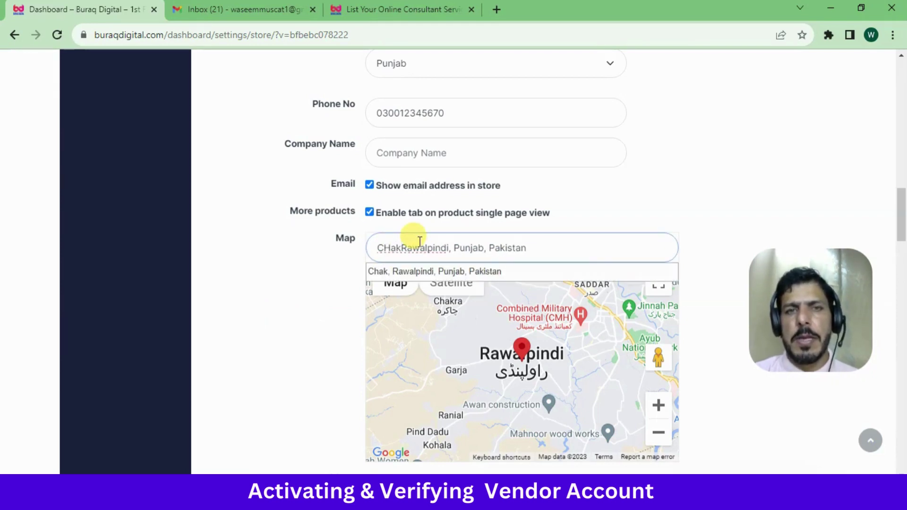
pyautogui.write('lala')
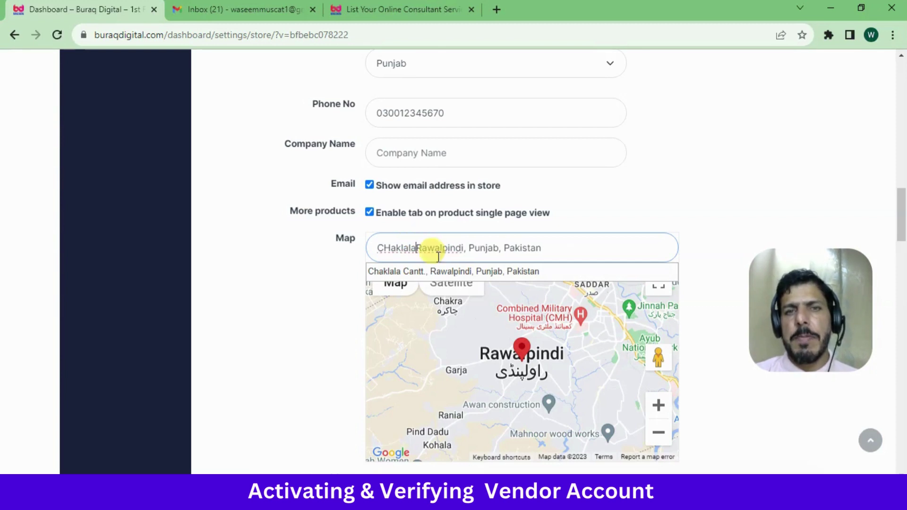
pyautogui.click(461, 273)
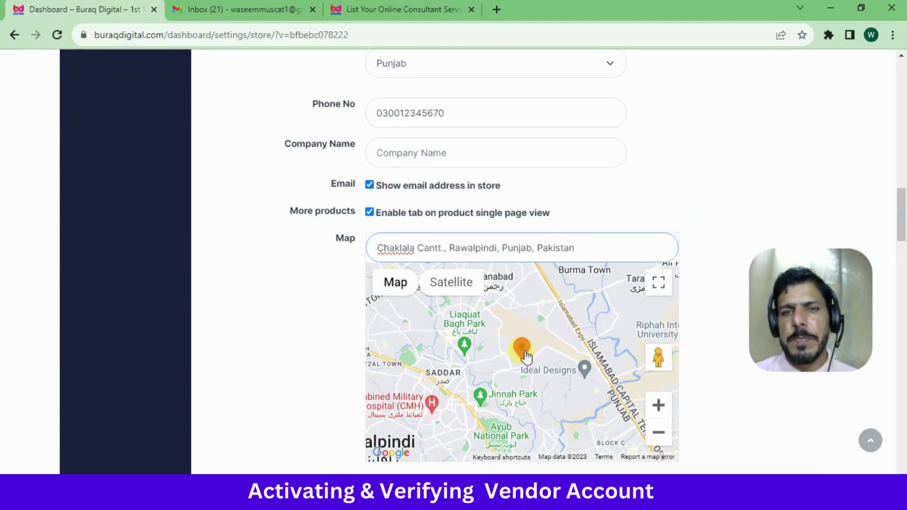
pyautogui.moveTo(524, 353); pyautogui.dragTo(498, 416)
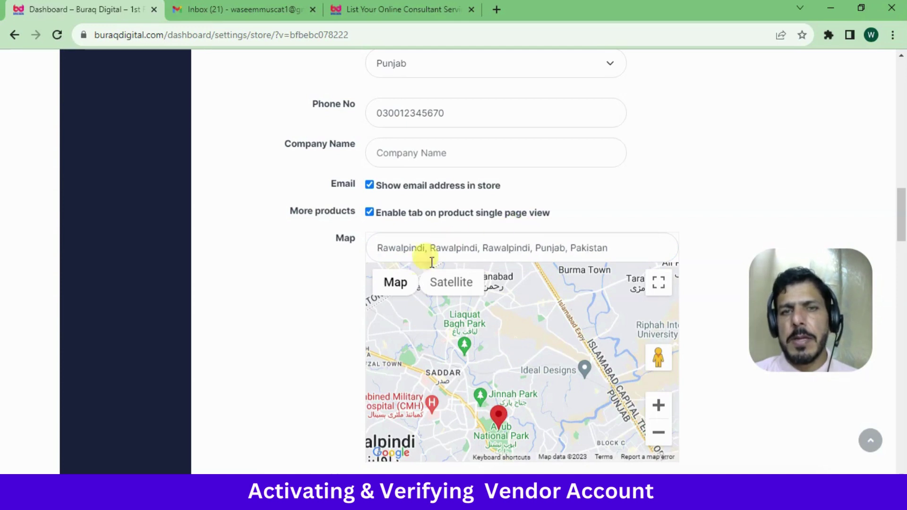
# Replace the whole map address with 'Ch' and choose Chaklala Cantt., Rawalpindi, Punjab, Pakistan
pyautogui.moveTo(403, 267)
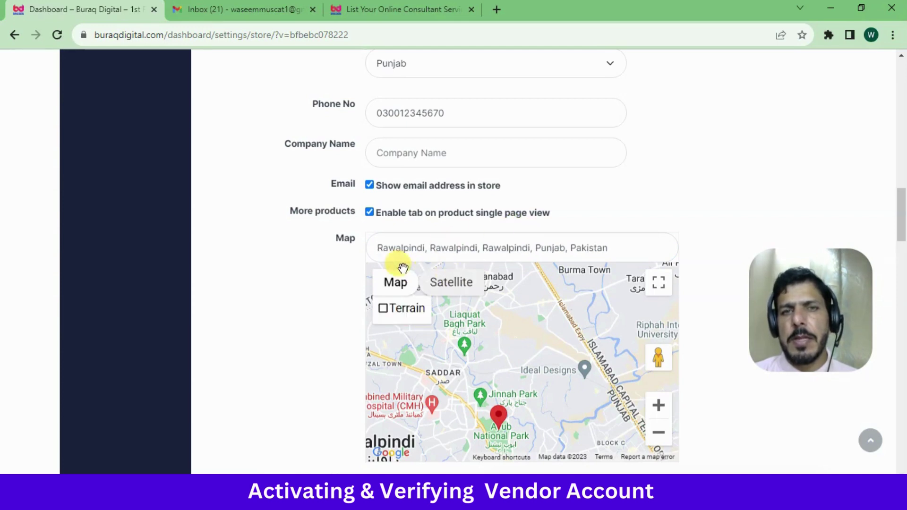
pyautogui.tripleClick(476, 243)
pyautogui.click(328, 304)
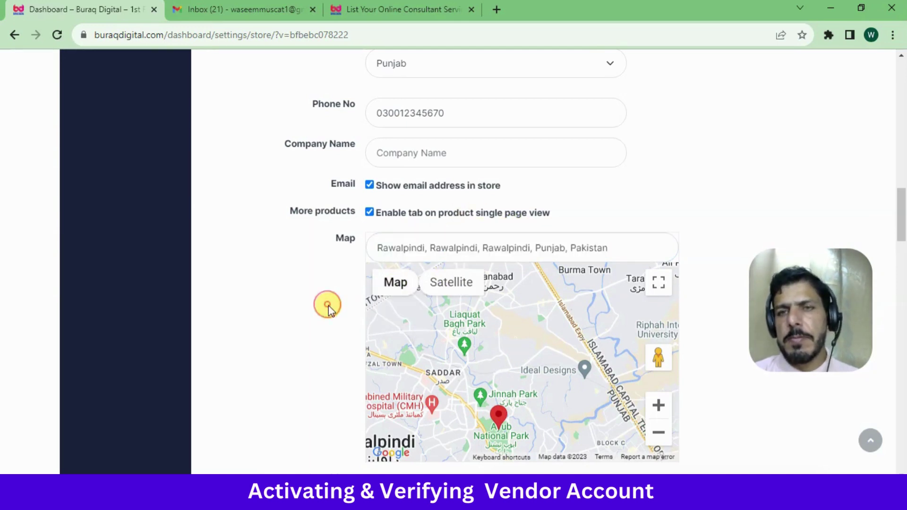
pyautogui.moveTo(396, 286)
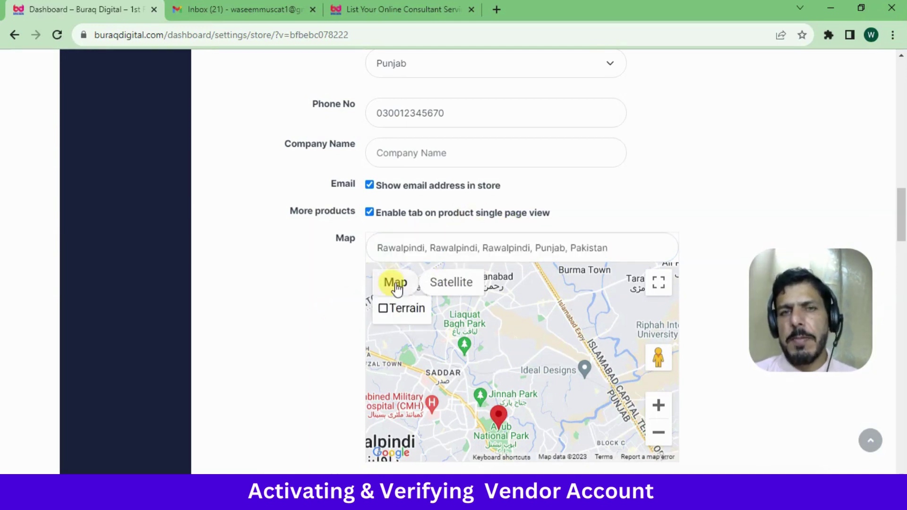
pyautogui.click(427, 243)
pyautogui.hotkey('ctrl', 'a')
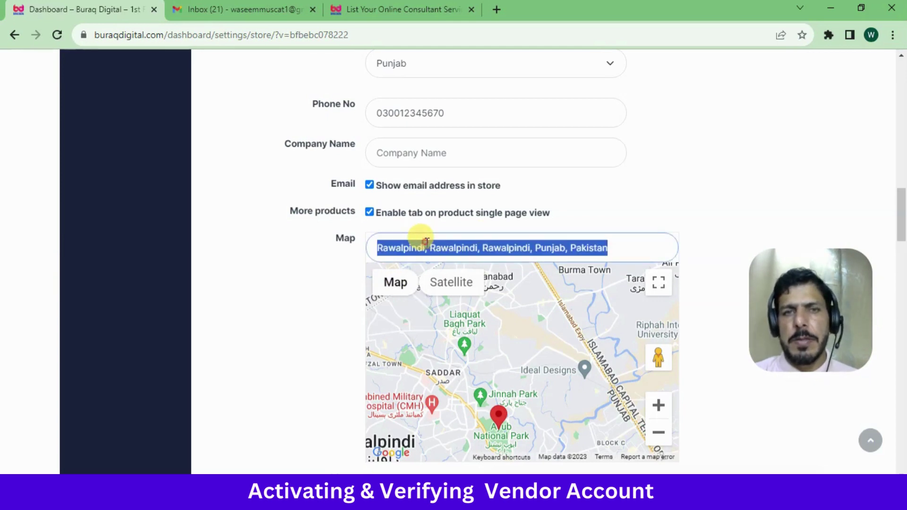
pyautogui.write('Chaklala')
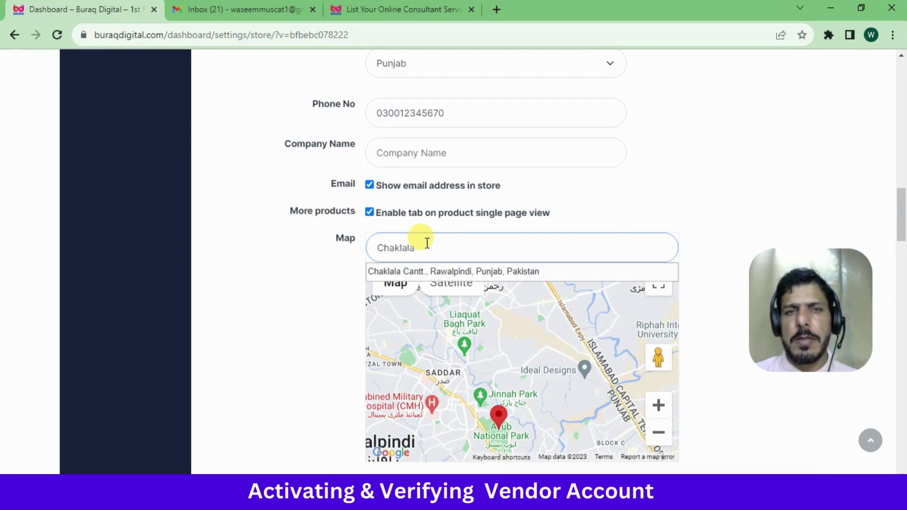
pyautogui.click(451, 274)
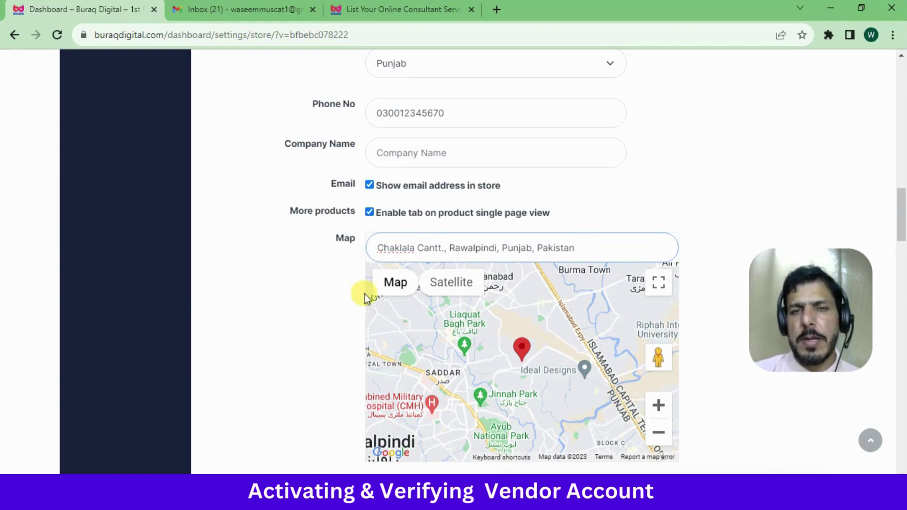
pyautogui.click(324, 306)
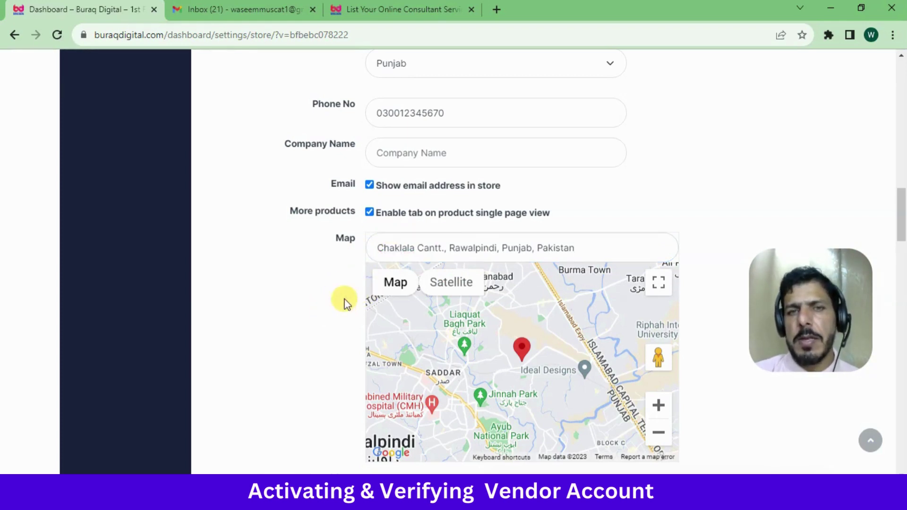
# Switch the map to Satellite imagery and back to the road map
pyautogui.click(451, 283)
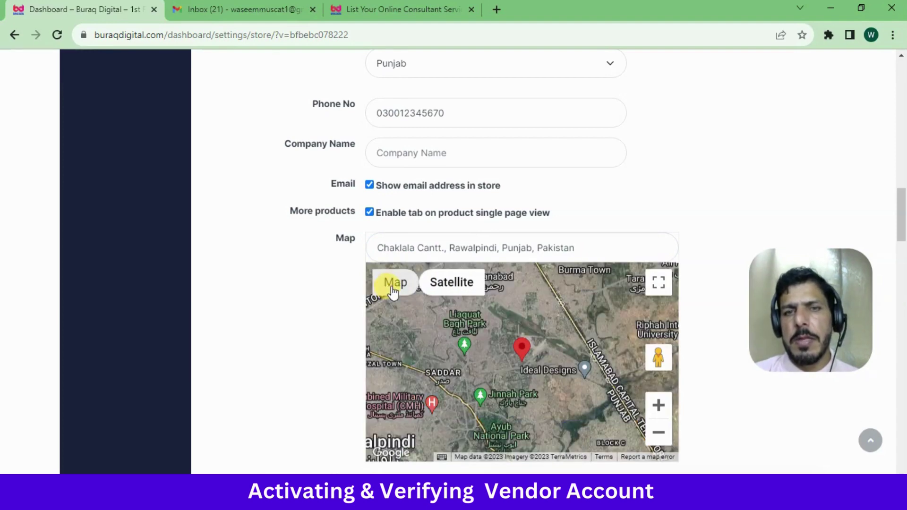
pyautogui.click(394, 286)
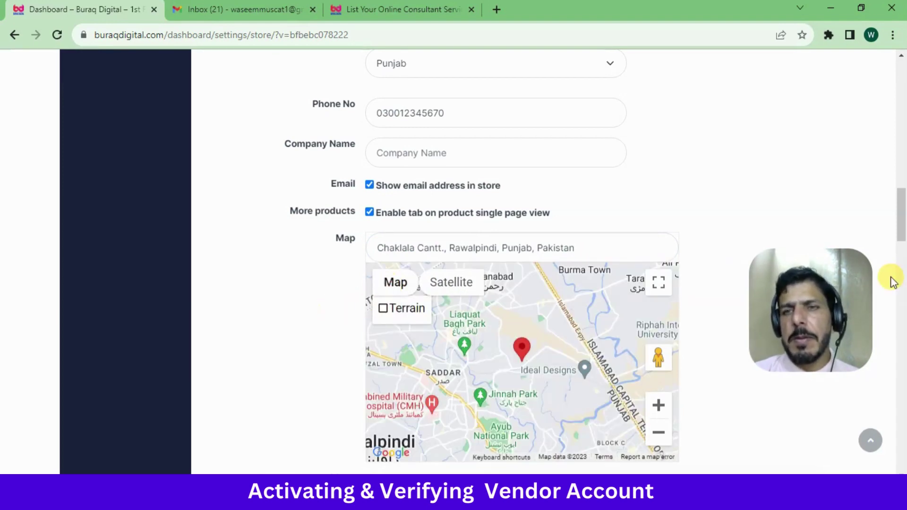
pyautogui.moveTo(902, 239); pyautogui.dragTo(903, 272)
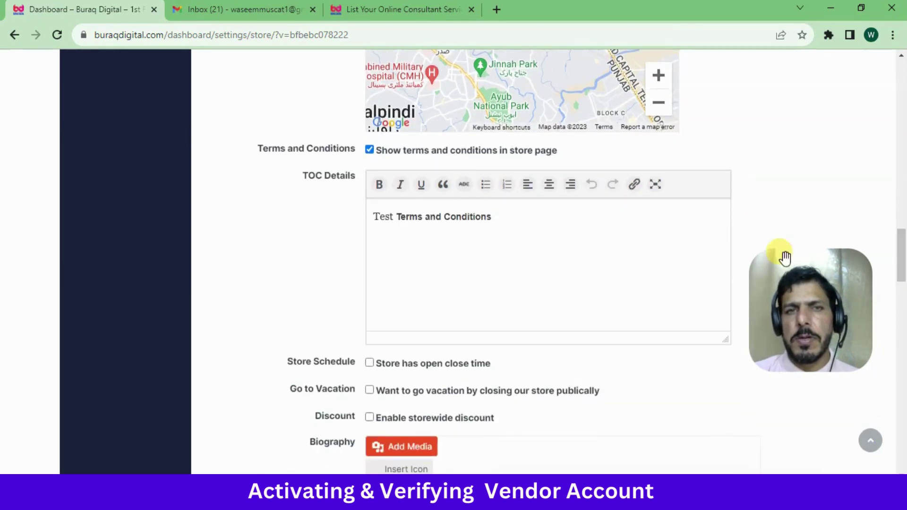
# Tick 'Store has open close time' below the terms and conditions editor
pyautogui.tripleClick(475, 216)
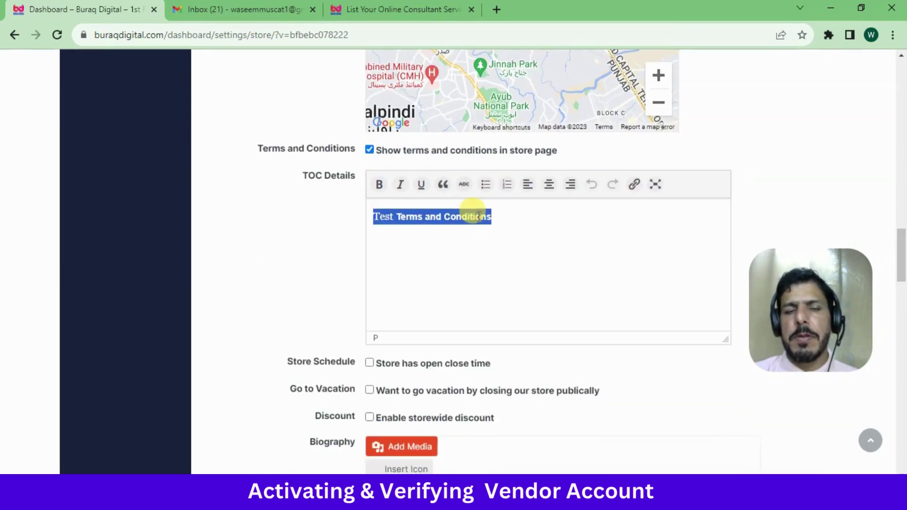
pyautogui.click(313, 238)
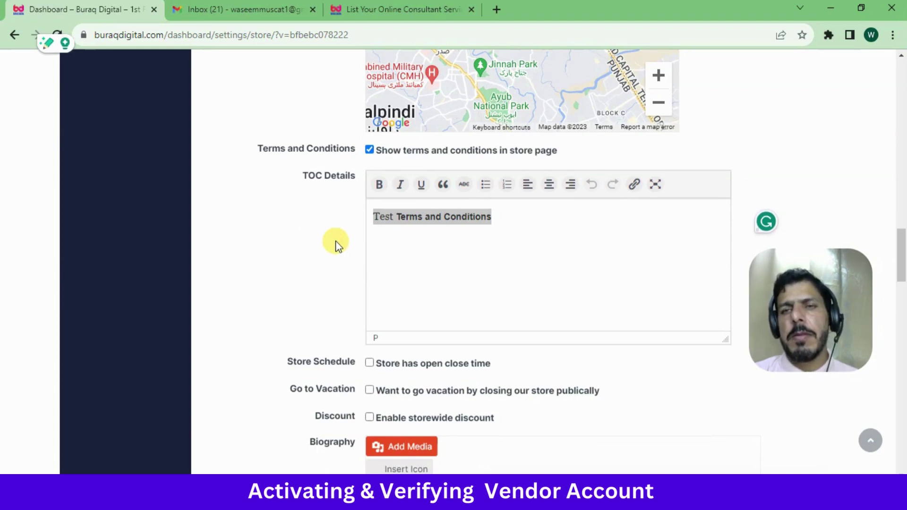
pyautogui.click(448, 216)
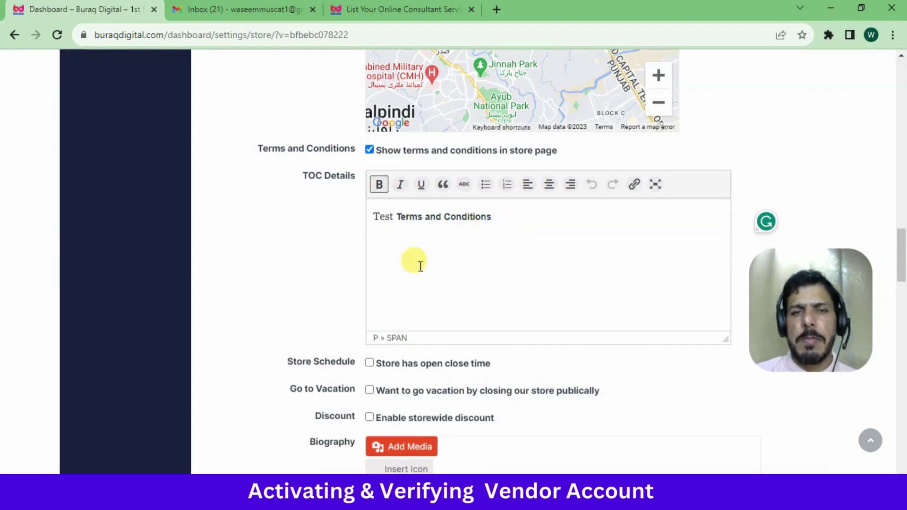
pyautogui.click(425, 282)
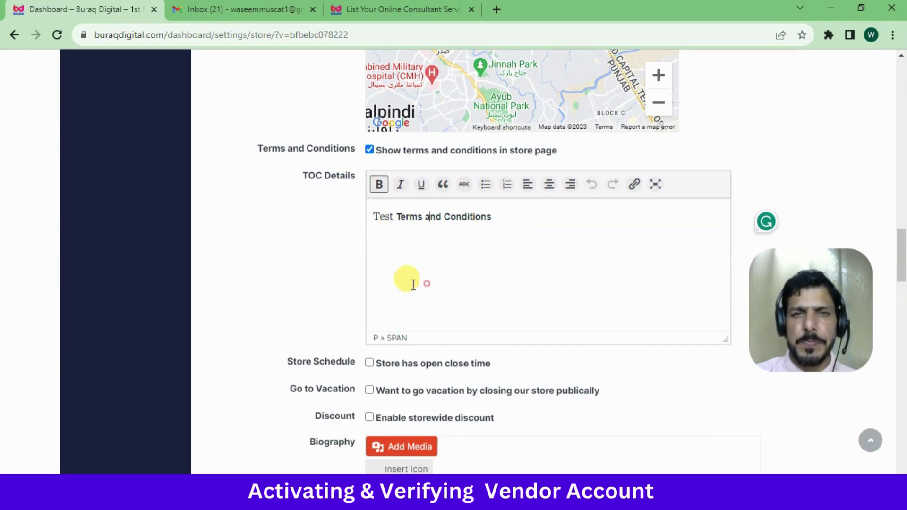
pyautogui.moveTo(902, 259); pyautogui.dragTo(903, 270)
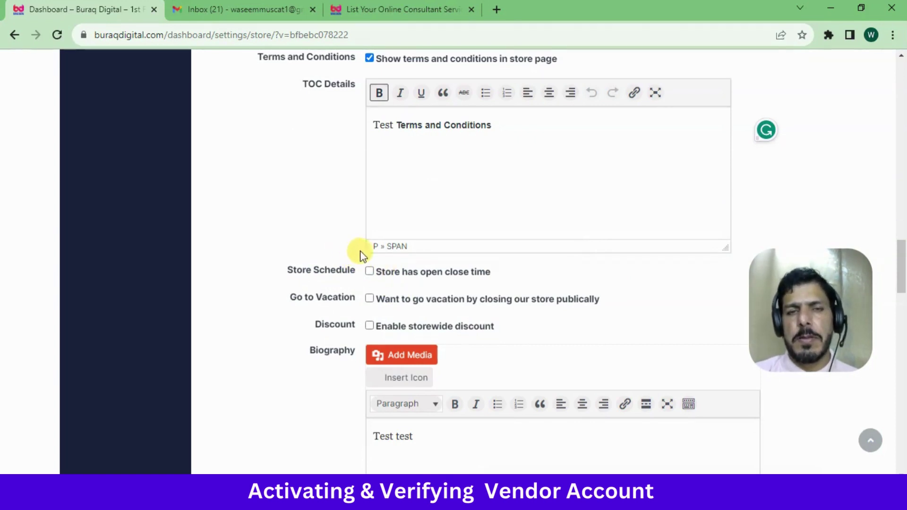
pyautogui.click(375, 271)
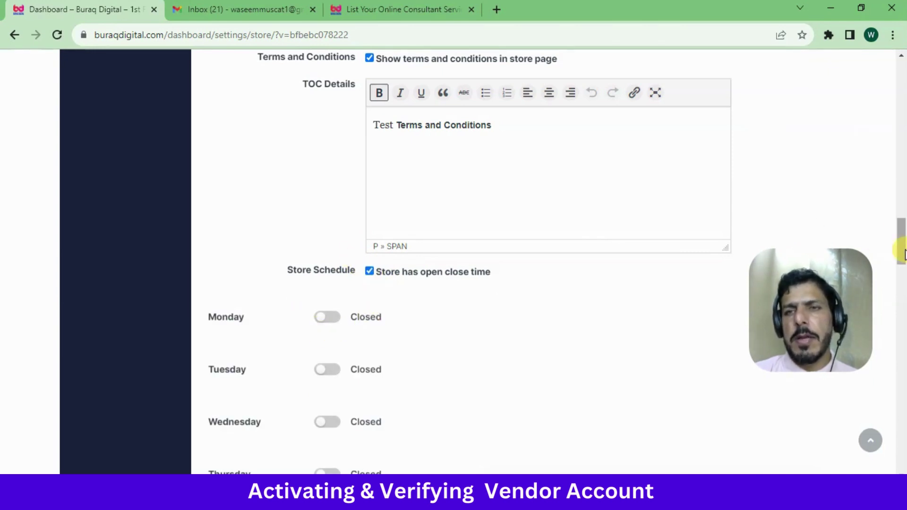
# Try opening the store on Monday from 7:00 am to 7:00 pm
pyautogui.scroll(-2, 897, 232)
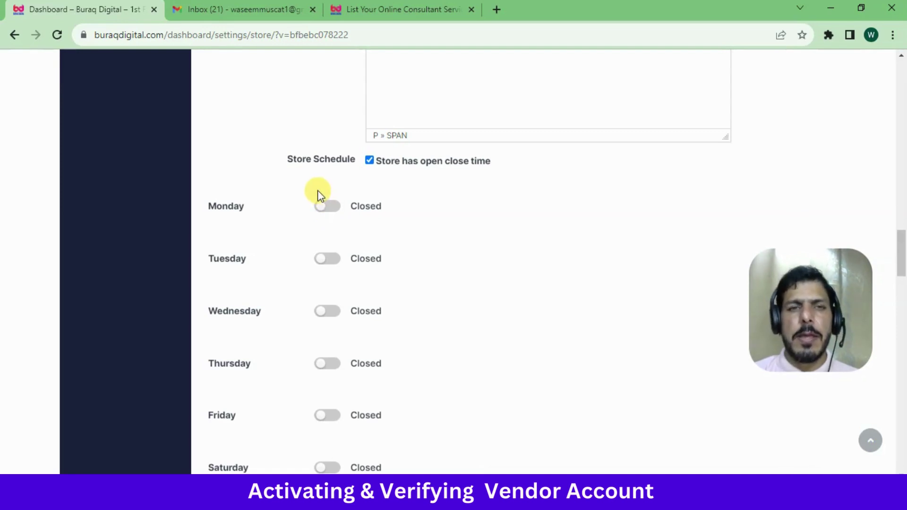
pyautogui.click(322, 206)
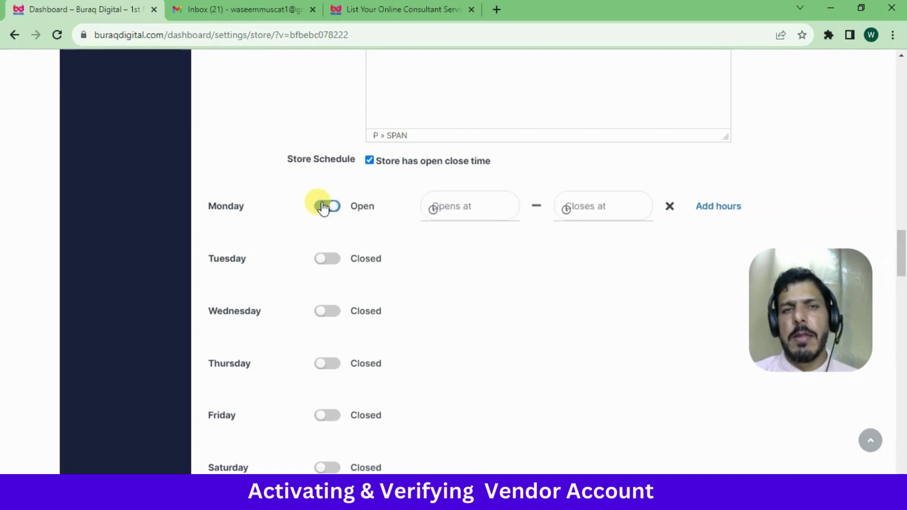
pyautogui.click(478, 211)
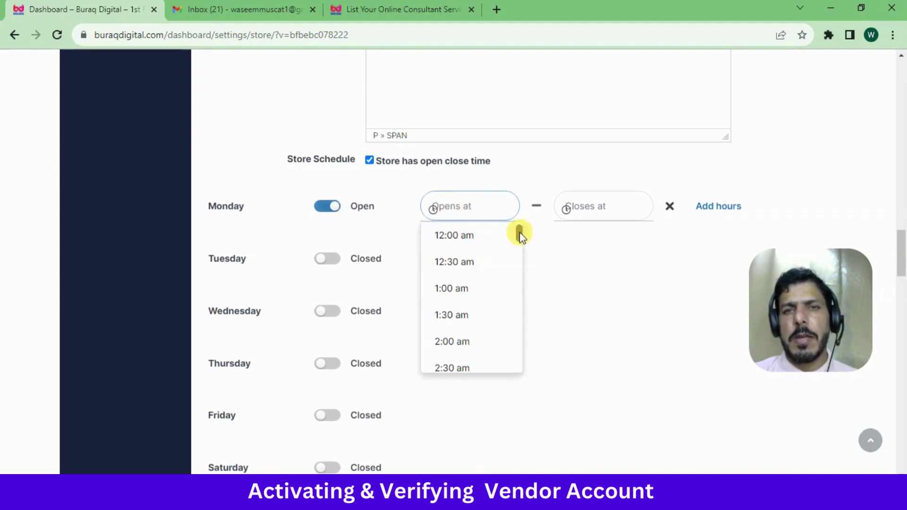
pyautogui.moveTo(519, 235); pyautogui.dragTo(520, 268)
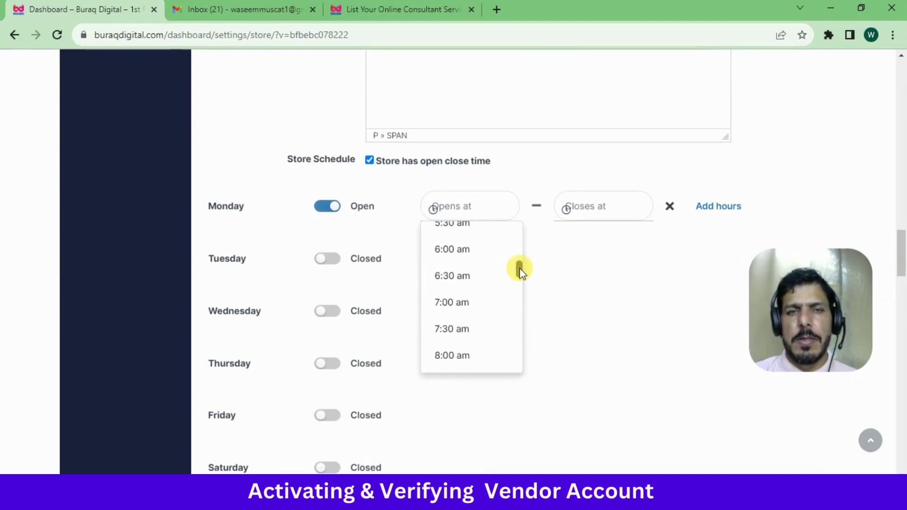
pyautogui.click(472, 297)
pyautogui.click(607, 209)
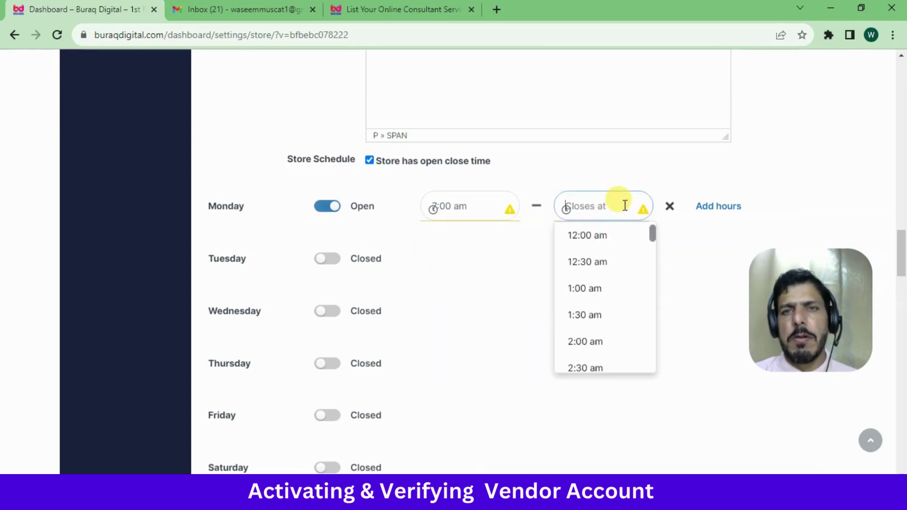
pyautogui.moveTo(655, 239); pyautogui.dragTo(657, 274)
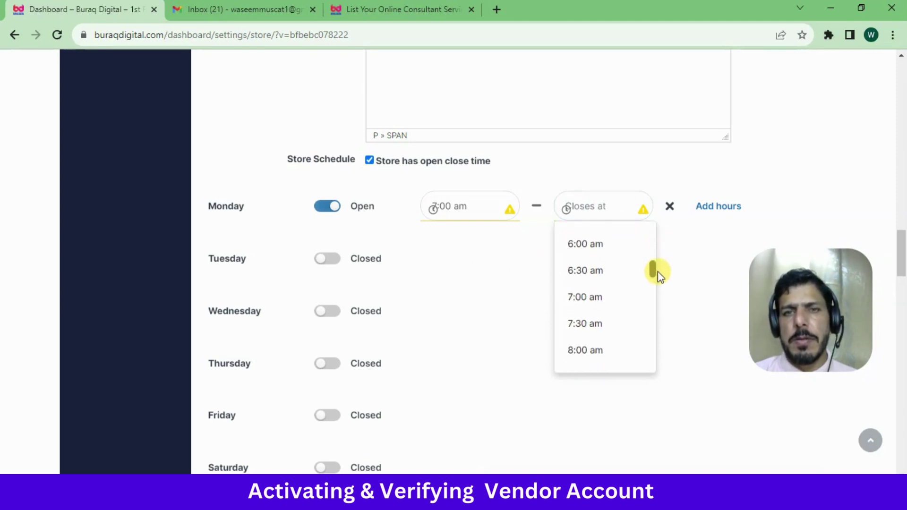
pyautogui.moveTo(654, 270); pyautogui.dragTo(667, 340)
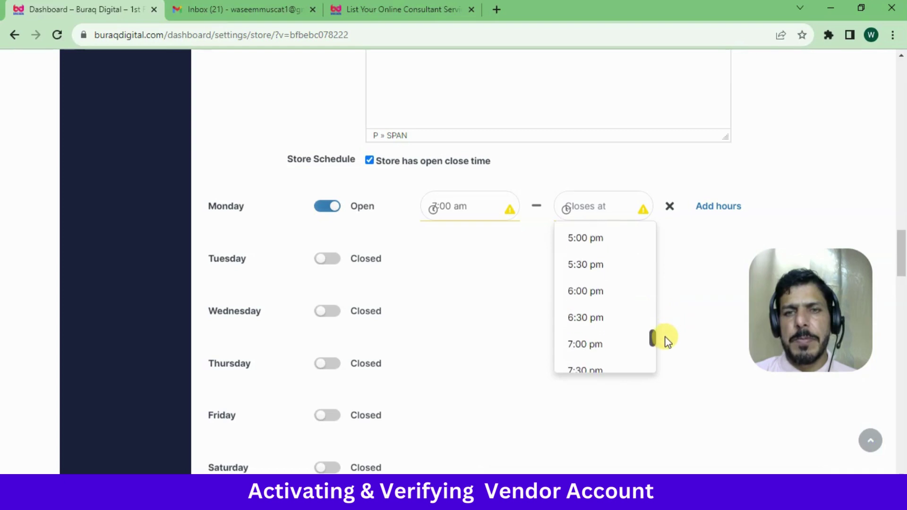
pyautogui.click(617, 343)
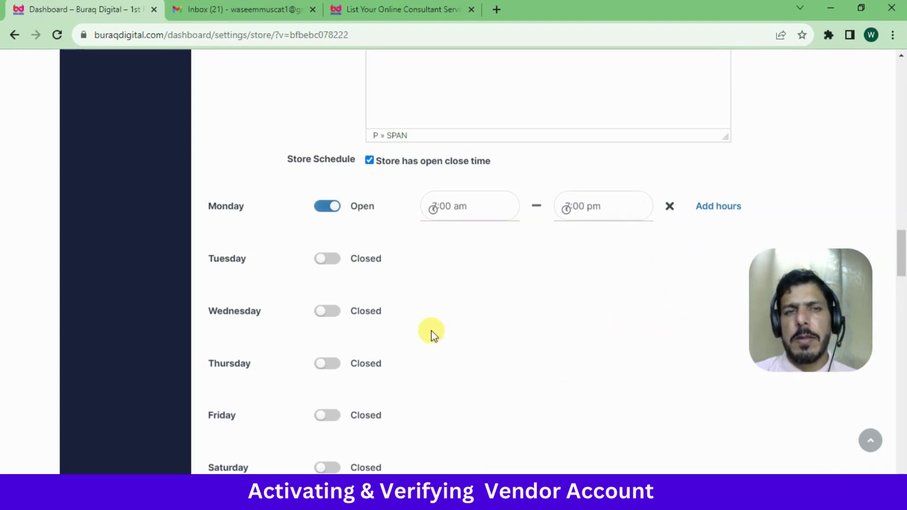
# Reset Friday, Sunday, Saturday and Monday to Closed, then untick 'Store has open close time'
pyautogui.scroll(-5, 903, 231)
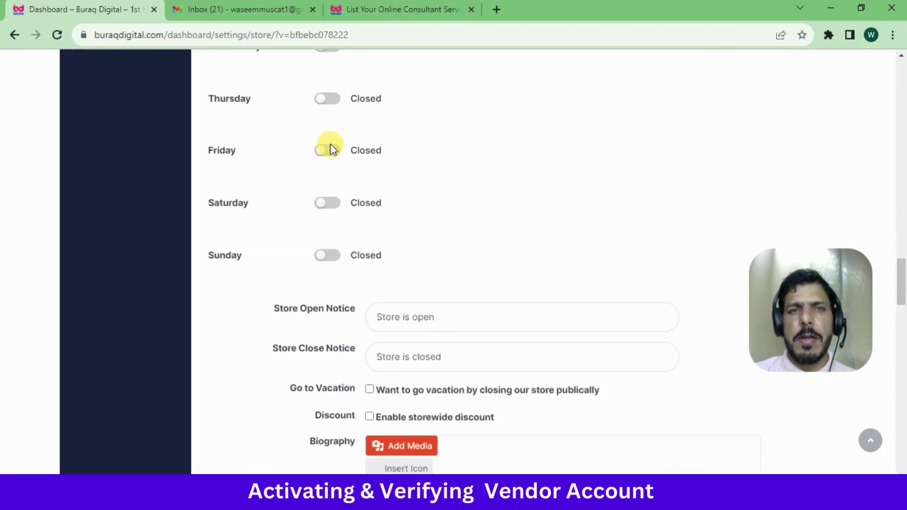
pyautogui.click(328, 150)
pyautogui.click(328, 150)
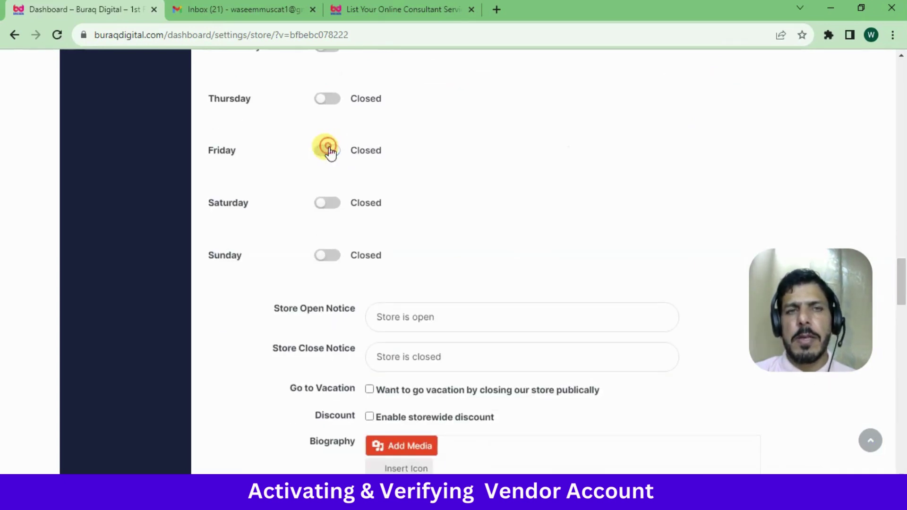
pyautogui.click(329, 255)
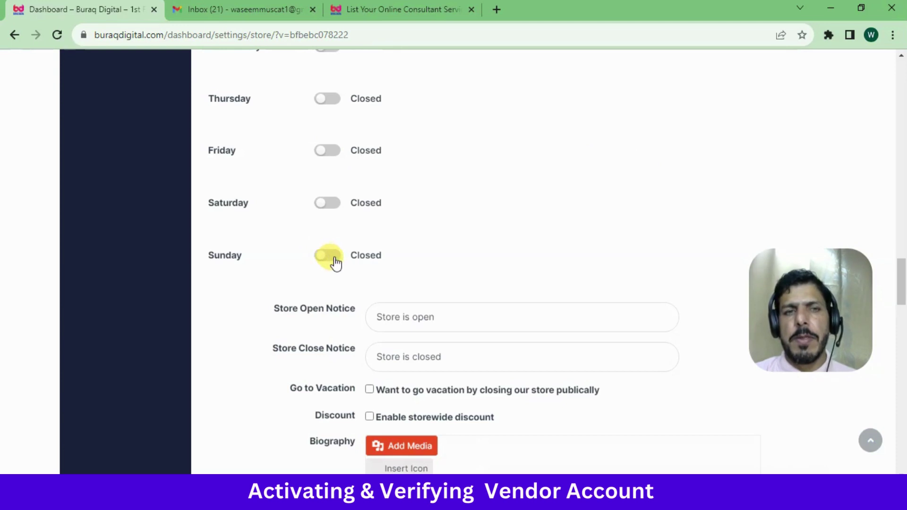
pyautogui.click(334, 259)
pyautogui.click(330, 204)
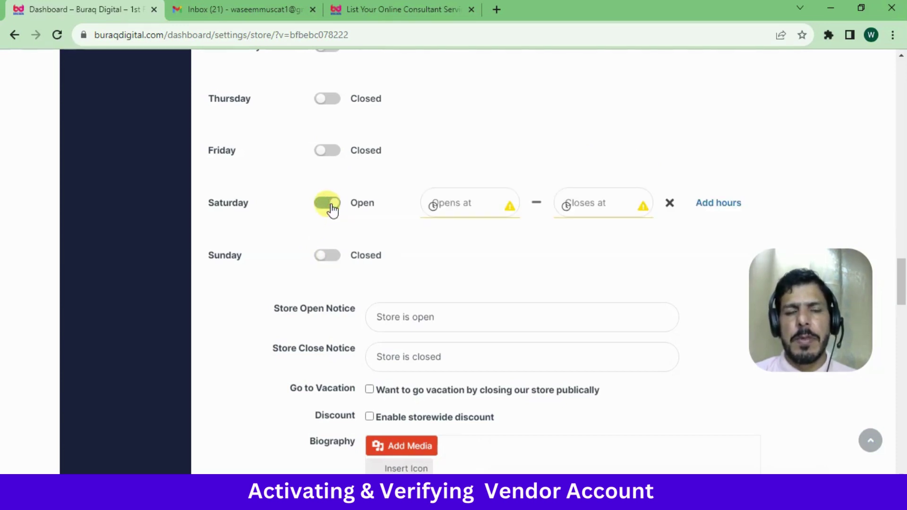
pyautogui.click(331, 204)
pyautogui.moveTo(901, 306); pyautogui.dragTo(902, 273)
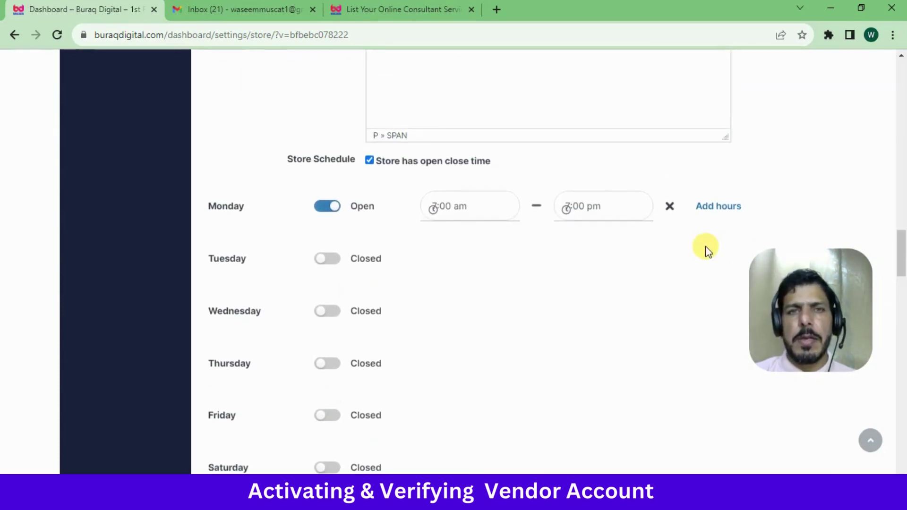
pyautogui.click(329, 204)
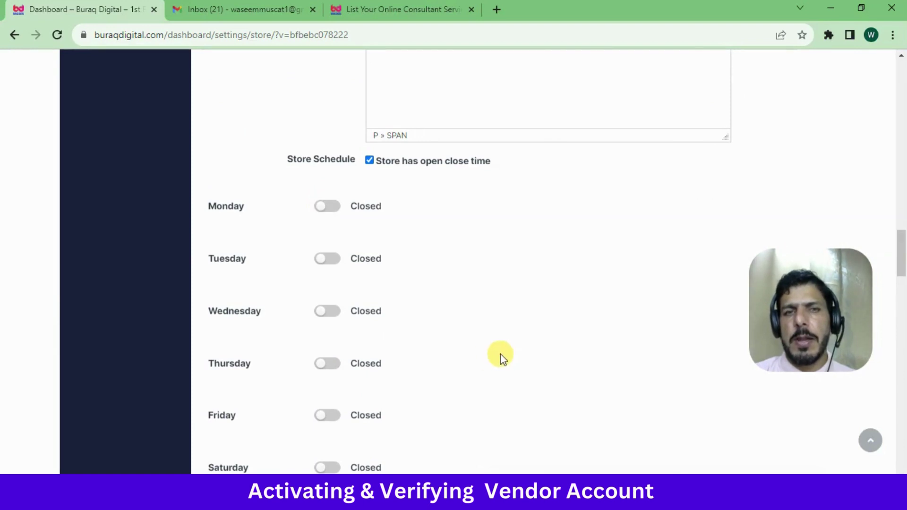
pyautogui.moveTo(903, 266)
pyautogui.mouseDown()
pyautogui.moveTo(903, 289)
pyautogui.moveTo(902, 272)
pyautogui.mouseUp()
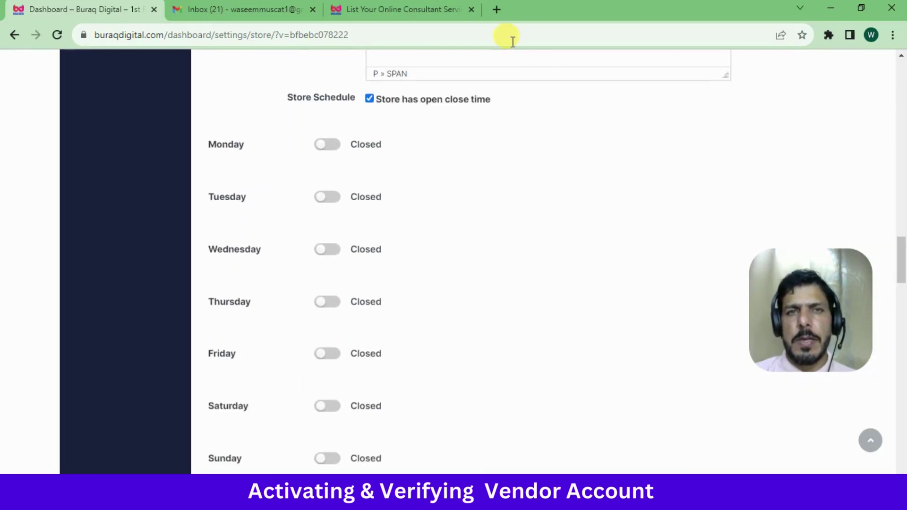
pyautogui.click(369, 98)
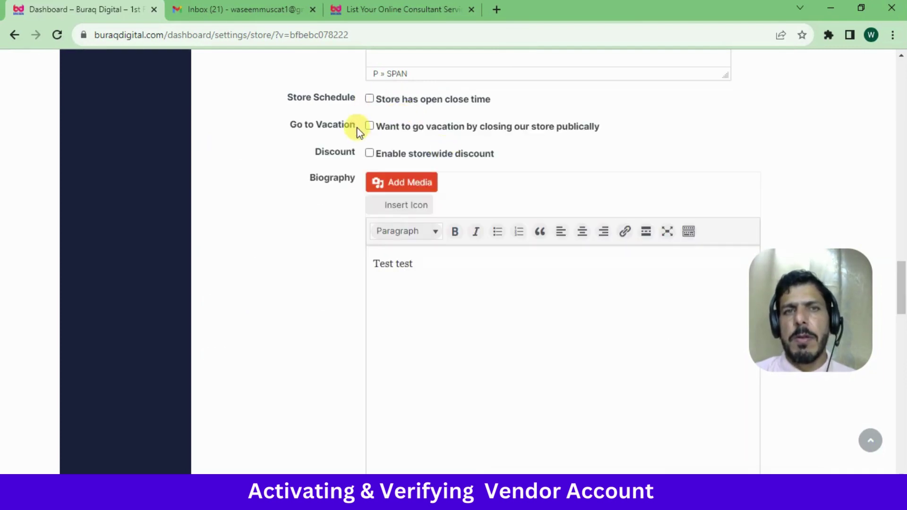
# Turn vacation mode on, preview the date range calendar and pick the instant closing style
pyautogui.click(367, 126)
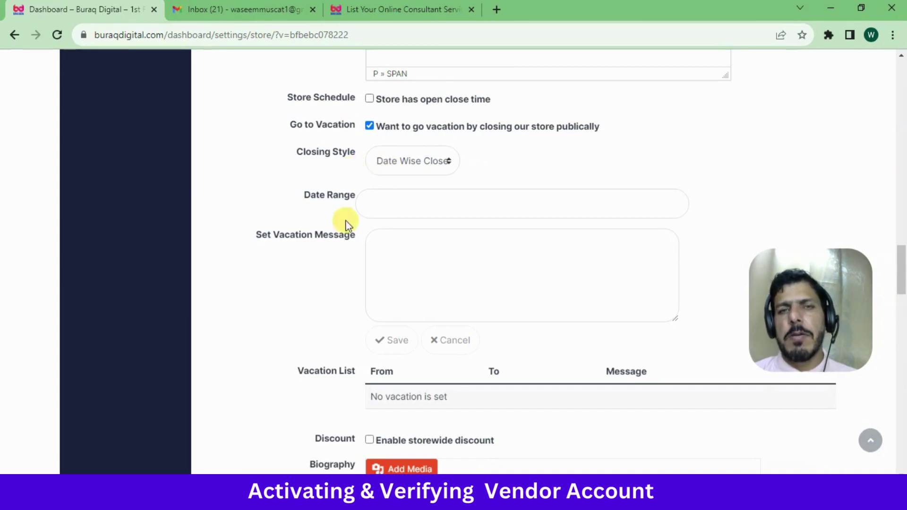
pyautogui.click(381, 205)
pyautogui.click(279, 188)
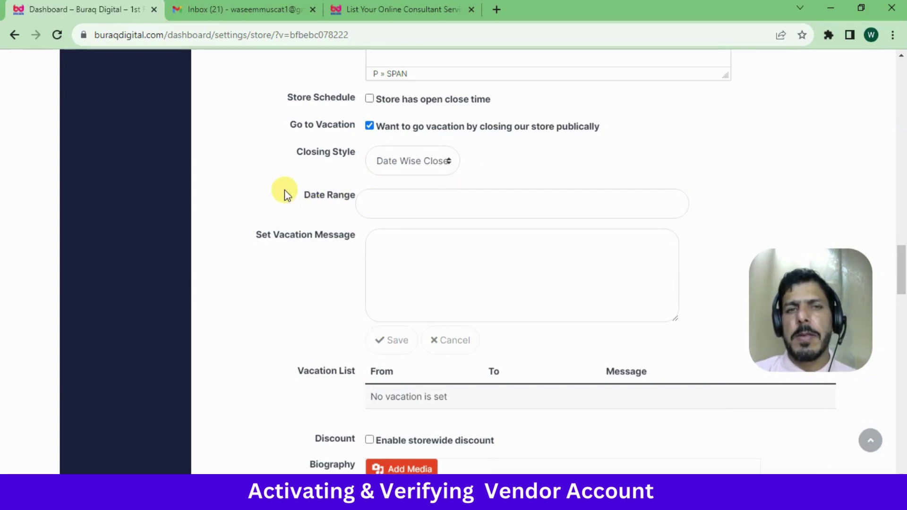
pyautogui.click(420, 171)
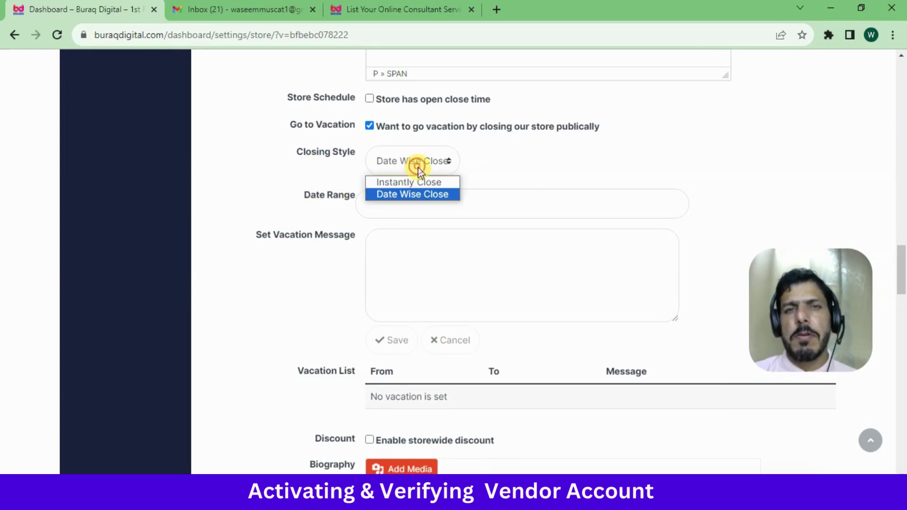
pyautogui.click(395, 181)
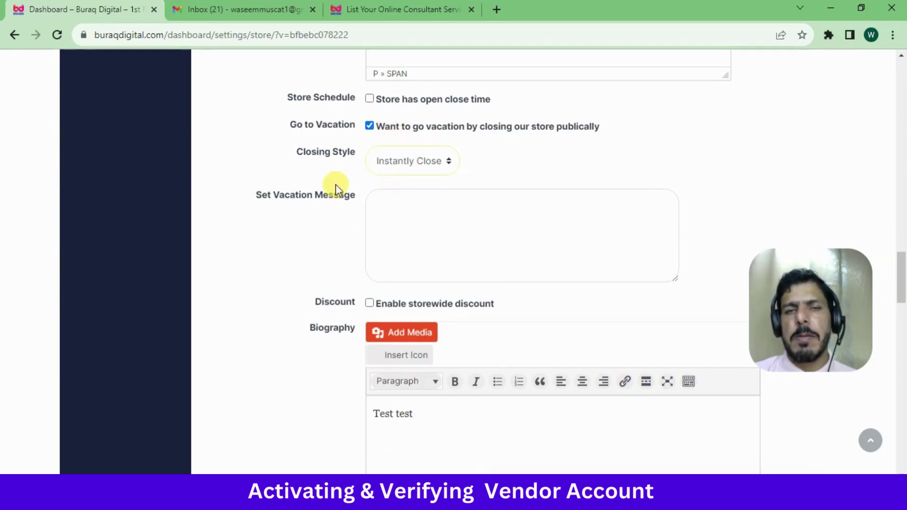
# Try date-wise closing with its vacation date calendar, then switch vacation mode off
pyautogui.click(370, 126)
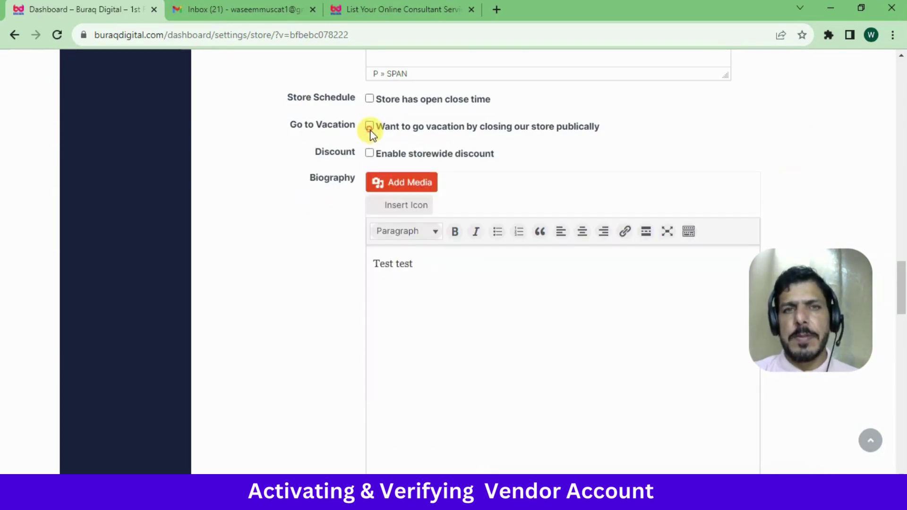
pyautogui.click(369, 126)
pyautogui.click(388, 161)
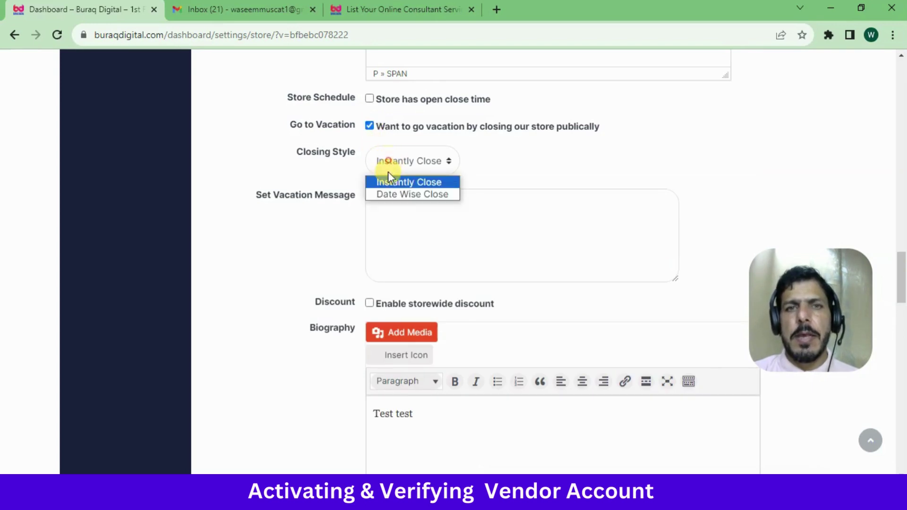
pyautogui.click(399, 194)
pyautogui.click(397, 207)
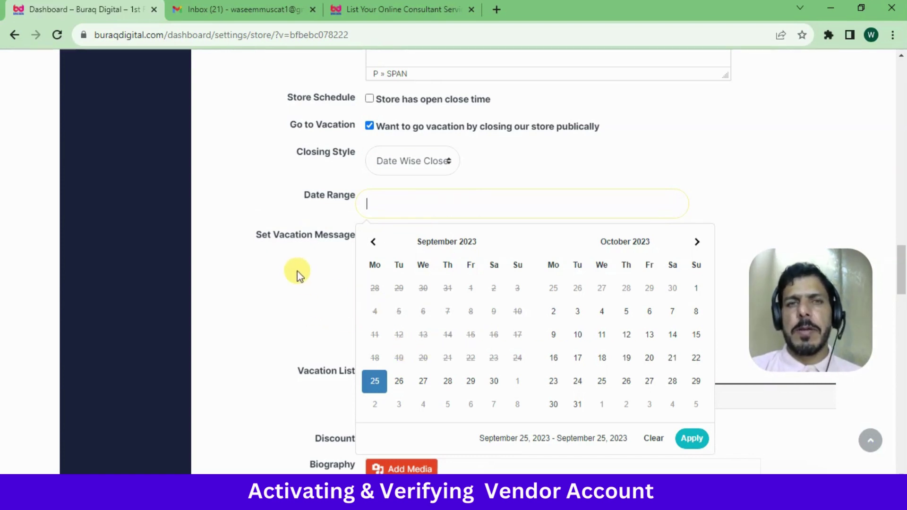
pyautogui.click(369, 126)
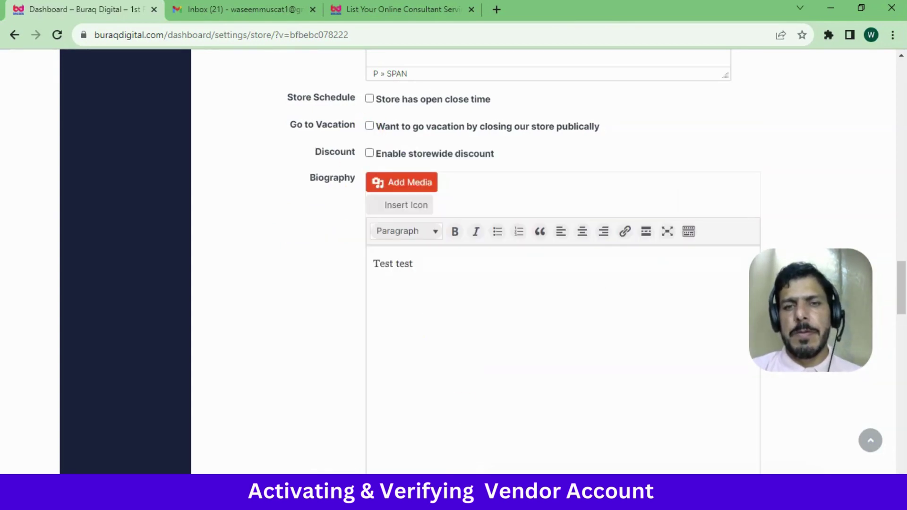
# Enable the storewide discount and enter 15000 as the minimum order amount
pyautogui.click(369, 153)
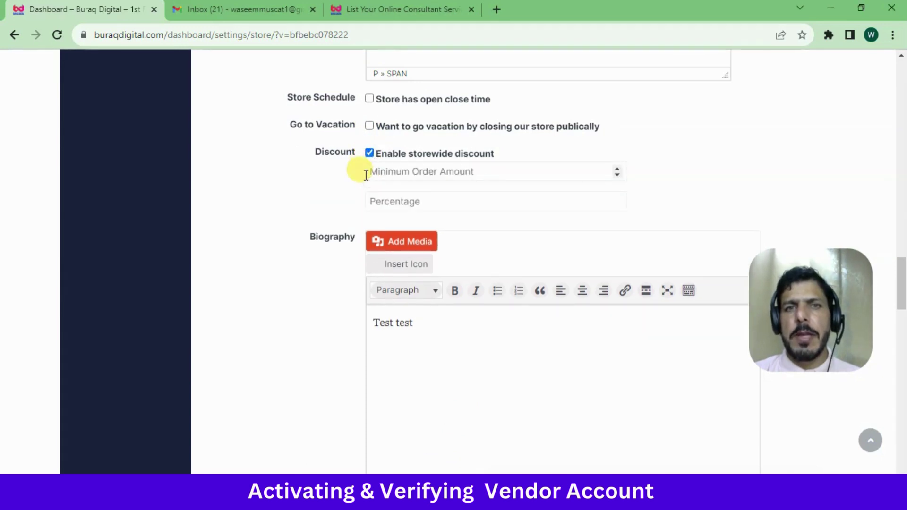
pyautogui.click(402, 170)
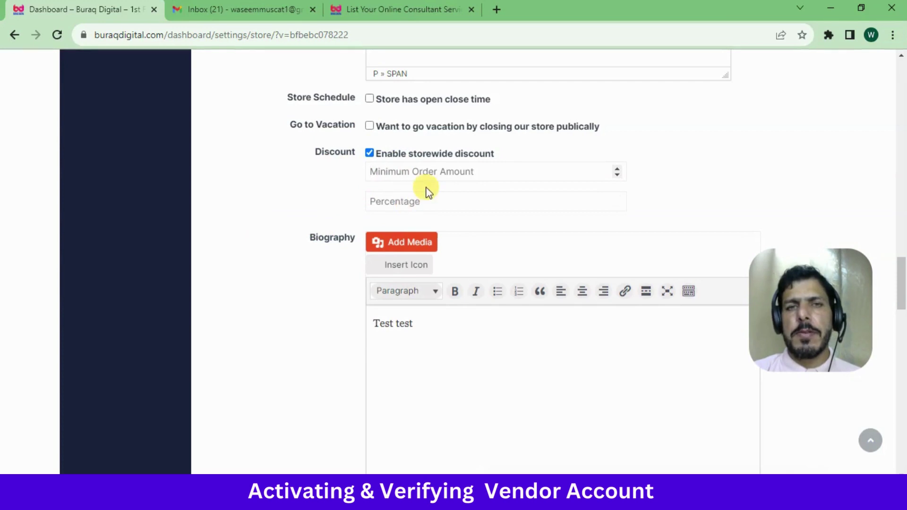
pyautogui.click(403, 198)
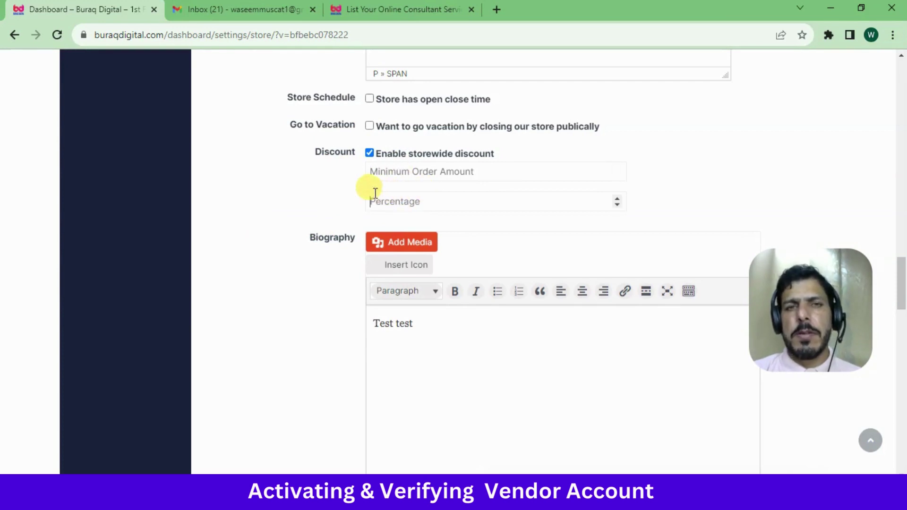
pyautogui.click(376, 174)
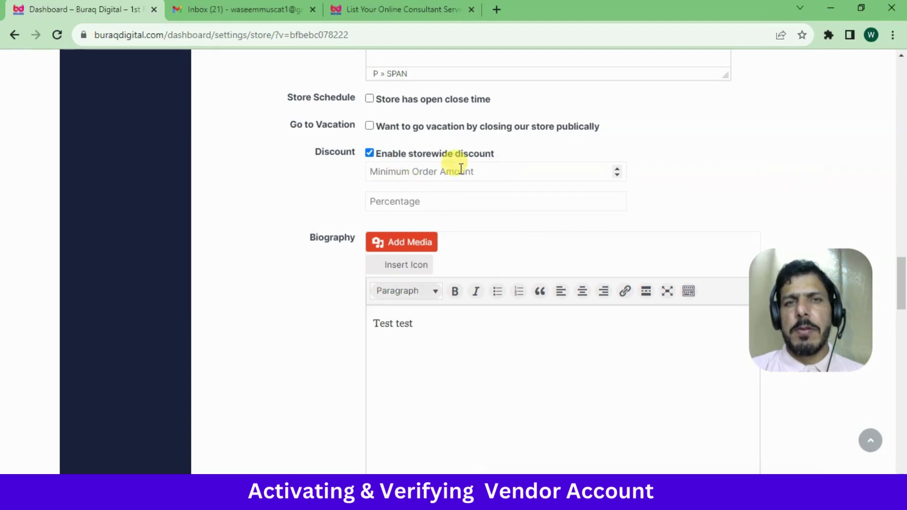
pyautogui.write('15000')
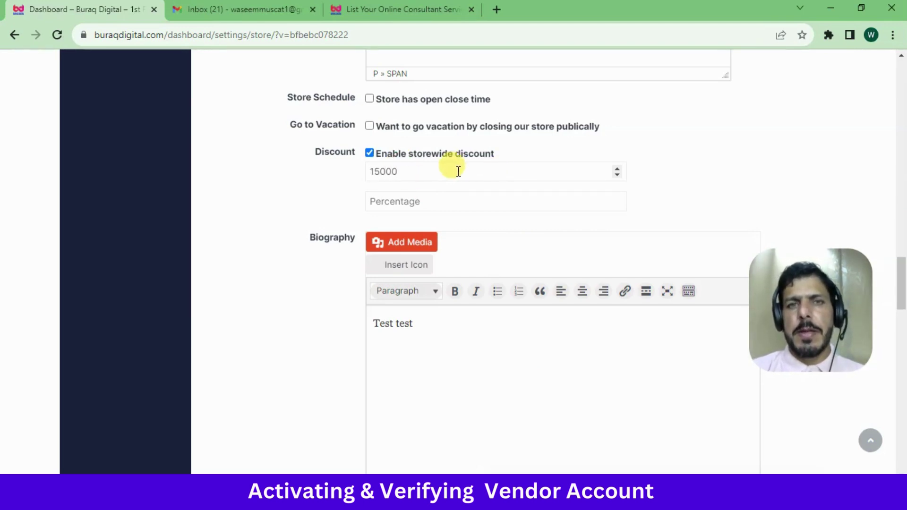
# Set the storewide discount percentage to 10
pyautogui.click(422, 197)
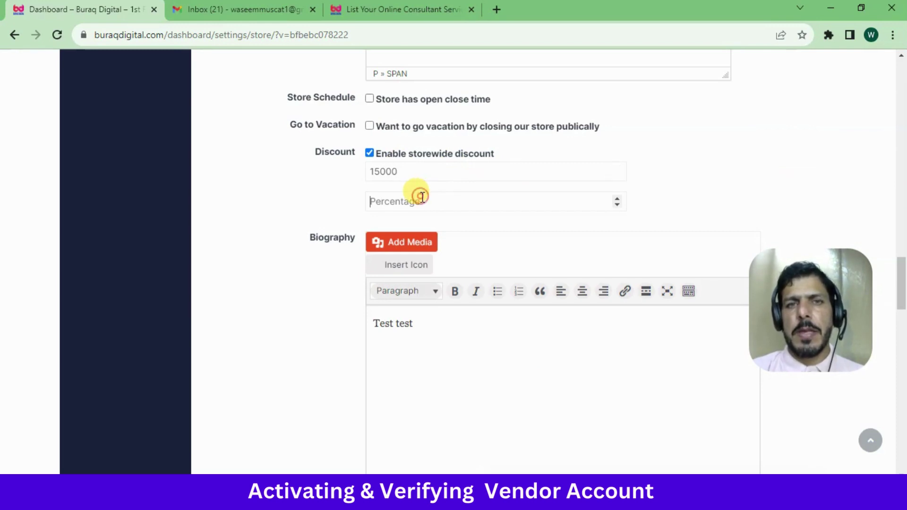
pyautogui.write('1')
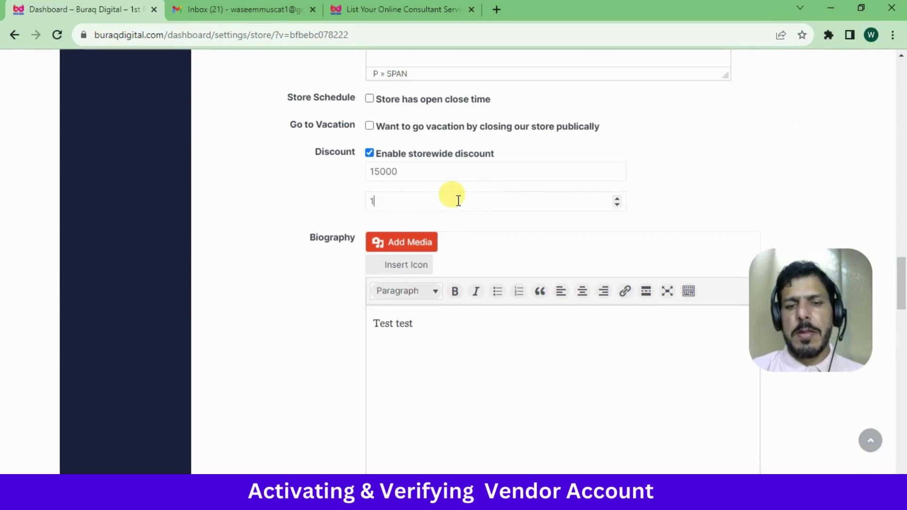
pyautogui.write('0')
pyautogui.click(480, 214)
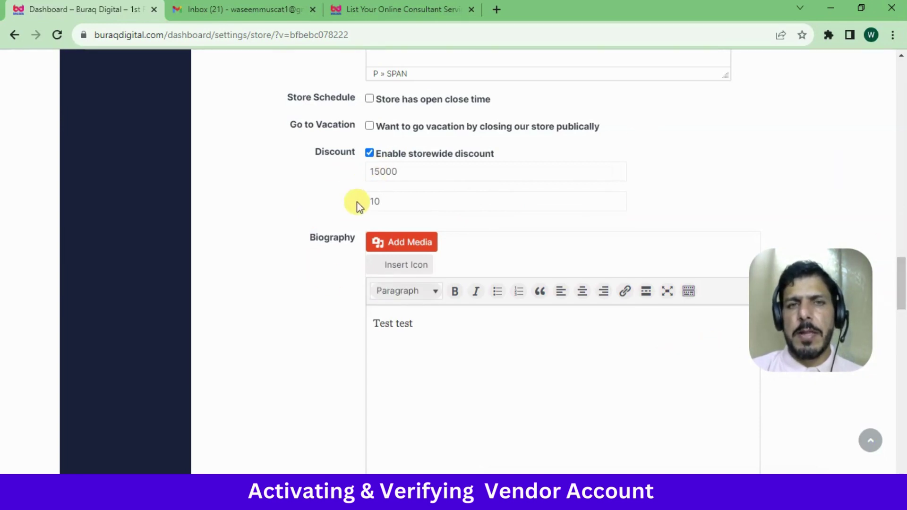
pyautogui.click(394, 202)
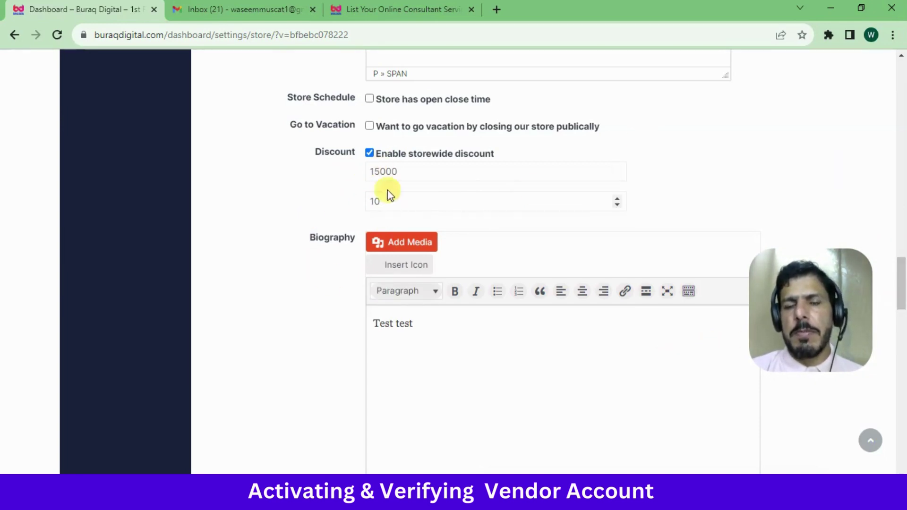
pyautogui.click(617, 198)
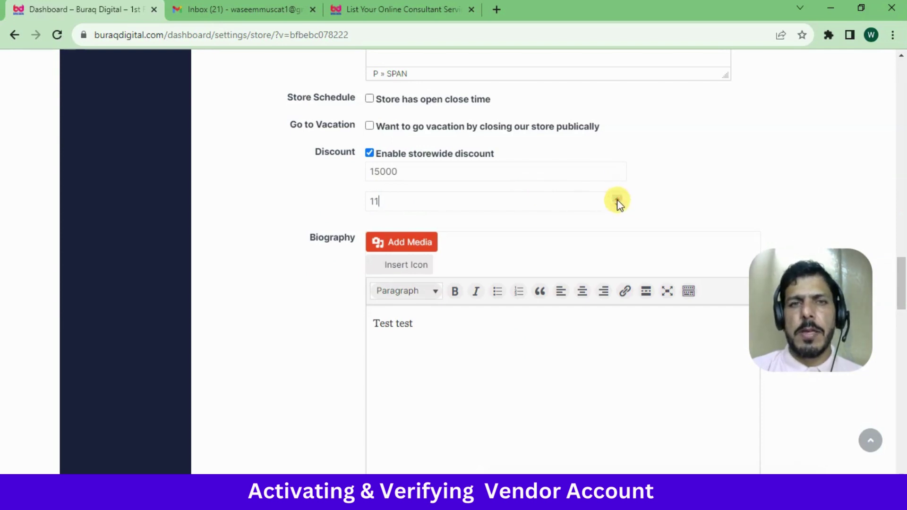
pyautogui.click(311, 227)
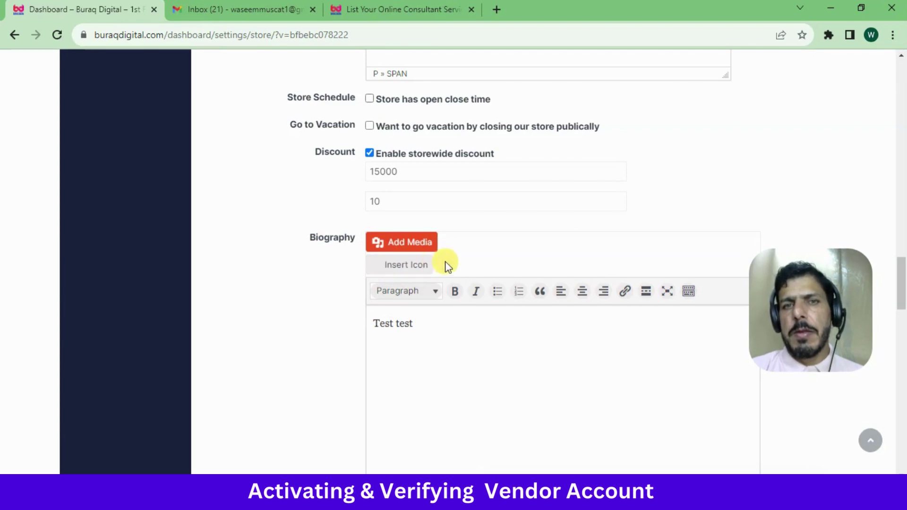
pyautogui.scroll(-3, 898, 255)
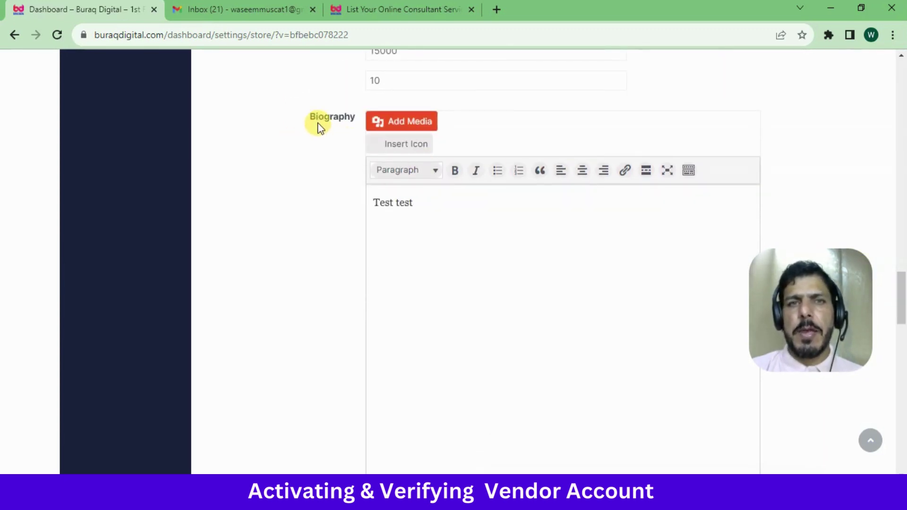
pyautogui.click(439, 228)
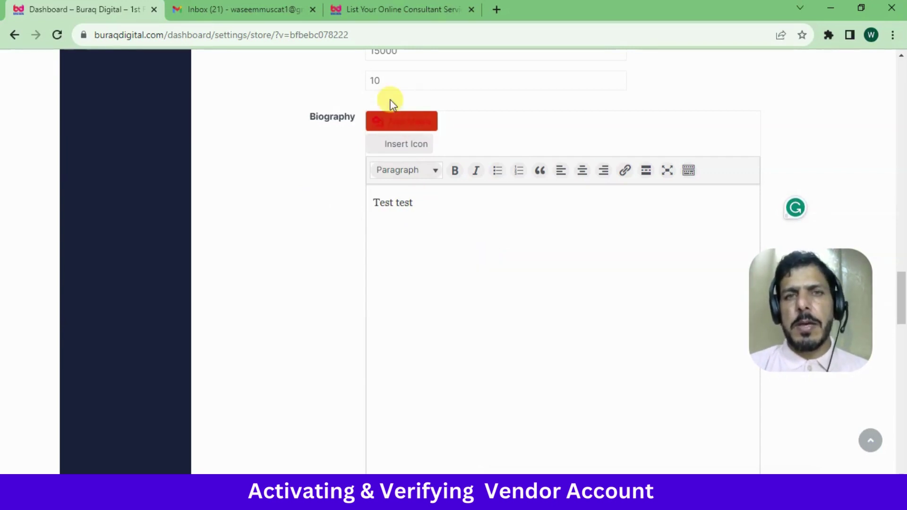
pyautogui.click(405, 252)
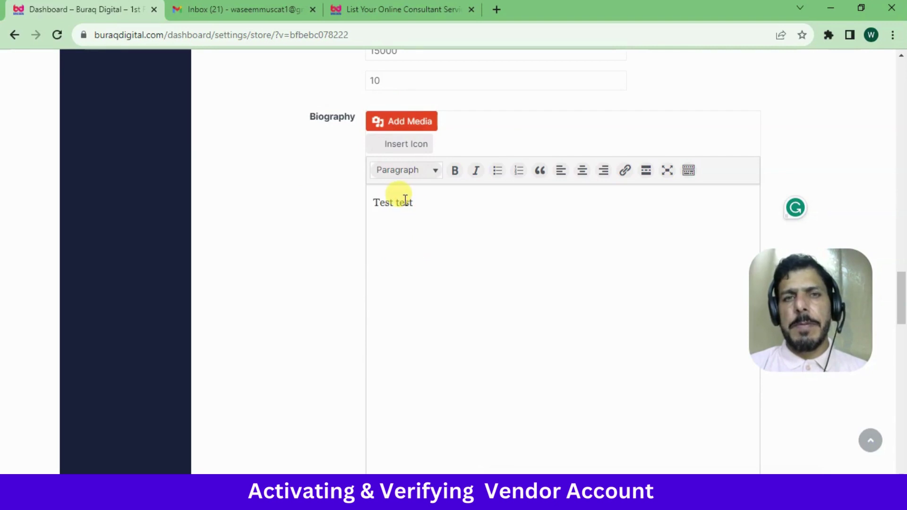
pyautogui.click(403, 122)
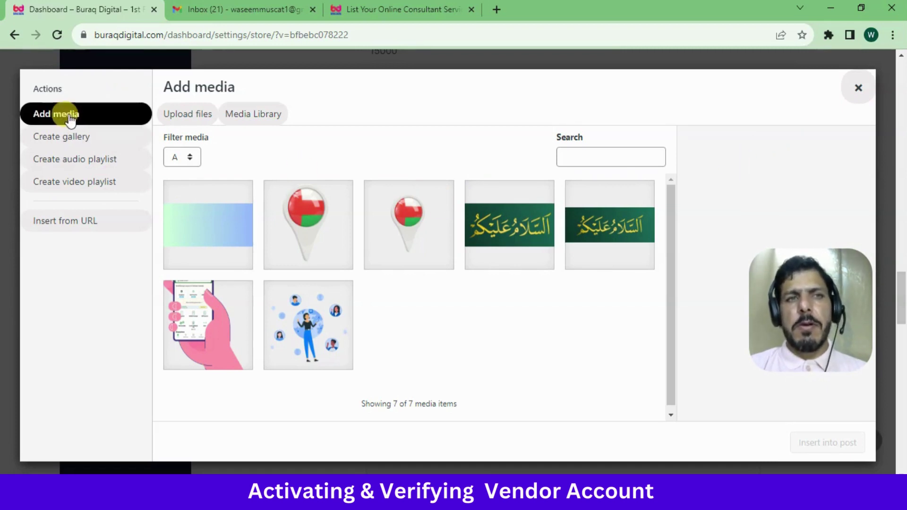
pyautogui.click(858, 89)
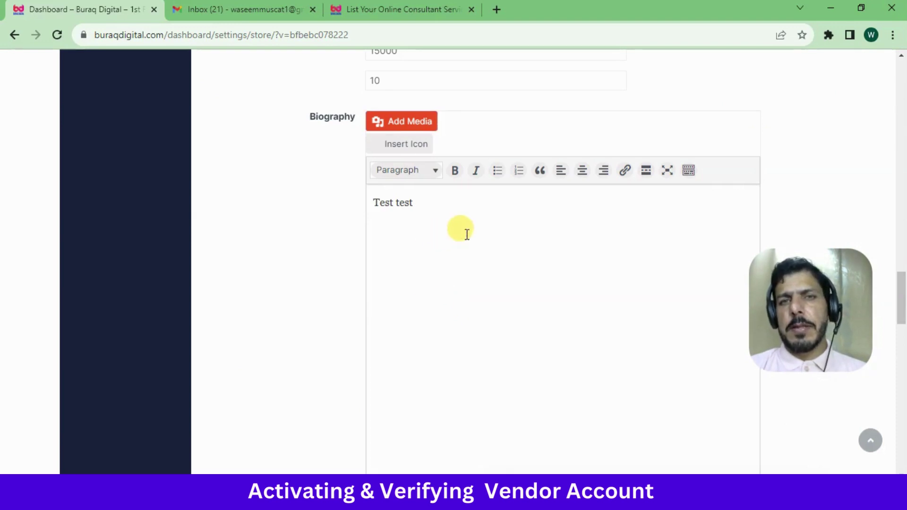
pyautogui.click(527, 193)
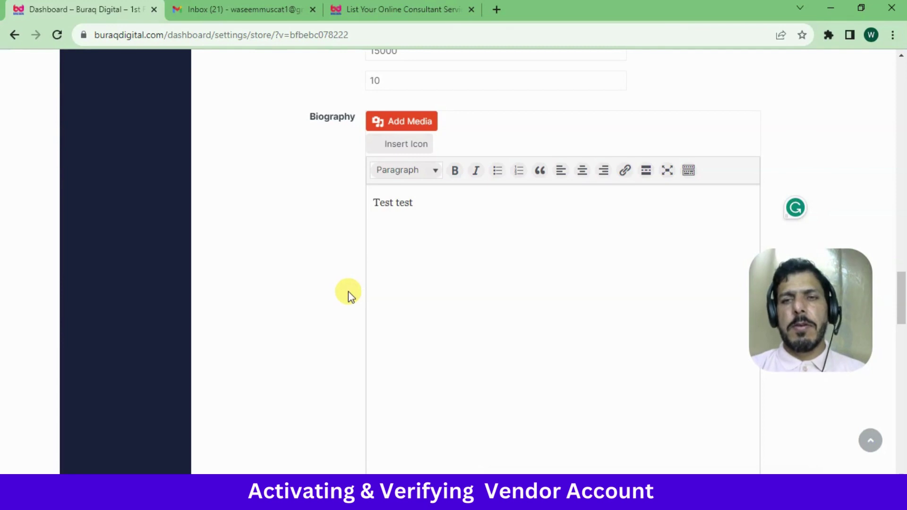
pyautogui.click(406, 248)
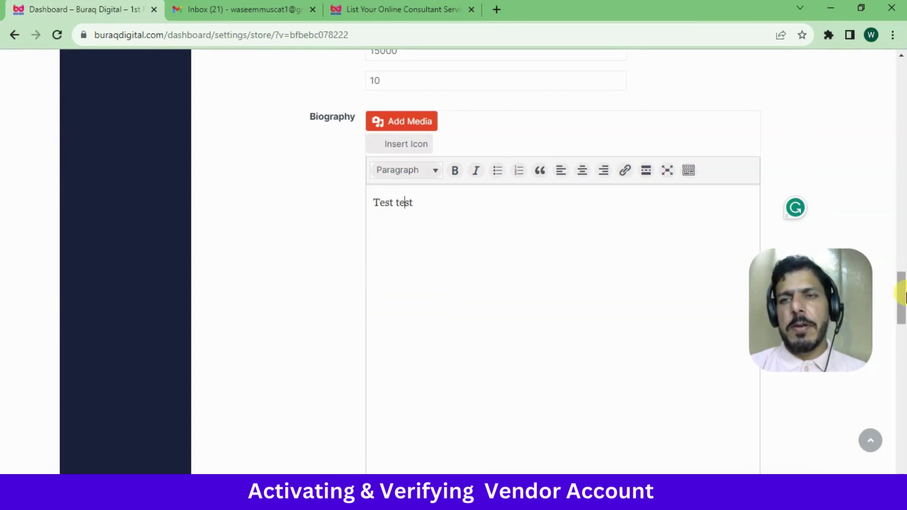
# Scroll down to the live chat settings and leave the support button label unchanged
pyautogui.moveTo(901, 296); pyautogui.dragTo(903, 315)
pyautogui.scroll(-3, 902, 312)
pyautogui.scroll(-1, 473, 207)
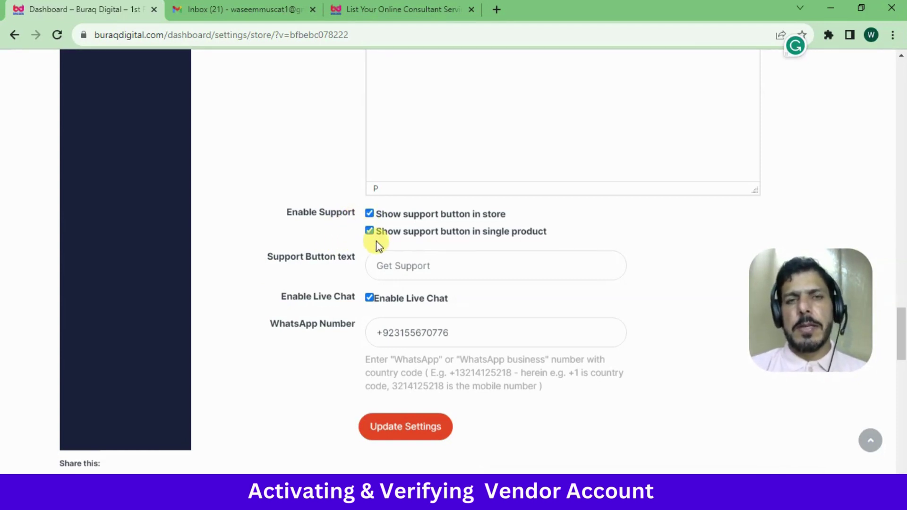
pyautogui.click(394, 265)
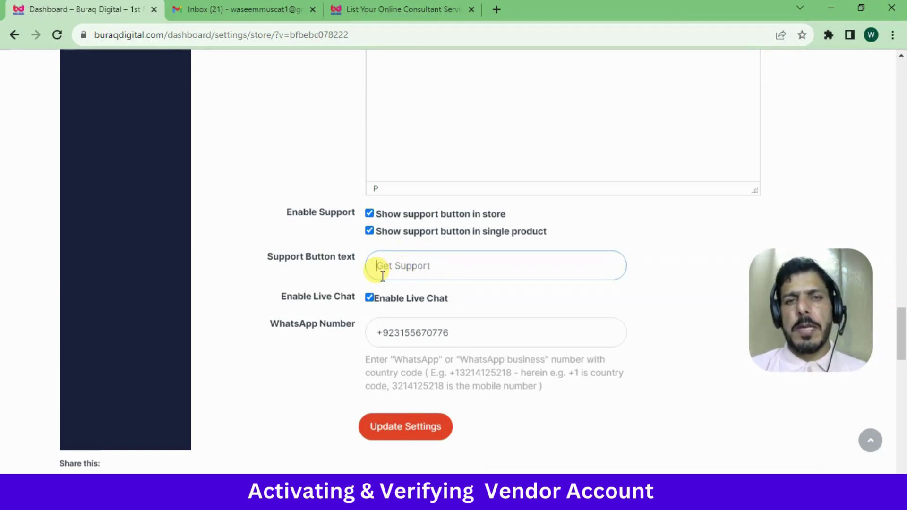
pyautogui.click(456, 266)
pyautogui.click(336, 268)
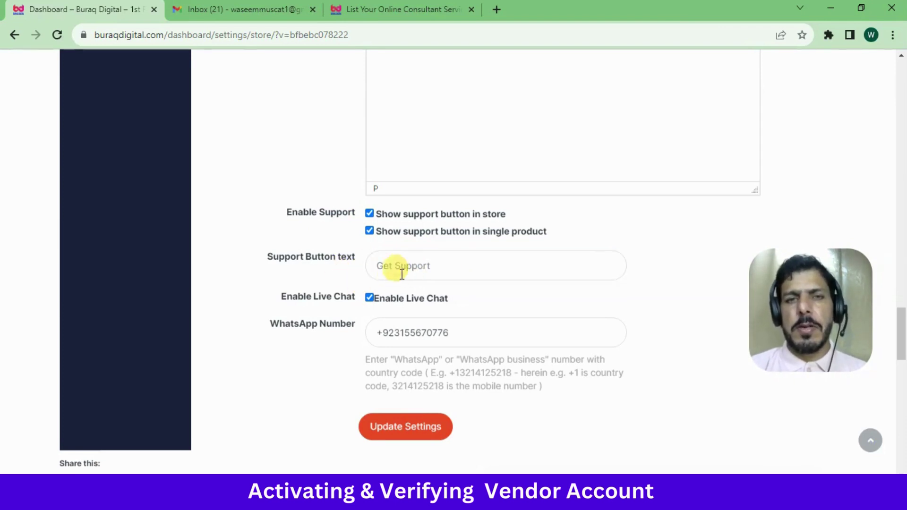
pyautogui.click(387, 268)
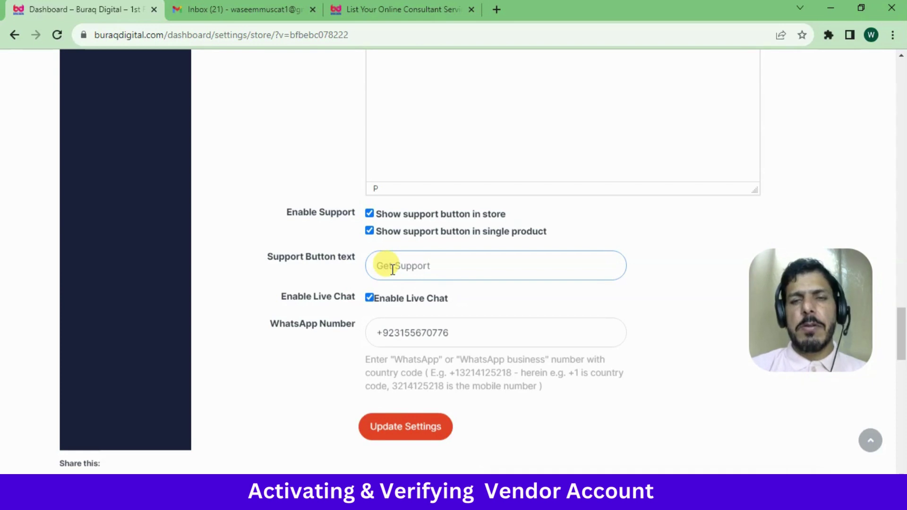
pyautogui.click(455, 269)
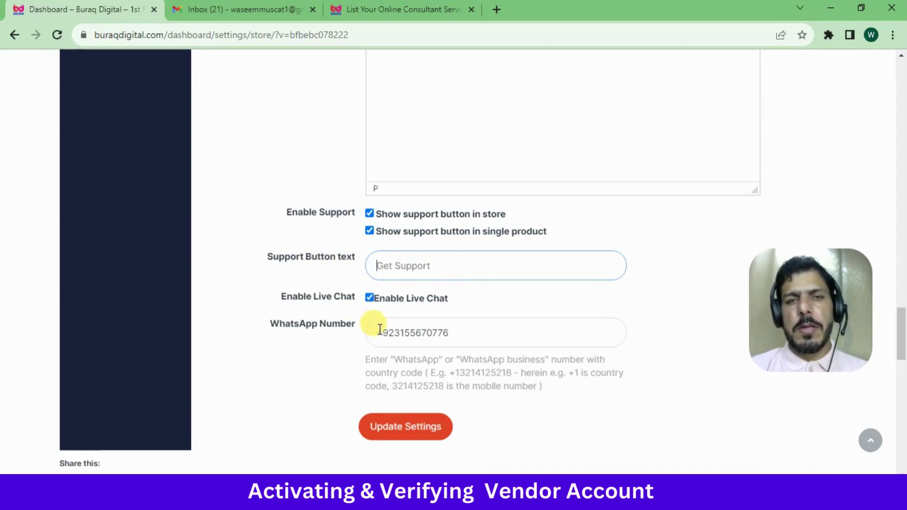
# Enable live chat, replace the WhatsApp number, and save with Update Settings
pyautogui.tripleClick(414, 337)
pyautogui.press('BackSpace')
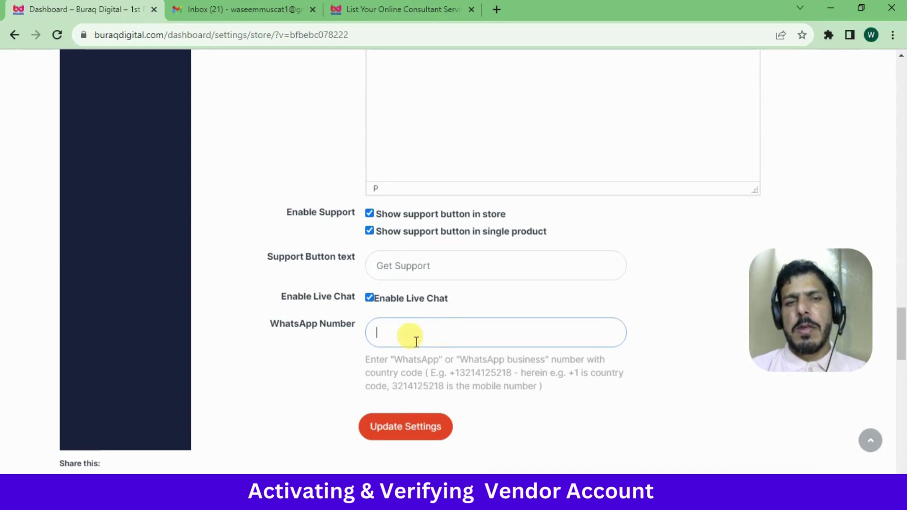
pyautogui.click(376, 298)
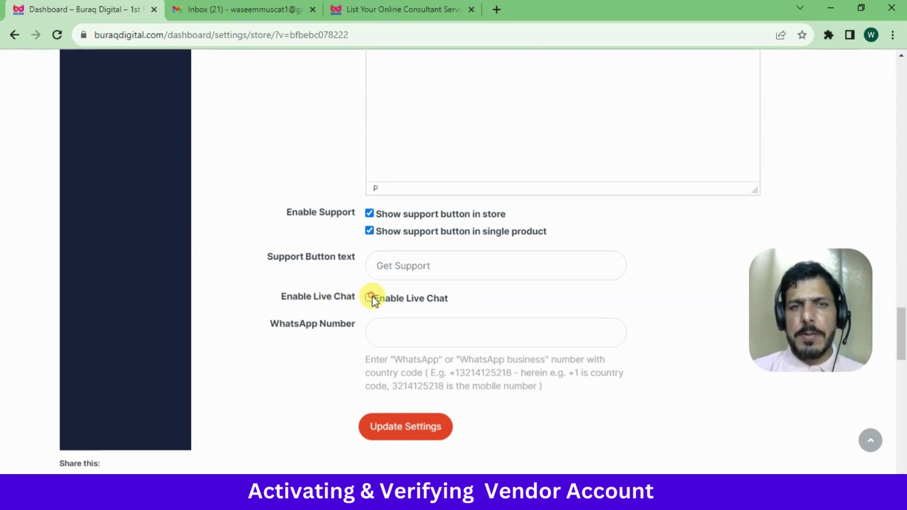
pyautogui.click(370, 297)
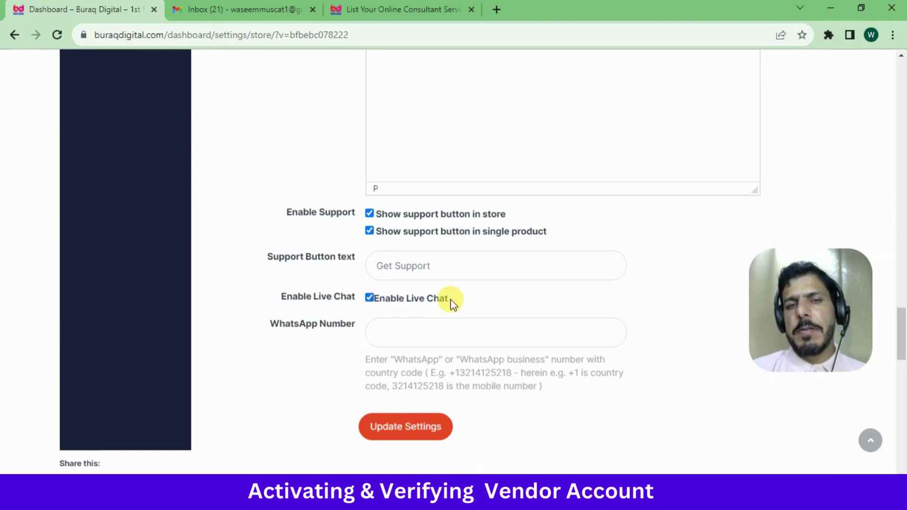
pyautogui.click(428, 330)
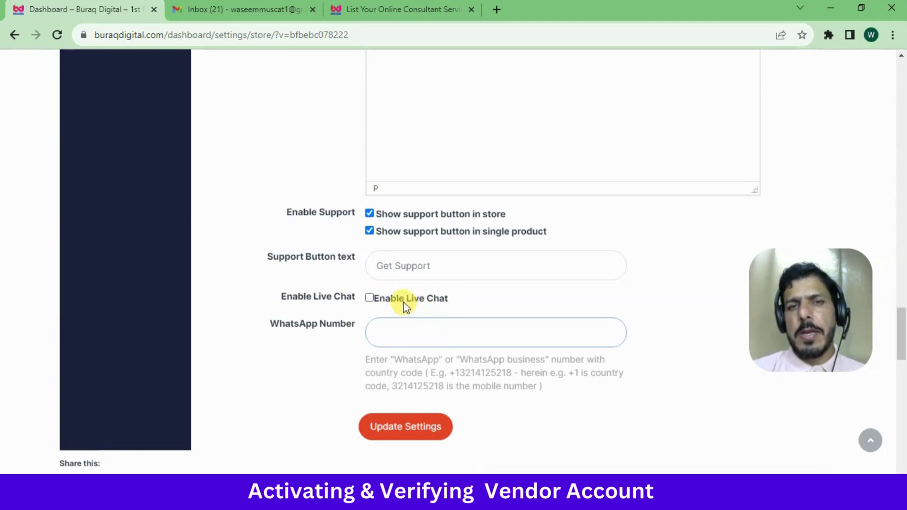
pyautogui.click(371, 298)
pyautogui.click(405, 339)
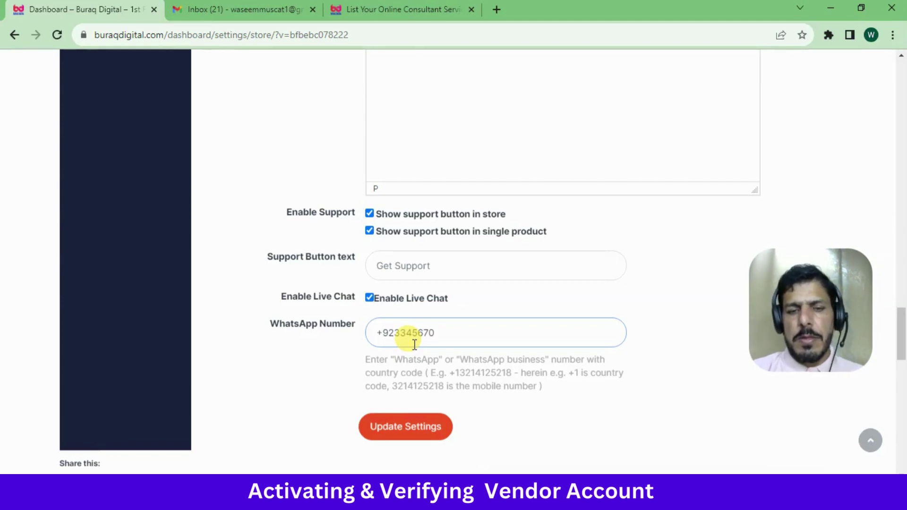
pyautogui.click(327, 372)
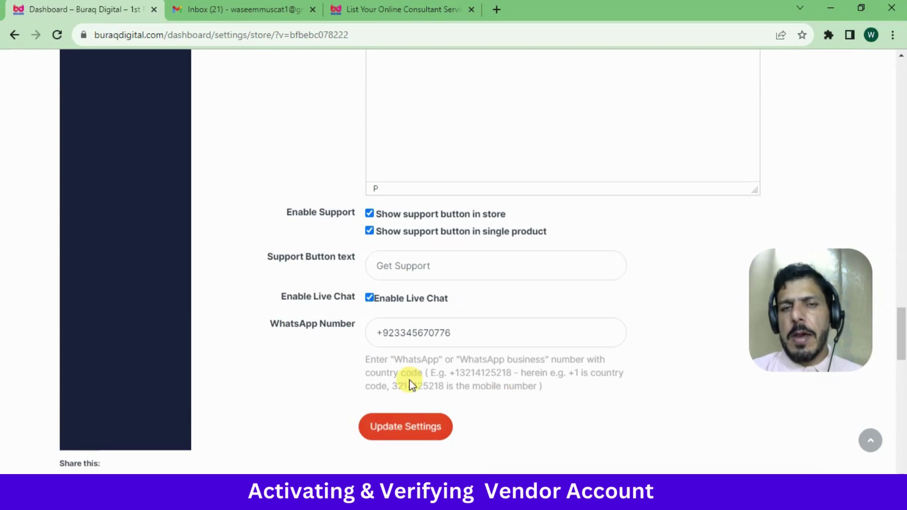
pyautogui.click(413, 428)
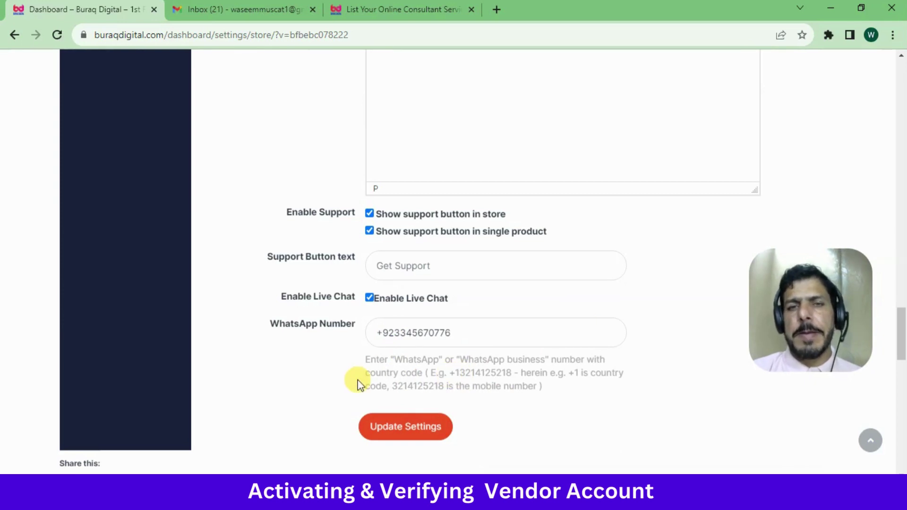
pyautogui.click(448, 431)
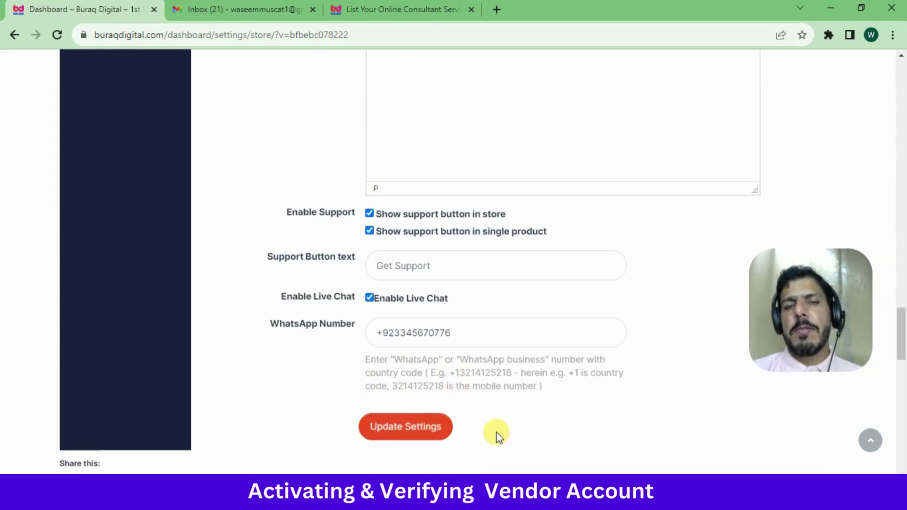
# Save the settings once more, then open the Visit Store link in a new browser tab
pyautogui.click(374, 435)
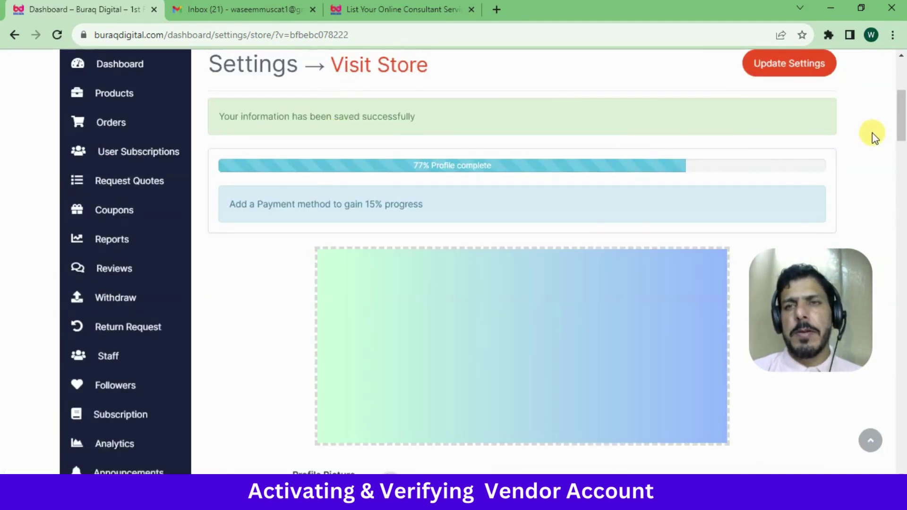
pyautogui.moveTo(899, 118); pyautogui.dragTo(902, 109)
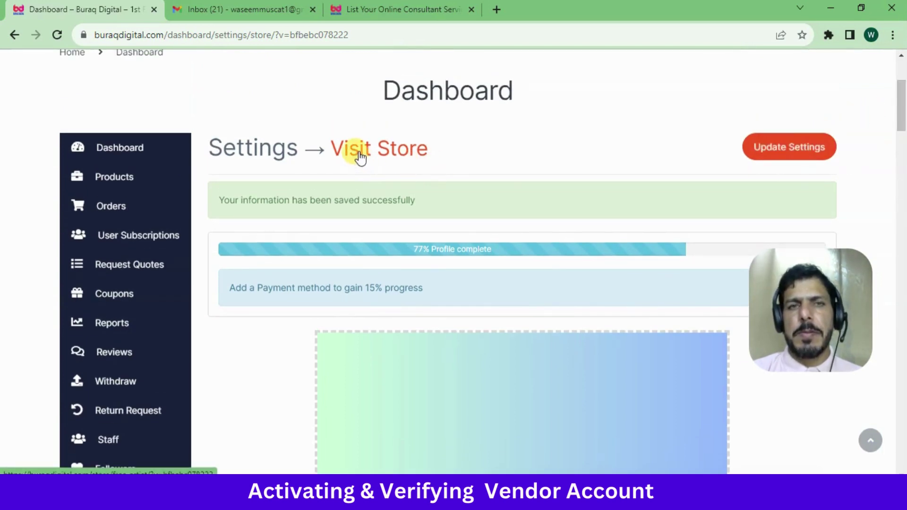
pyautogui.rightClick(360, 158)
pyautogui.click(373, 162)
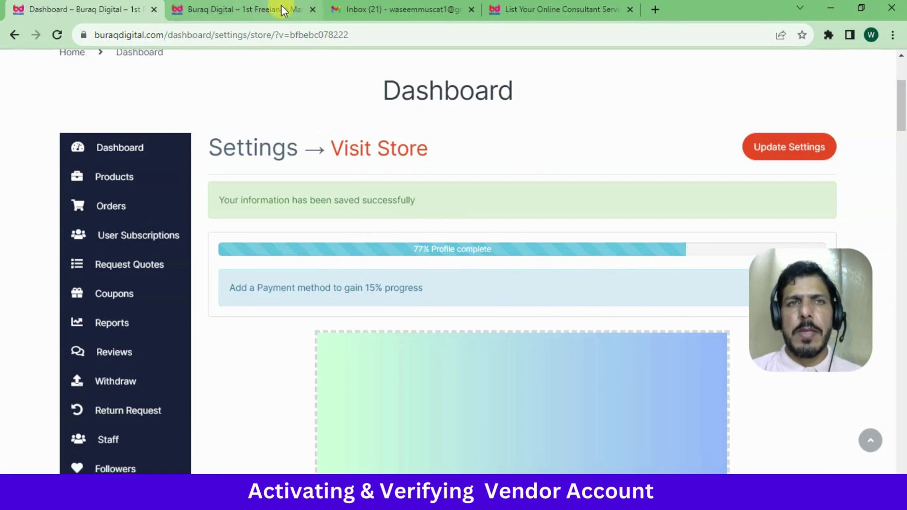
# Check the Star Brand storefront's store name, address line and e-mail contact link
pyautogui.click(265, 6)
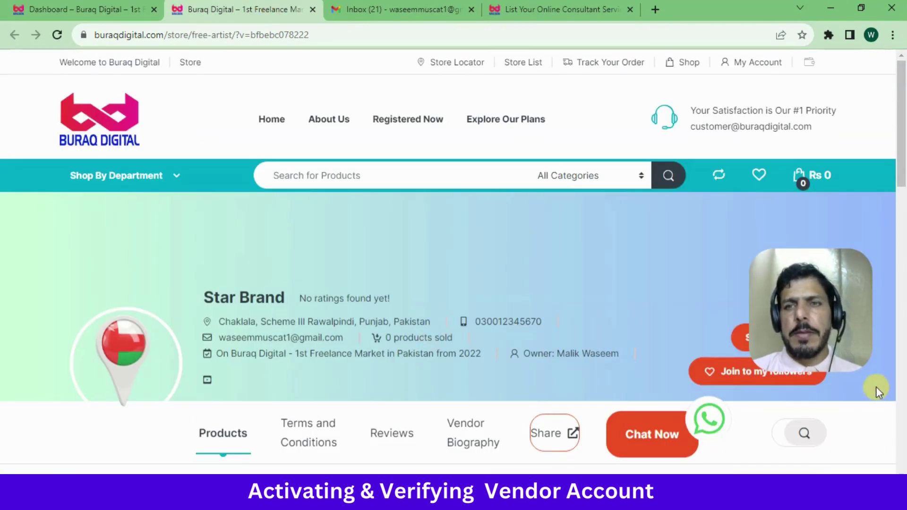
pyautogui.moveTo(821, 321); pyautogui.dragTo(829, 125)
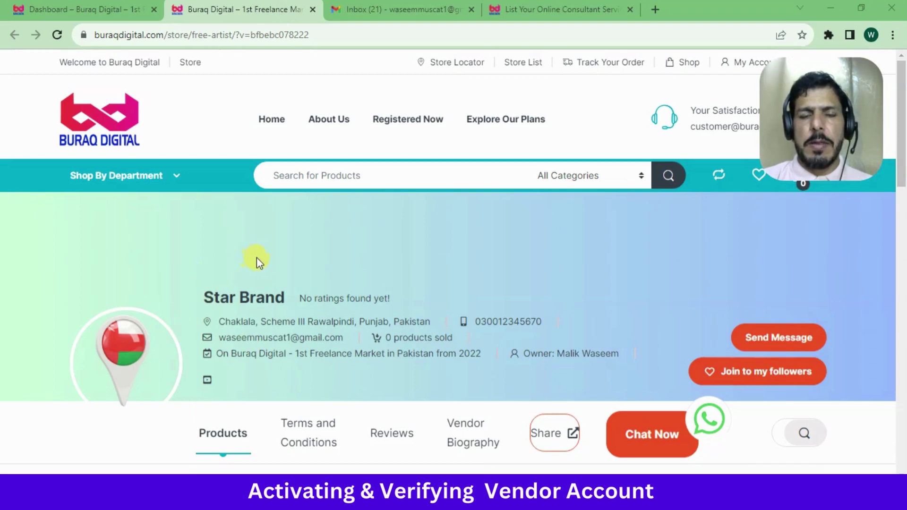
pyautogui.tripleClick(230, 300)
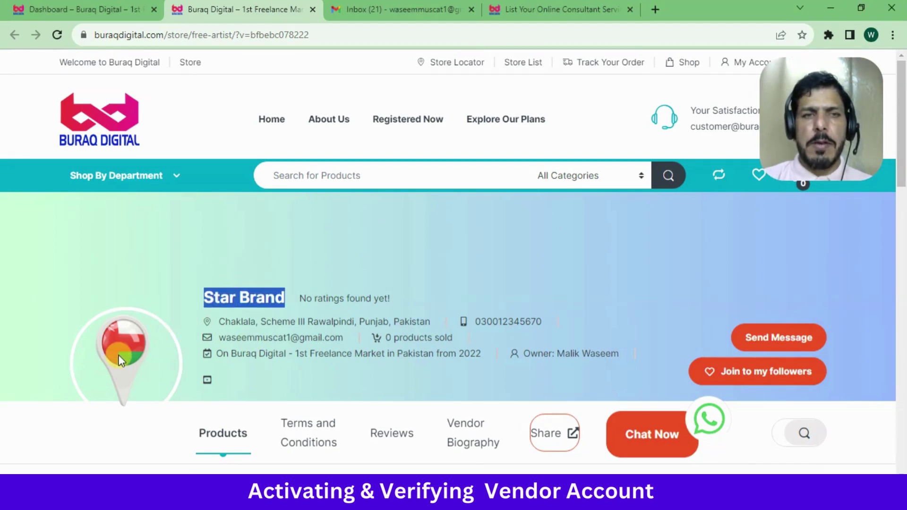
pyautogui.tripleClick(274, 321)
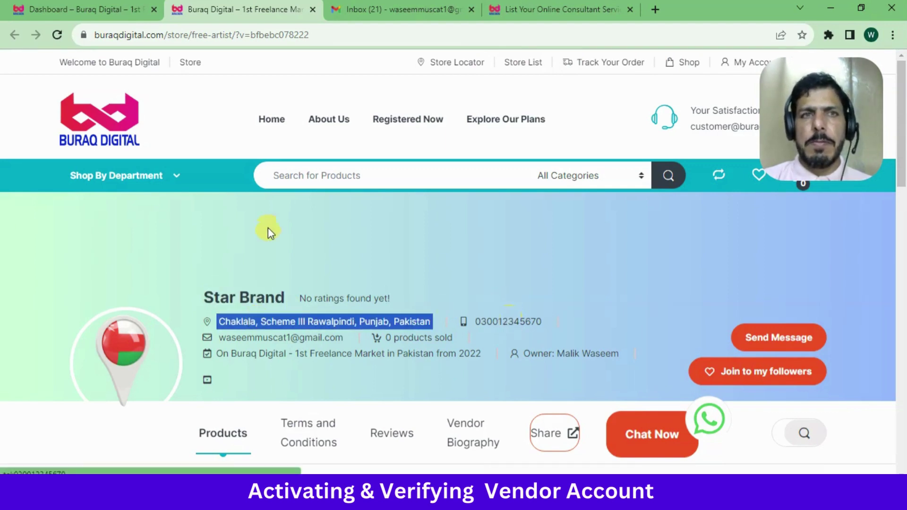
pyautogui.click(267, 345)
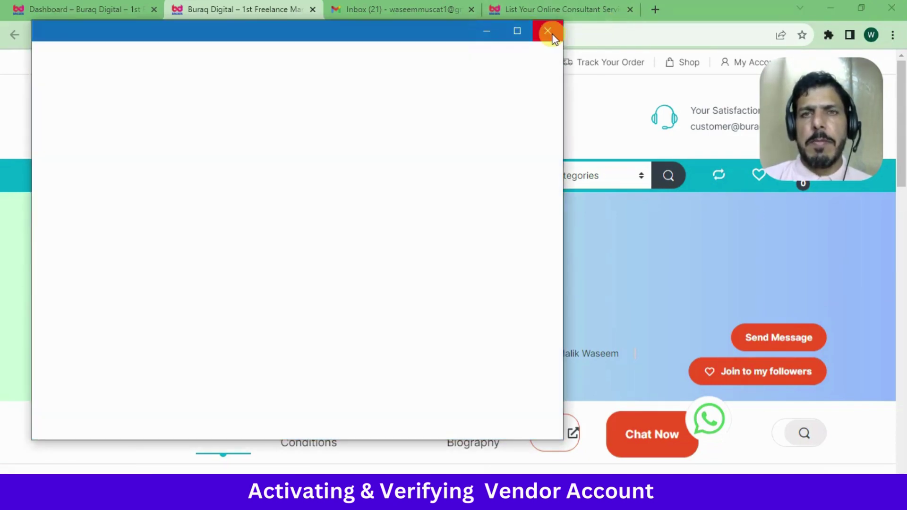
pyautogui.click(550, 32)
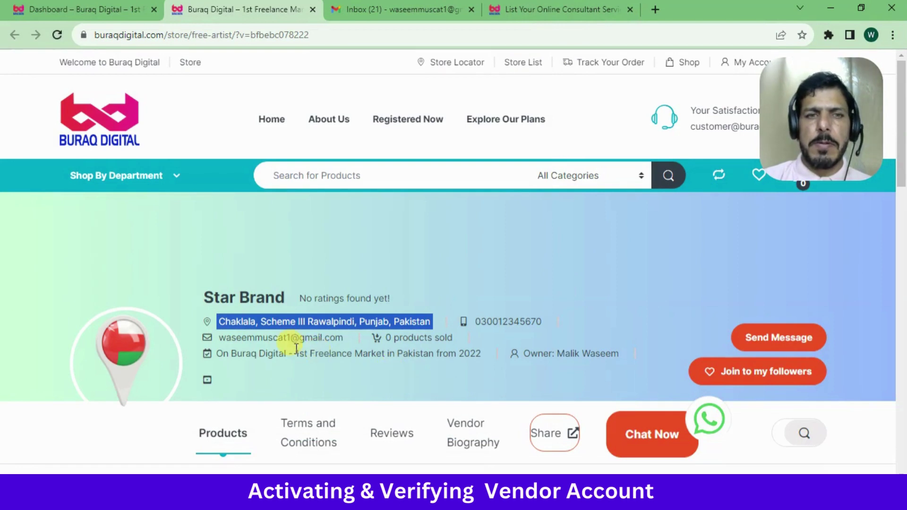
pyautogui.click(432, 337)
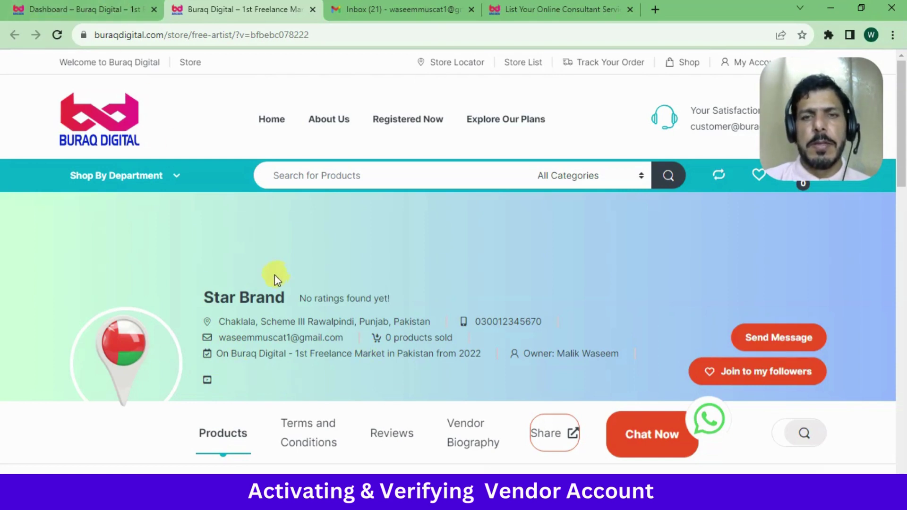
pyautogui.click(105, 6)
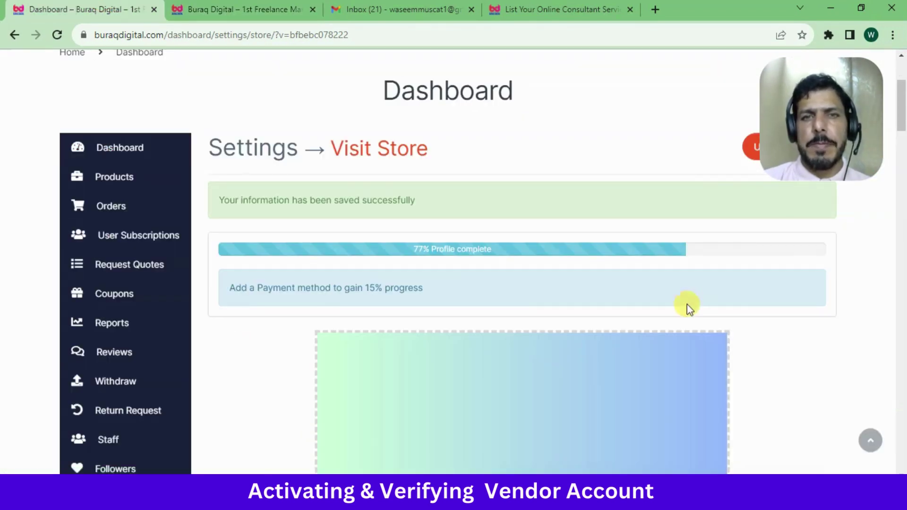
# Scroll the dashboard sidebar and open Settings > Social Profile
pyautogui.moveTo(901, 114); pyautogui.dragTo(902, 149)
pyautogui.scroll(-3, 354, 416)
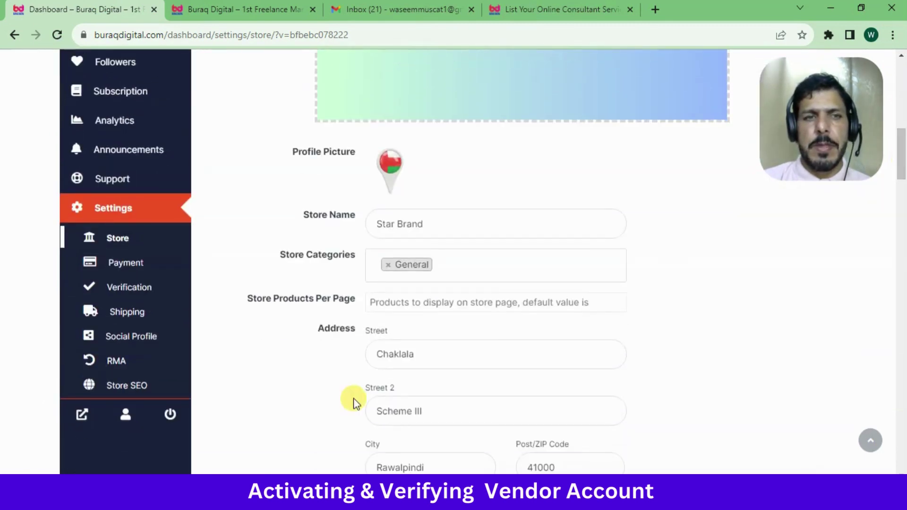
pyautogui.click(129, 339)
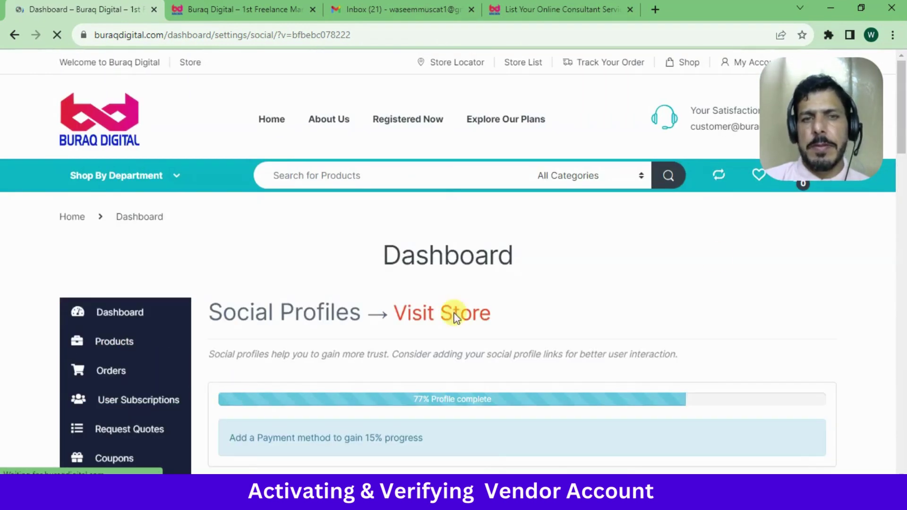
# Copy the Facebook page's web address and paste it into the Facebook profile field
pyautogui.scroll(-6, 735, 211)
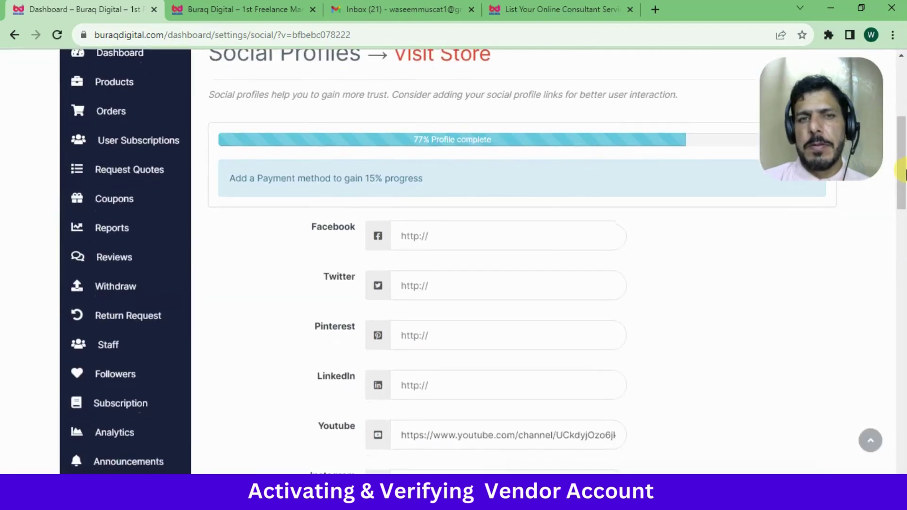
pyautogui.click(466, 200)
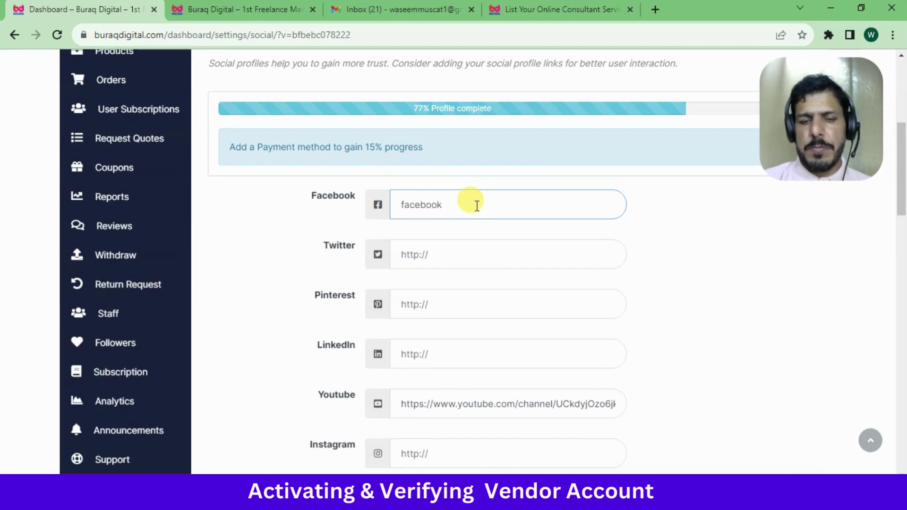
pyautogui.click(474, 248)
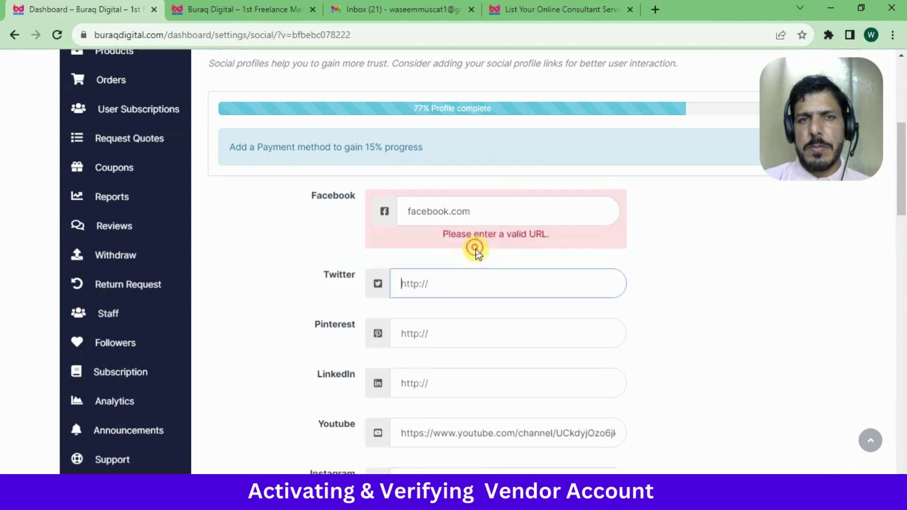
pyautogui.click(491, 211)
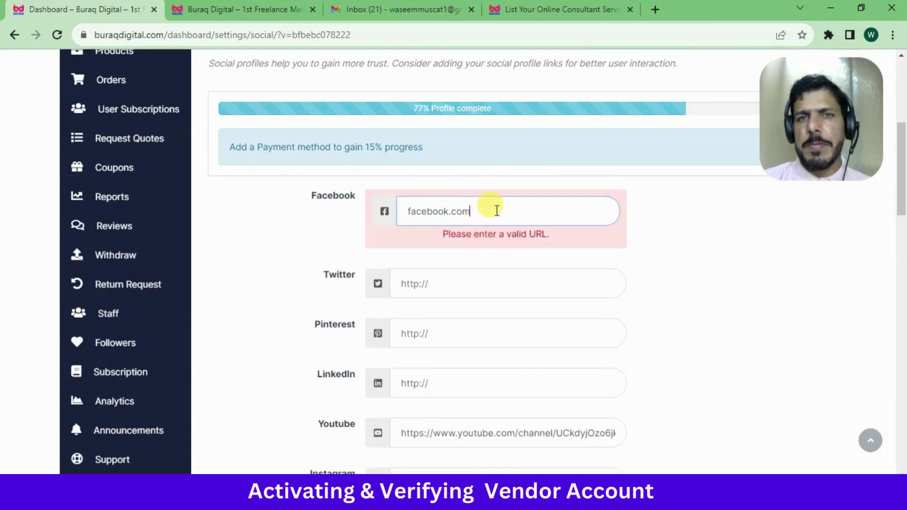
pyautogui.click(656, 11)
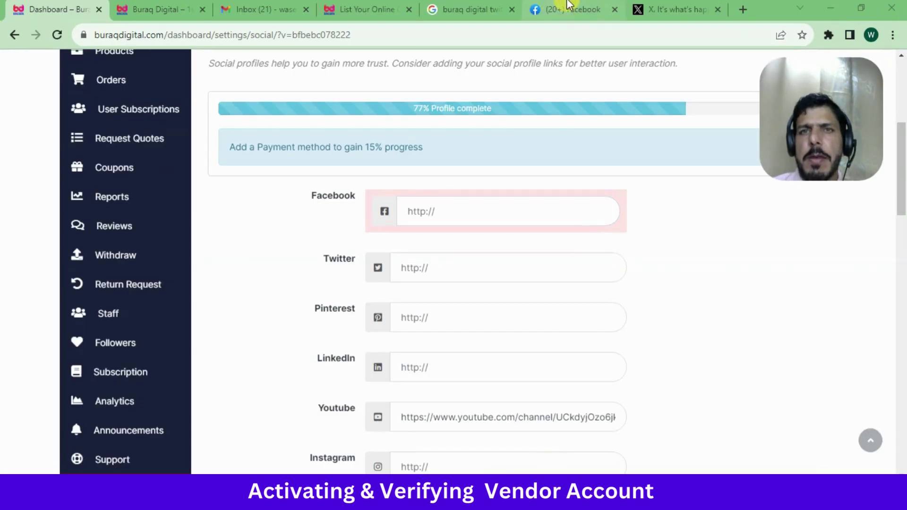
pyautogui.click(568, 7)
pyautogui.click(258, 38)
pyautogui.hotkey('ctrl', 'c')
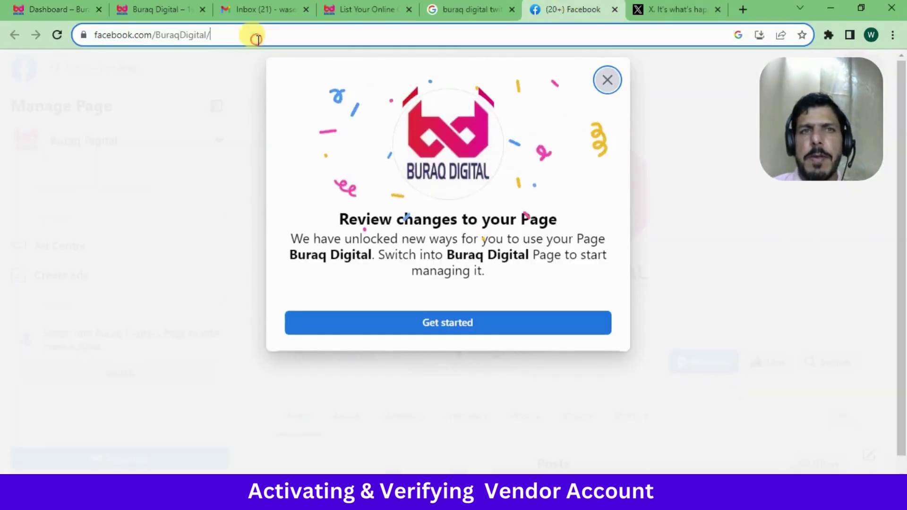
pyautogui.hotkey('ctrl', '1')
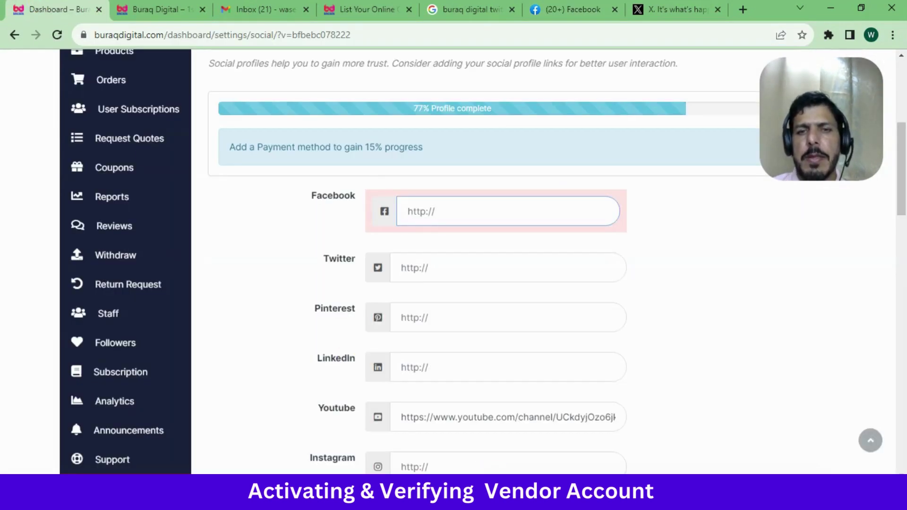
pyautogui.click(564, 9)
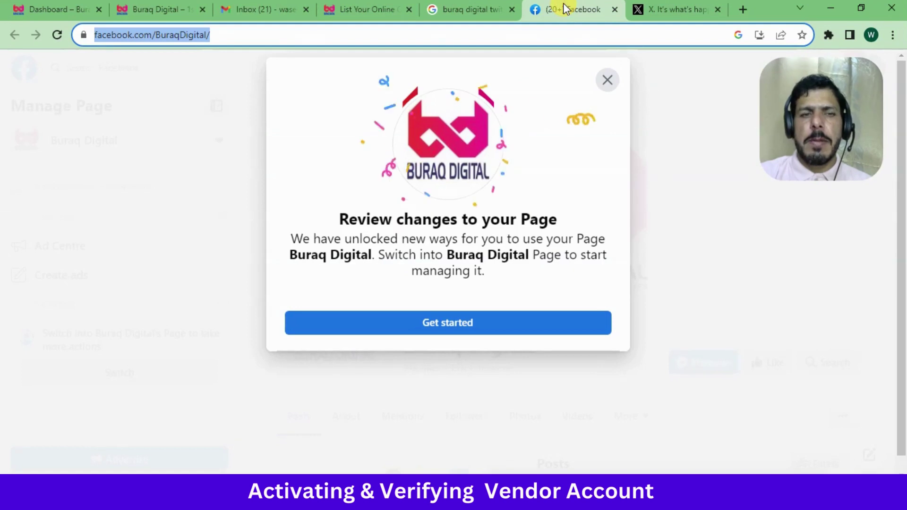
pyautogui.hotkey('ctrl', '1')
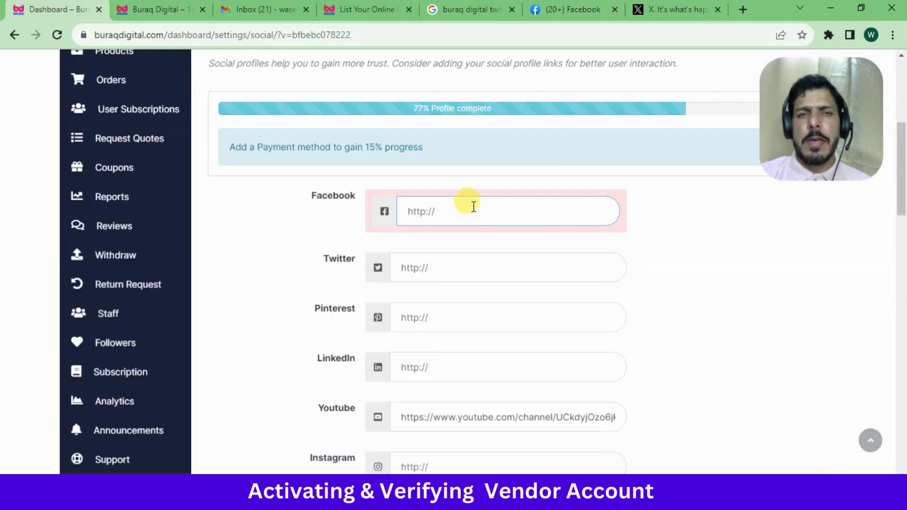
pyautogui.hotkey('ctrl', 'v')
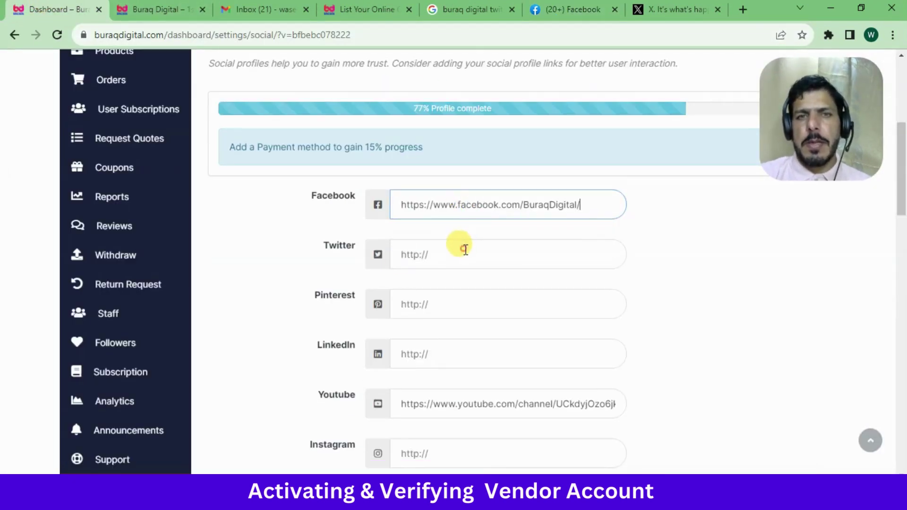
pyautogui.click(465, 250)
# Copy the Buraq Digital Twitter link from the search results into the Twitter field
pyautogui.click(467, 10)
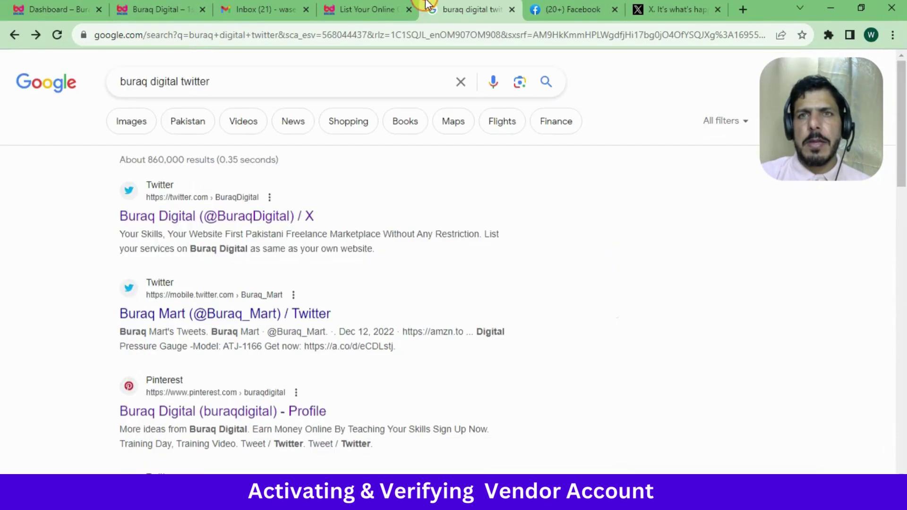
pyautogui.rightClick(244, 218)
pyautogui.click(297, 311)
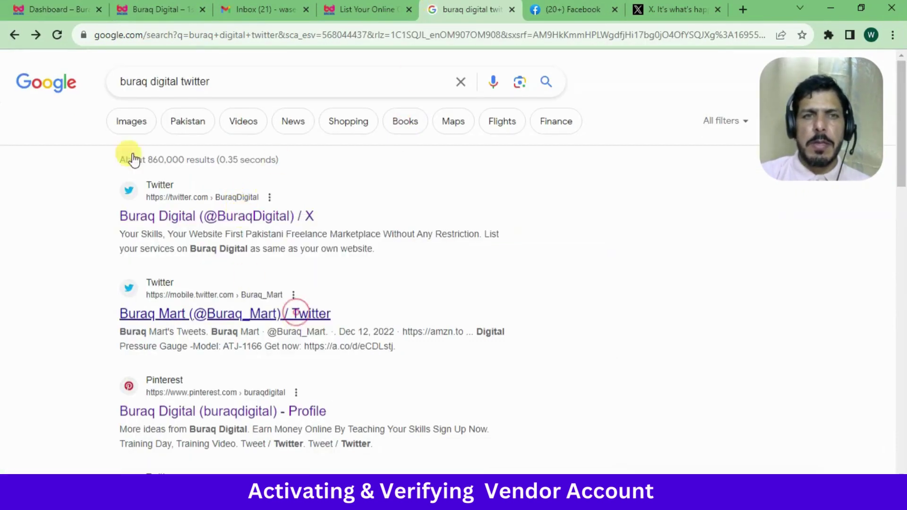
pyautogui.click(54, 9)
pyautogui.hotkey('ctrl', 'v')
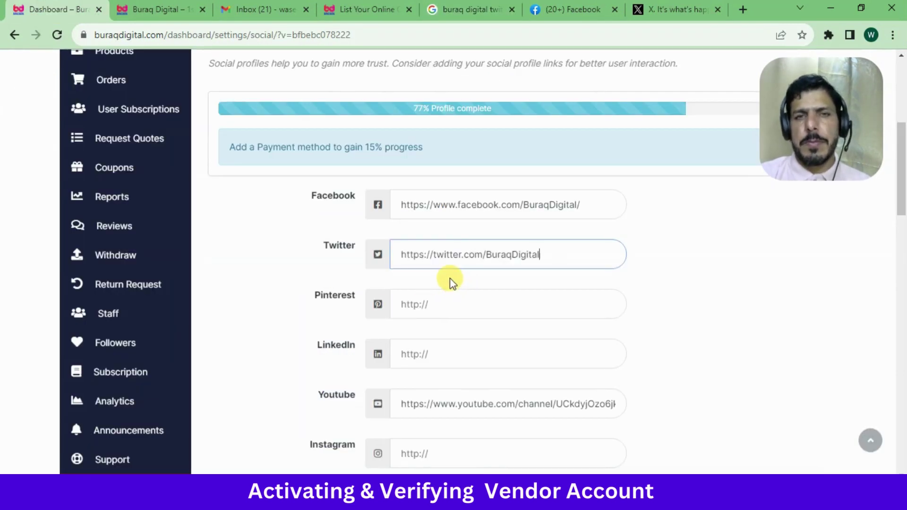
pyautogui.click(744, 321)
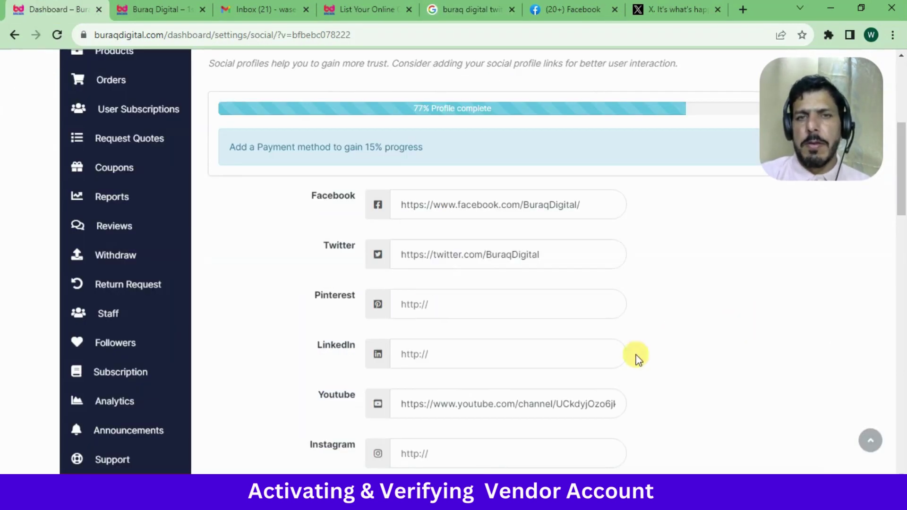
pyautogui.moveTo(902, 188); pyautogui.dragTo(902, 229)
# Save the social profile links with Update Settings and review the saved-successfully confirmation
pyautogui.click(405, 335)
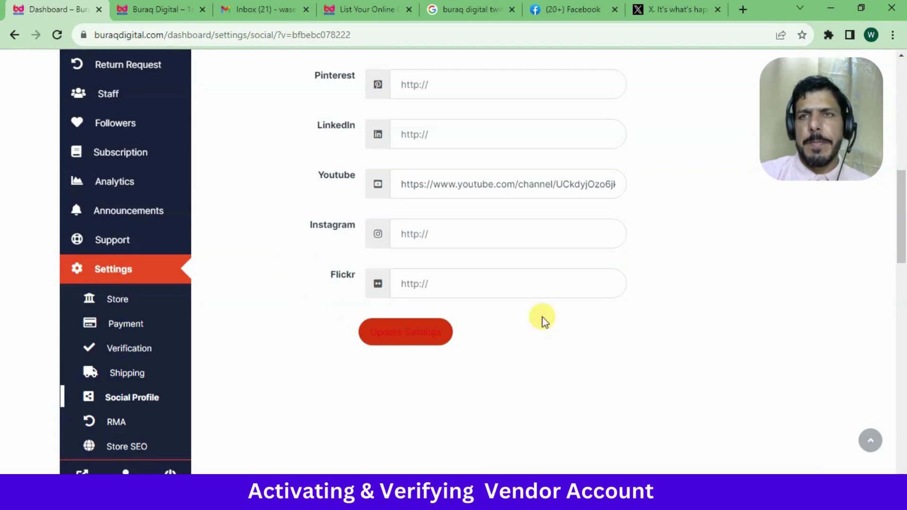
pyautogui.moveTo(901, 250); pyautogui.dragTo(903, 159)
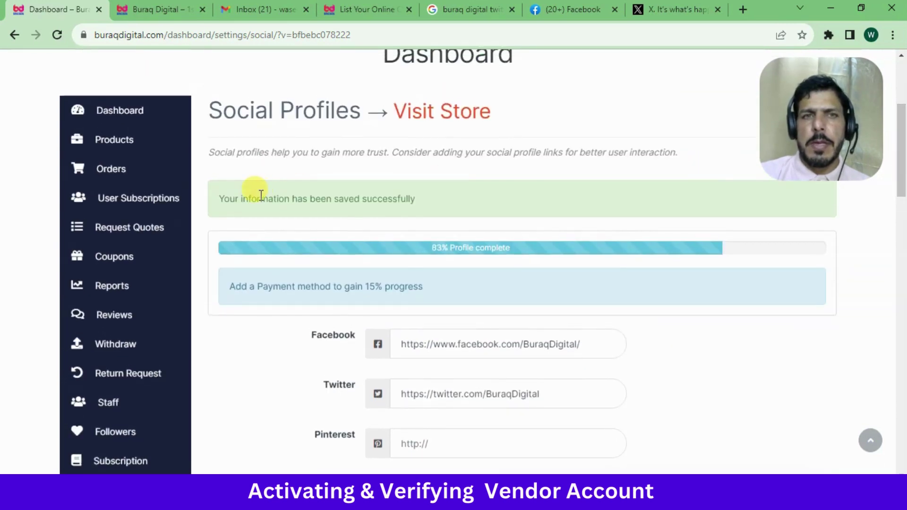
pyautogui.tripleClick(261, 195)
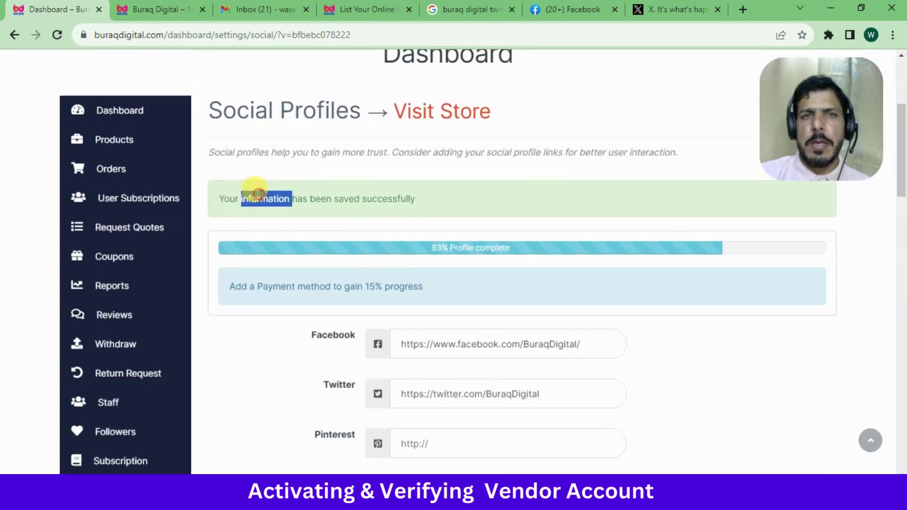
pyautogui.click(343, 168)
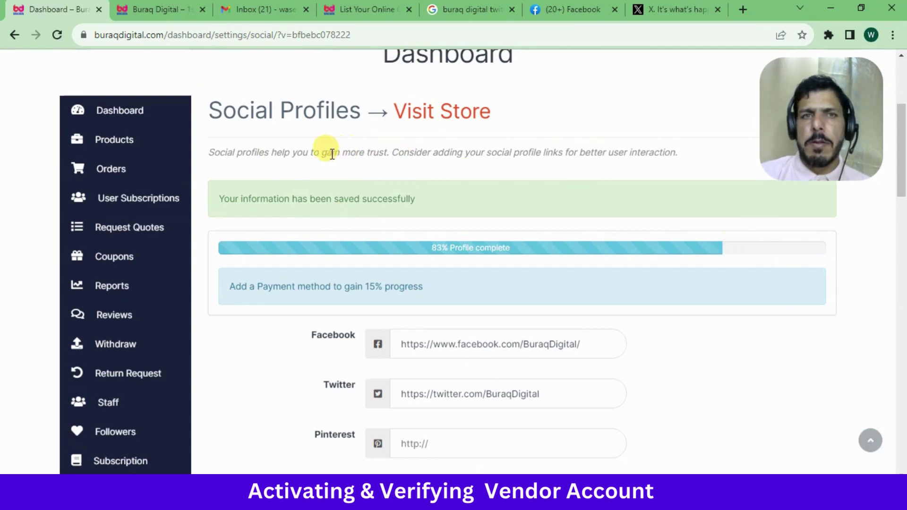
pyautogui.moveTo(318, 154); pyautogui.dragTo(385, 151)
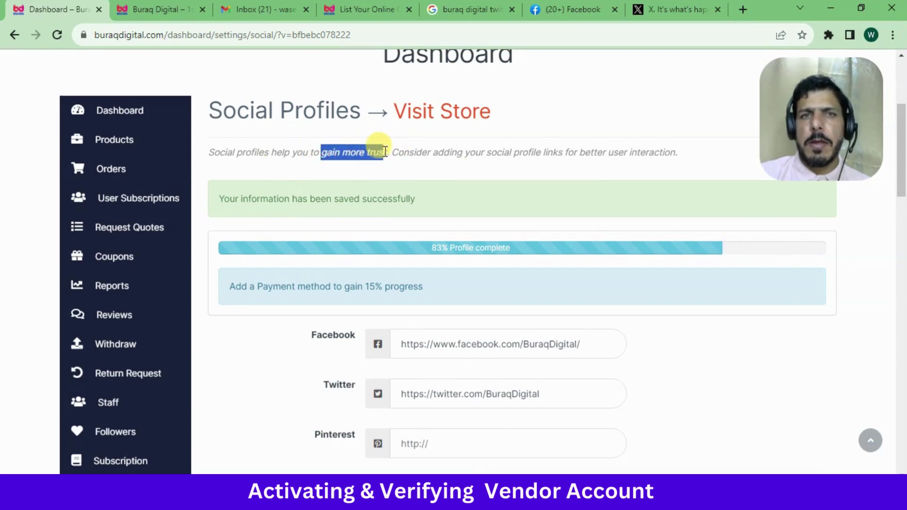
pyautogui.click(354, 163)
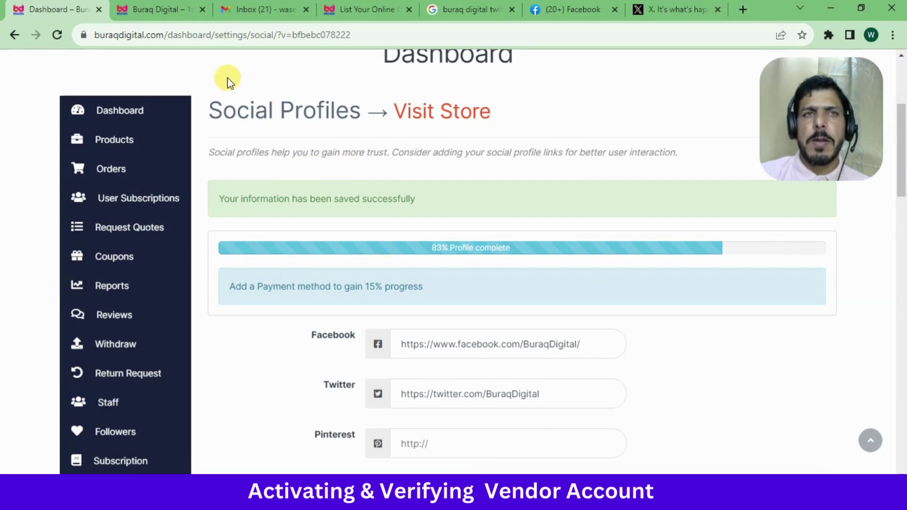
# Reload the Star Brand store page to show the social icons, then try and dismiss Send Message
pyautogui.click(155, 5)
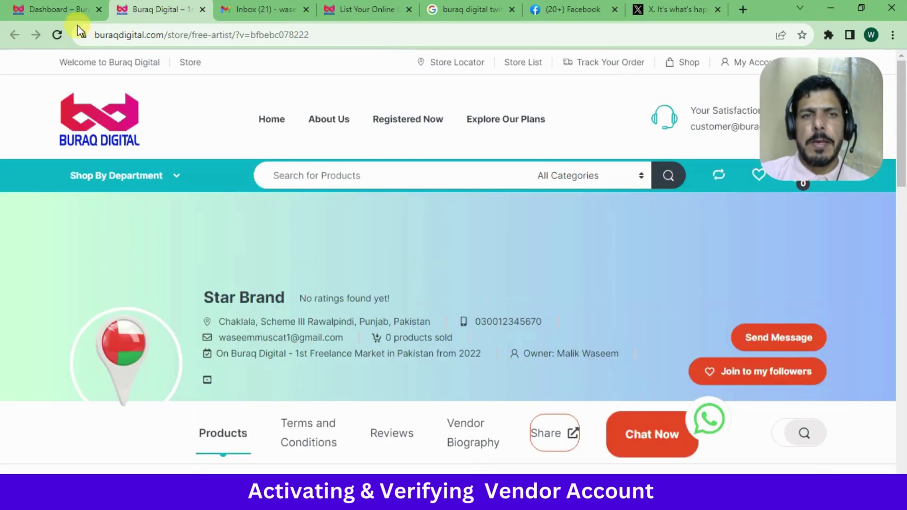
pyautogui.click(54, 33)
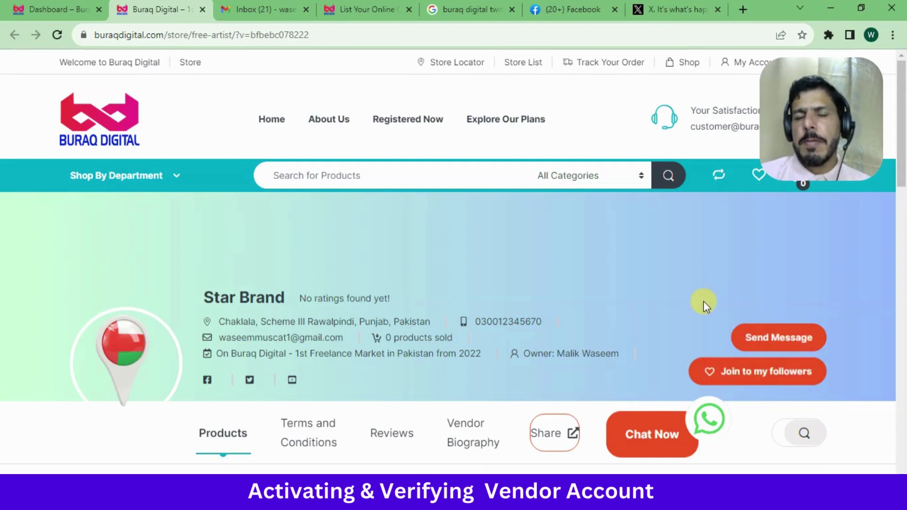
pyautogui.click(773, 338)
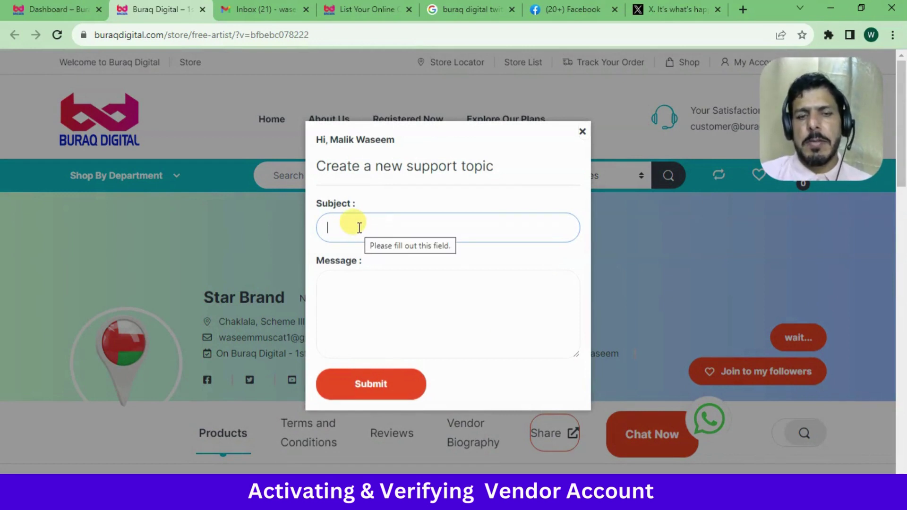
pyautogui.click(361, 289)
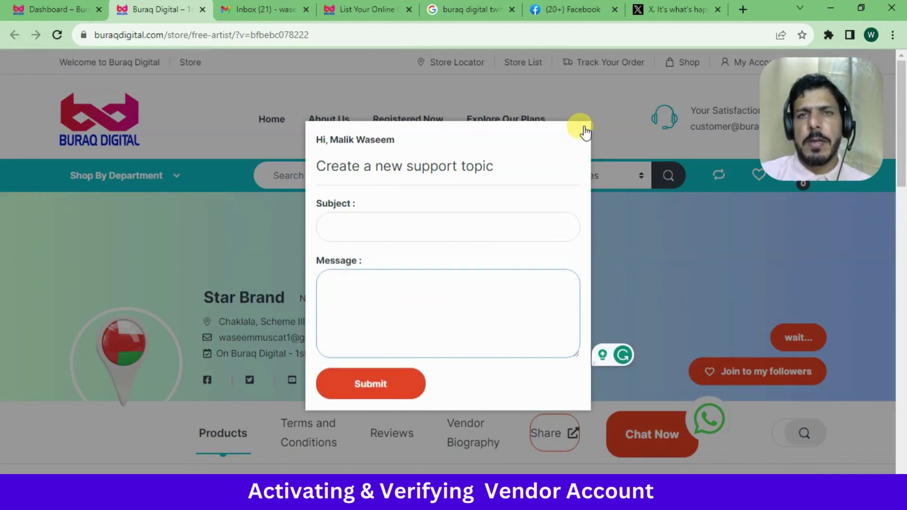
pyautogui.click(585, 131)
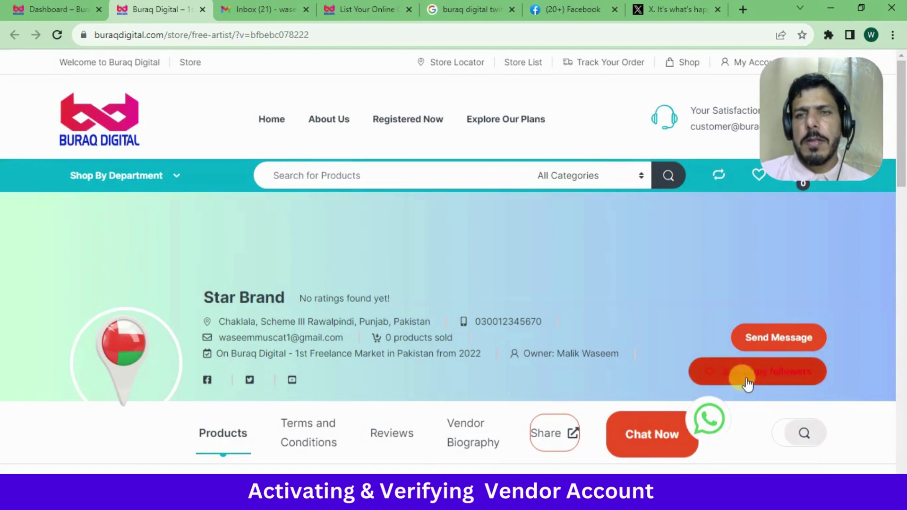
# View the Star Brand storefront's Terms and Conditions tab, then switch to Vendor Biography
pyautogui.scroll(-1, 902, 175)
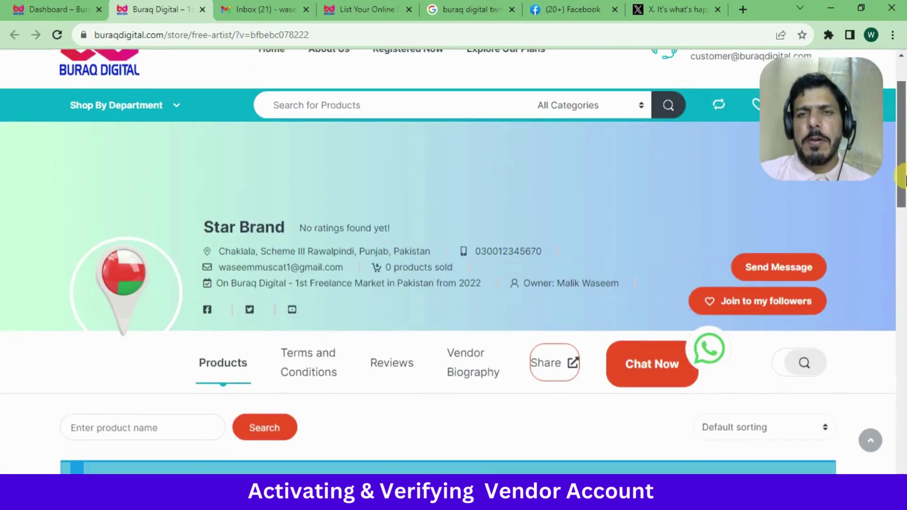
pyautogui.moveTo(902, 176); pyautogui.dragTo(903, 134)
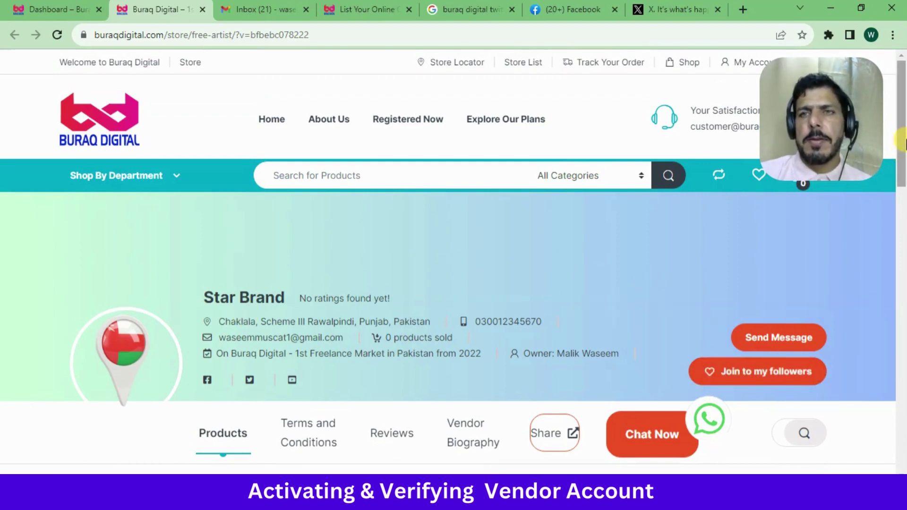
pyautogui.scroll(-3, 903, 156)
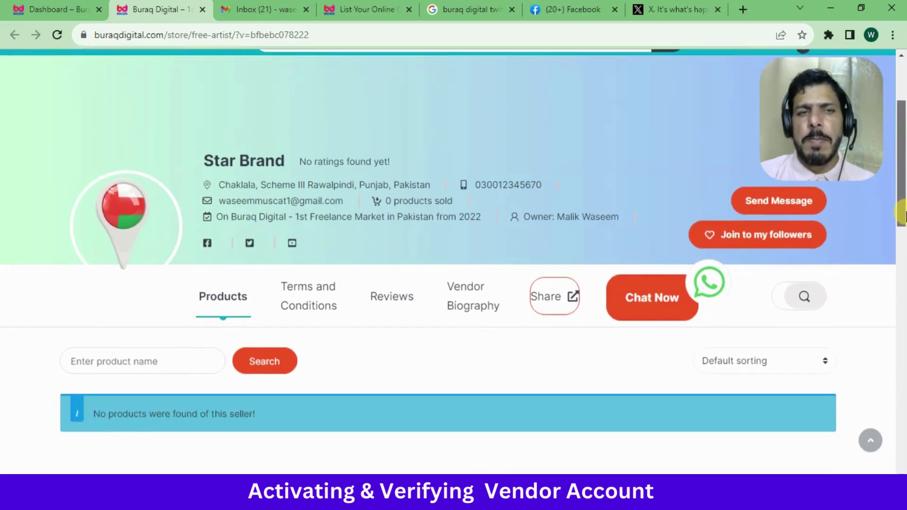
pyautogui.scroll(3, 903, 214)
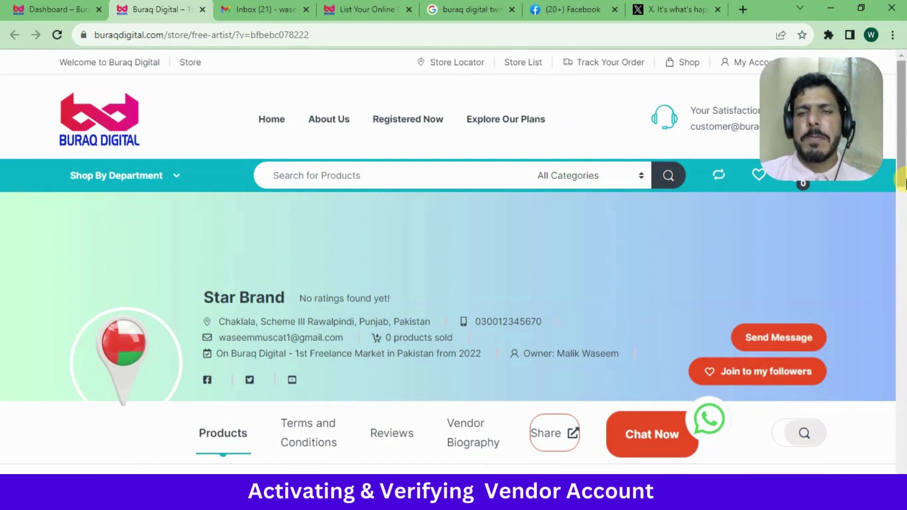
pyautogui.scroll(-2, 903, 179)
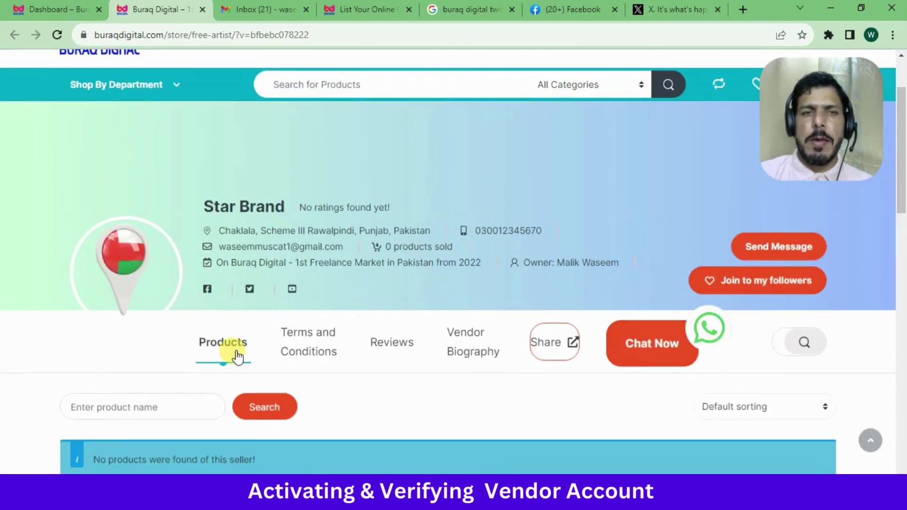
pyautogui.scroll(-4, 899, 227)
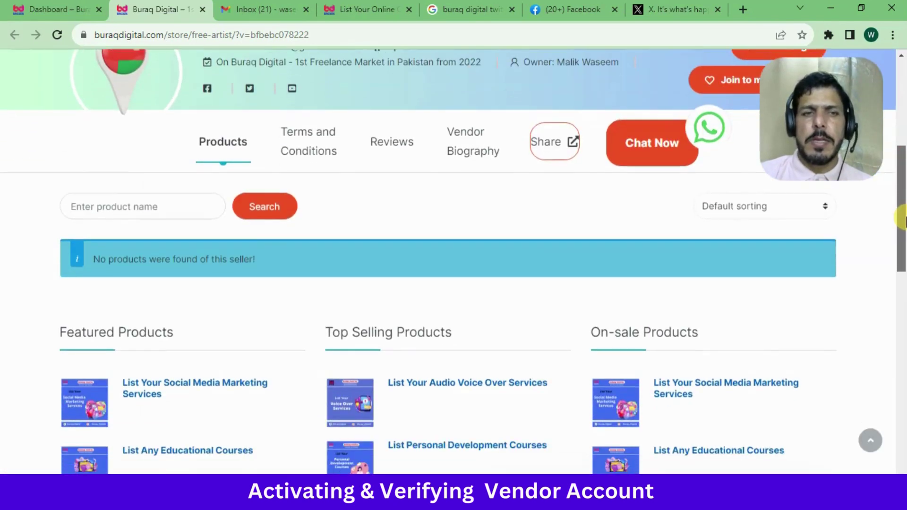
pyautogui.scroll(3, 902, 189)
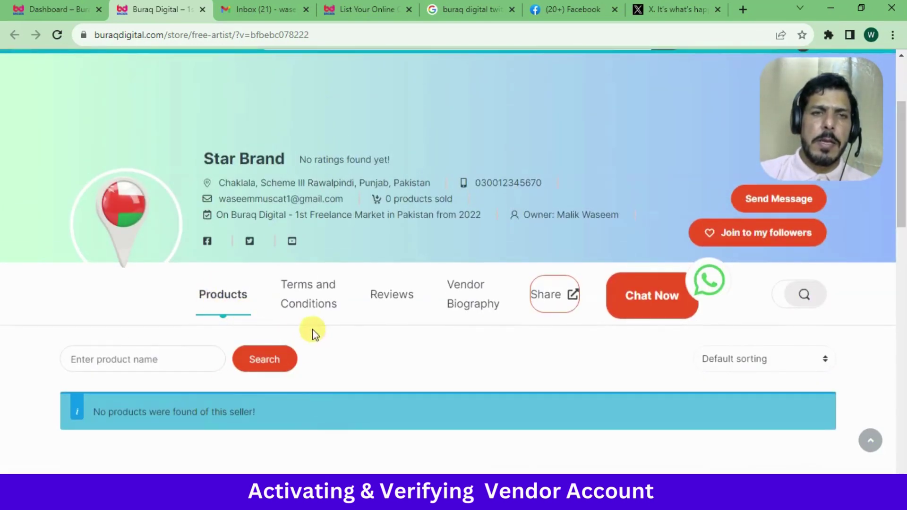
pyautogui.click(305, 306)
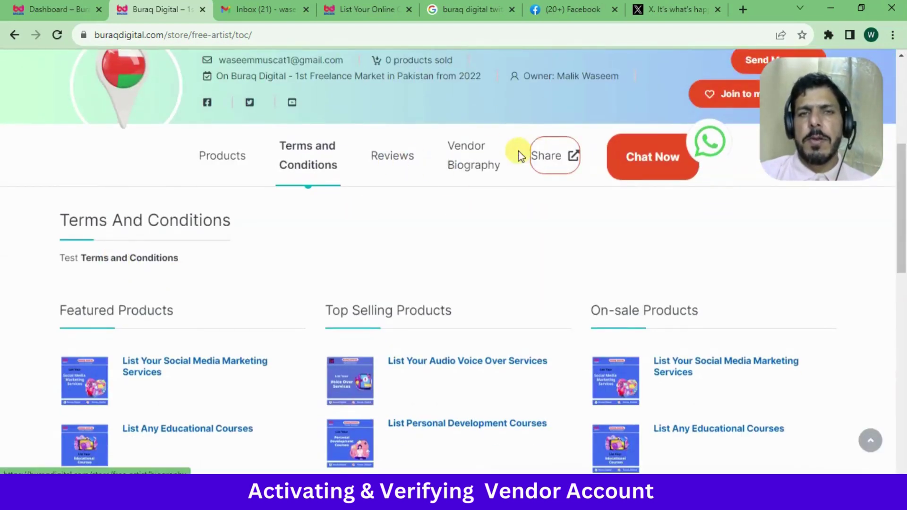
pyautogui.click(476, 166)
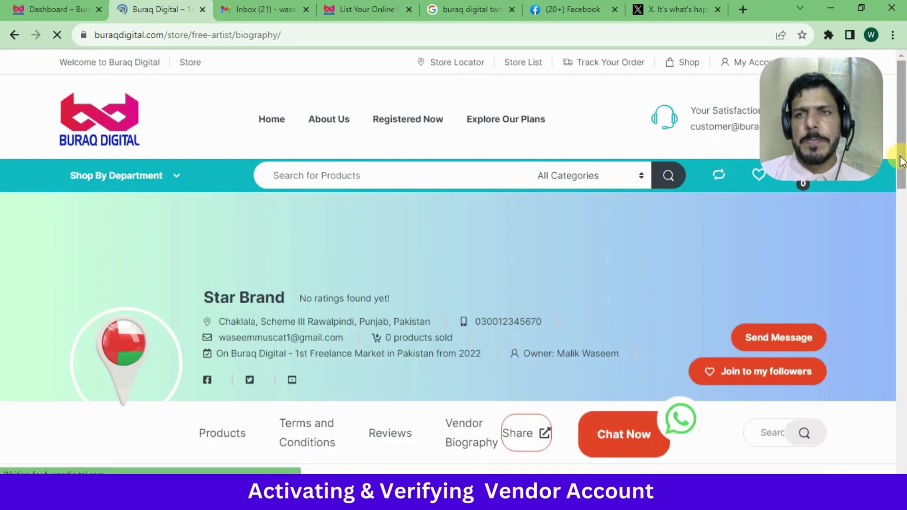
pyautogui.scroll(-6, 575, 226)
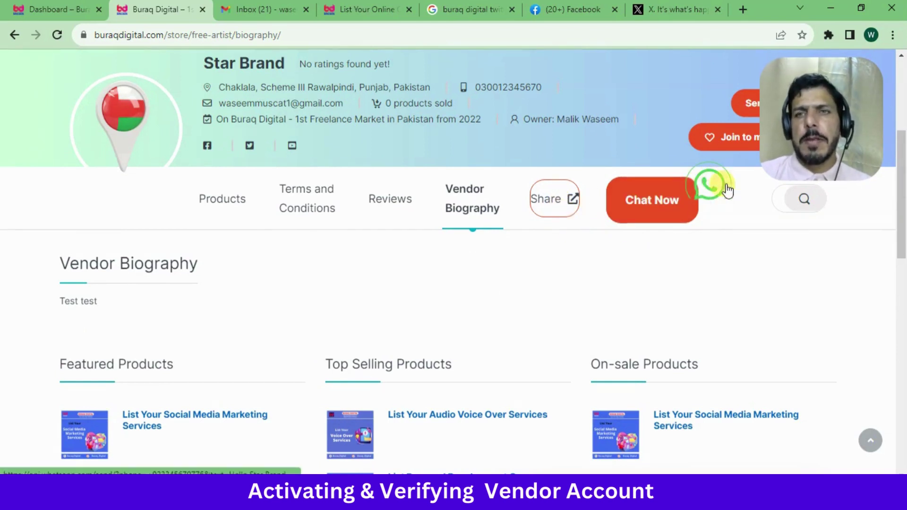
pyautogui.click(653, 213)
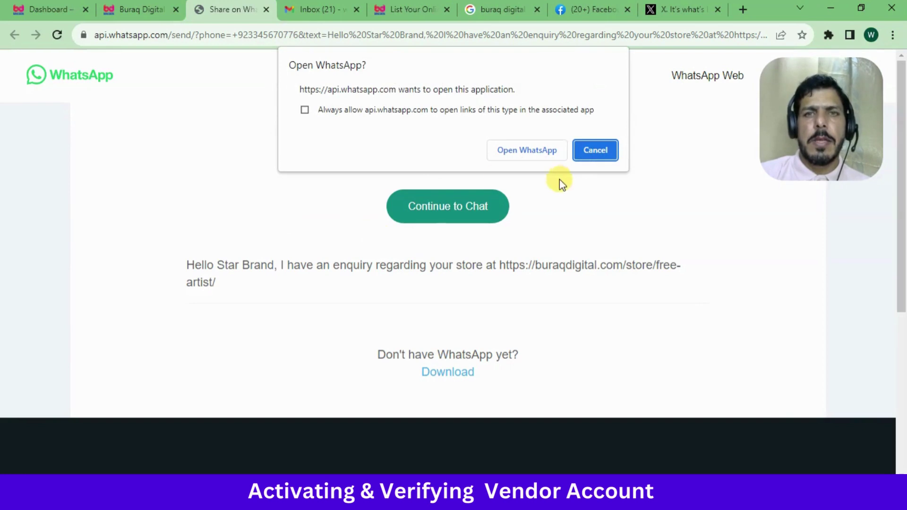
pyautogui.click(267, 10)
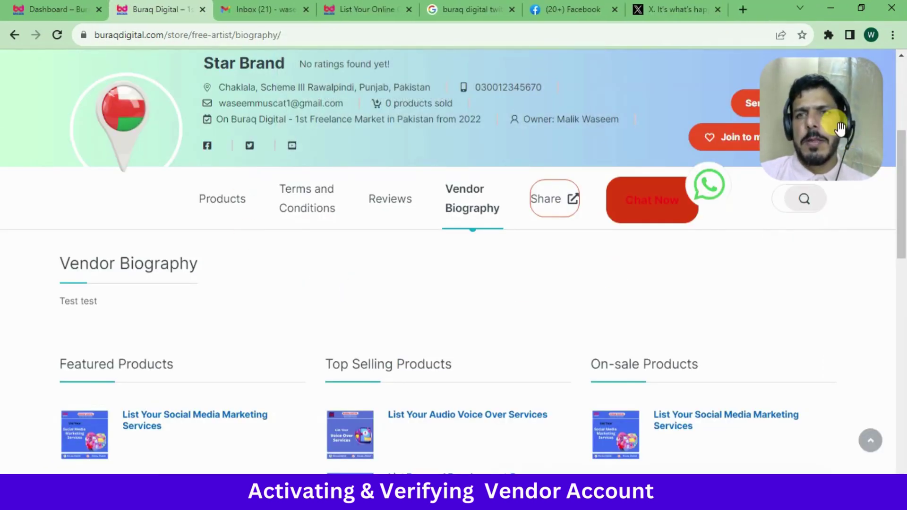
pyautogui.moveTo(840, 127); pyautogui.dragTo(872, 279)
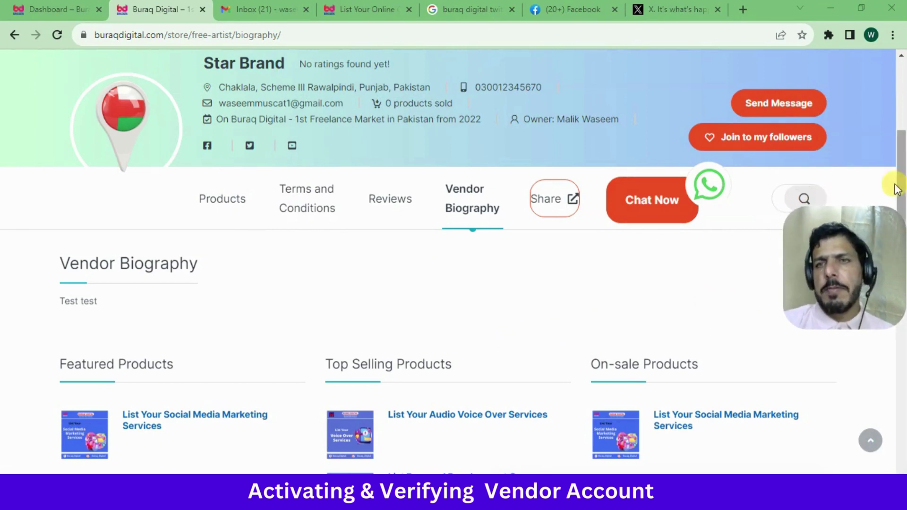
pyautogui.scroll(2, 901, 151)
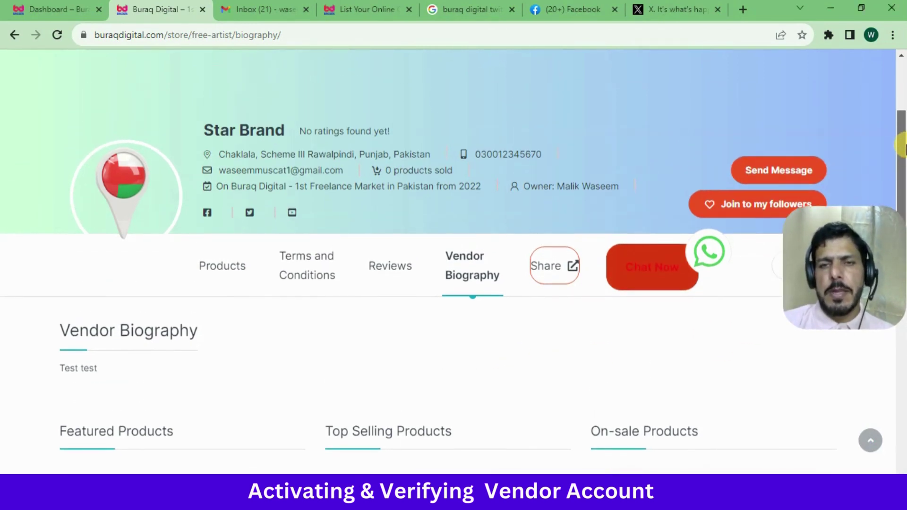
pyautogui.moveTo(903, 148); pyautogui.dragTo(902, 142)
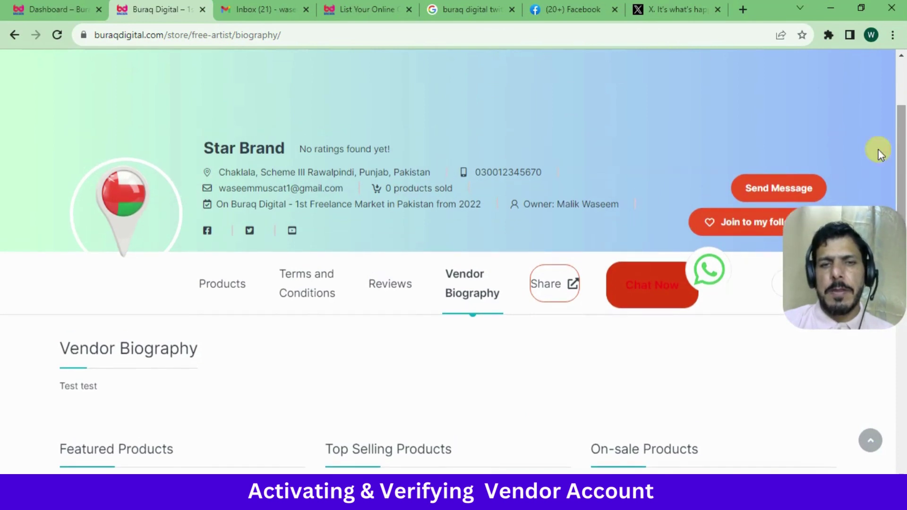